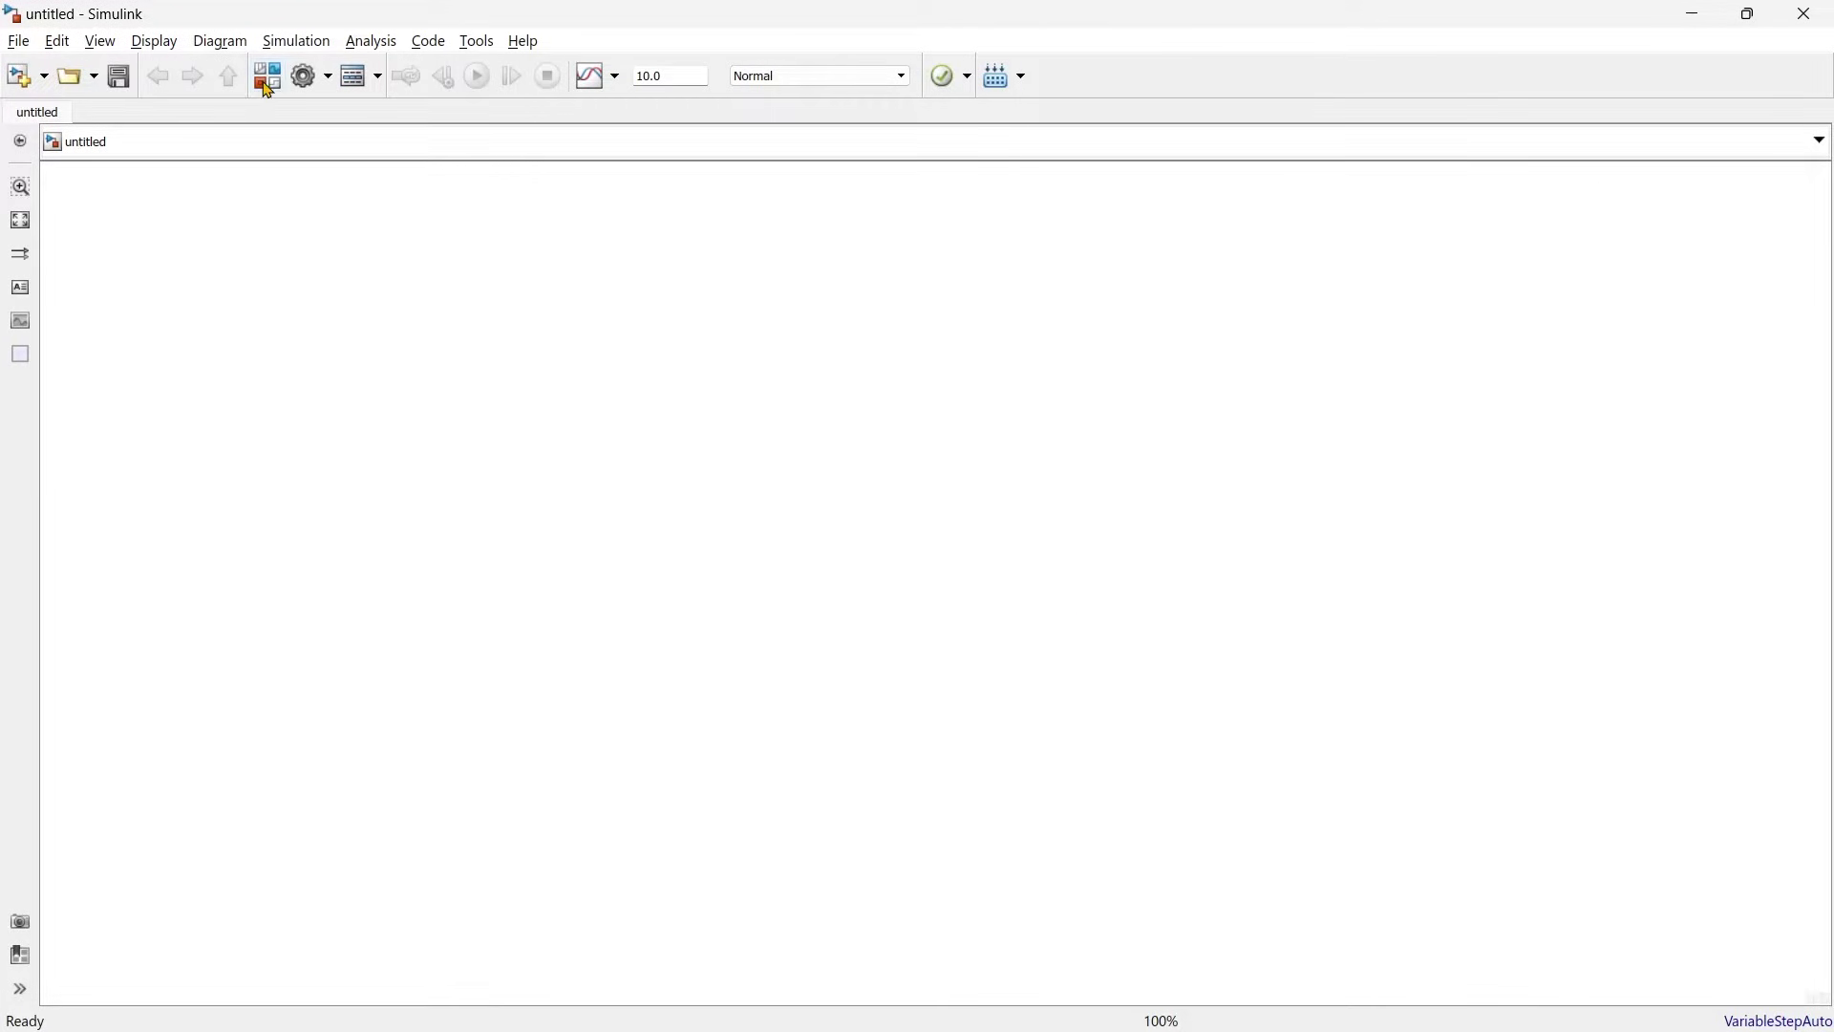
- Open the library browser and expand Simscape > Power Systems > Specialized Technology > Fundamental Blocks
left_click(266, 85)
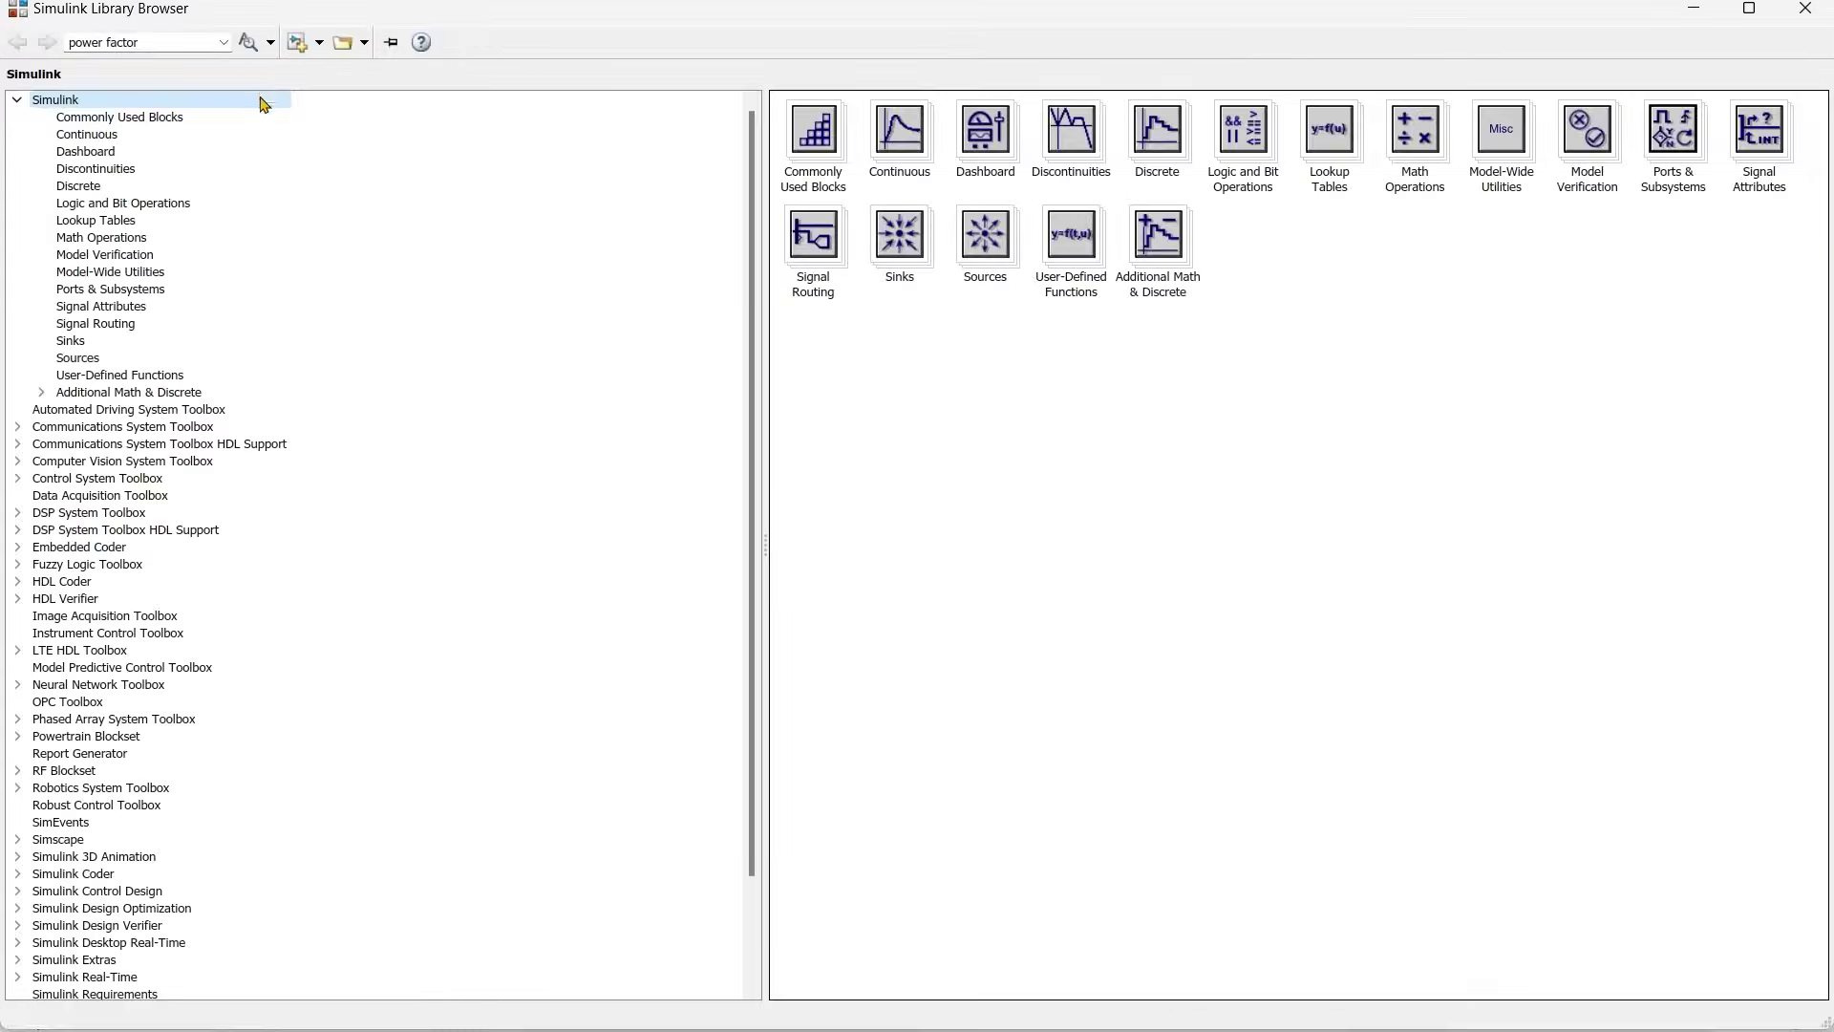
scroll(159, 522, "down", 2)
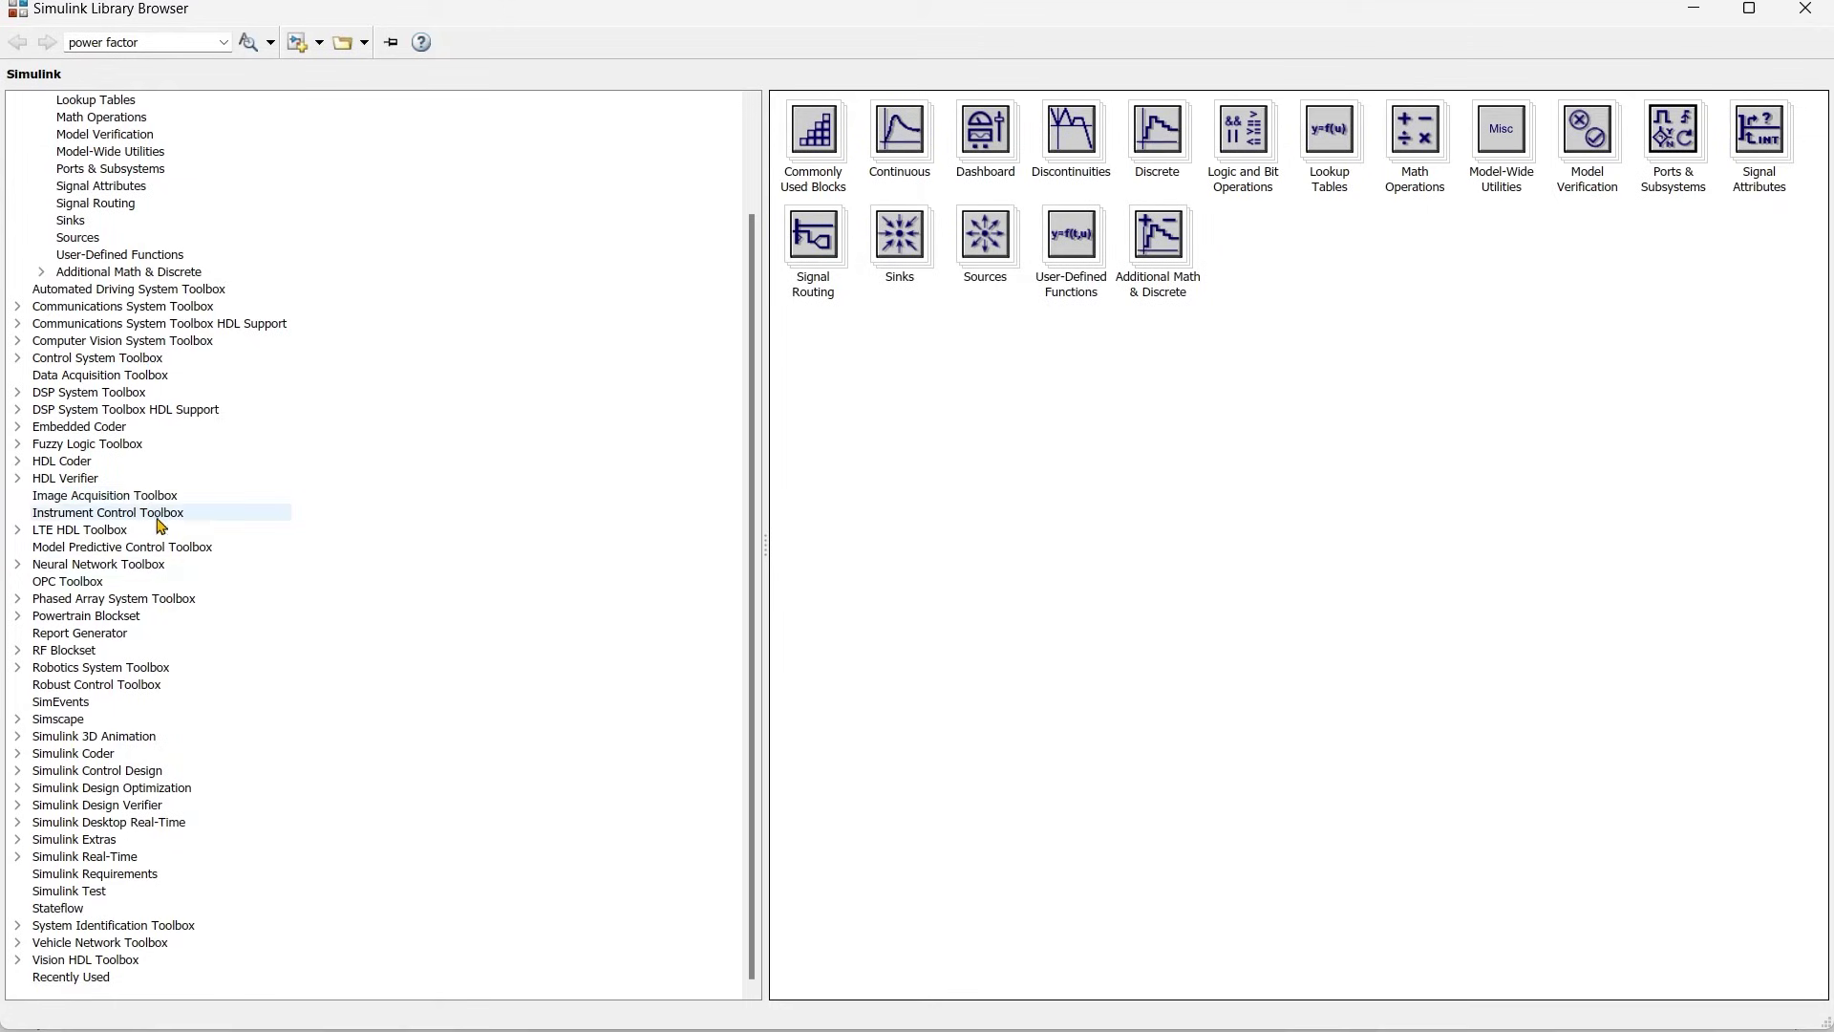
left_click(62, 721)
left_click(17, 719)
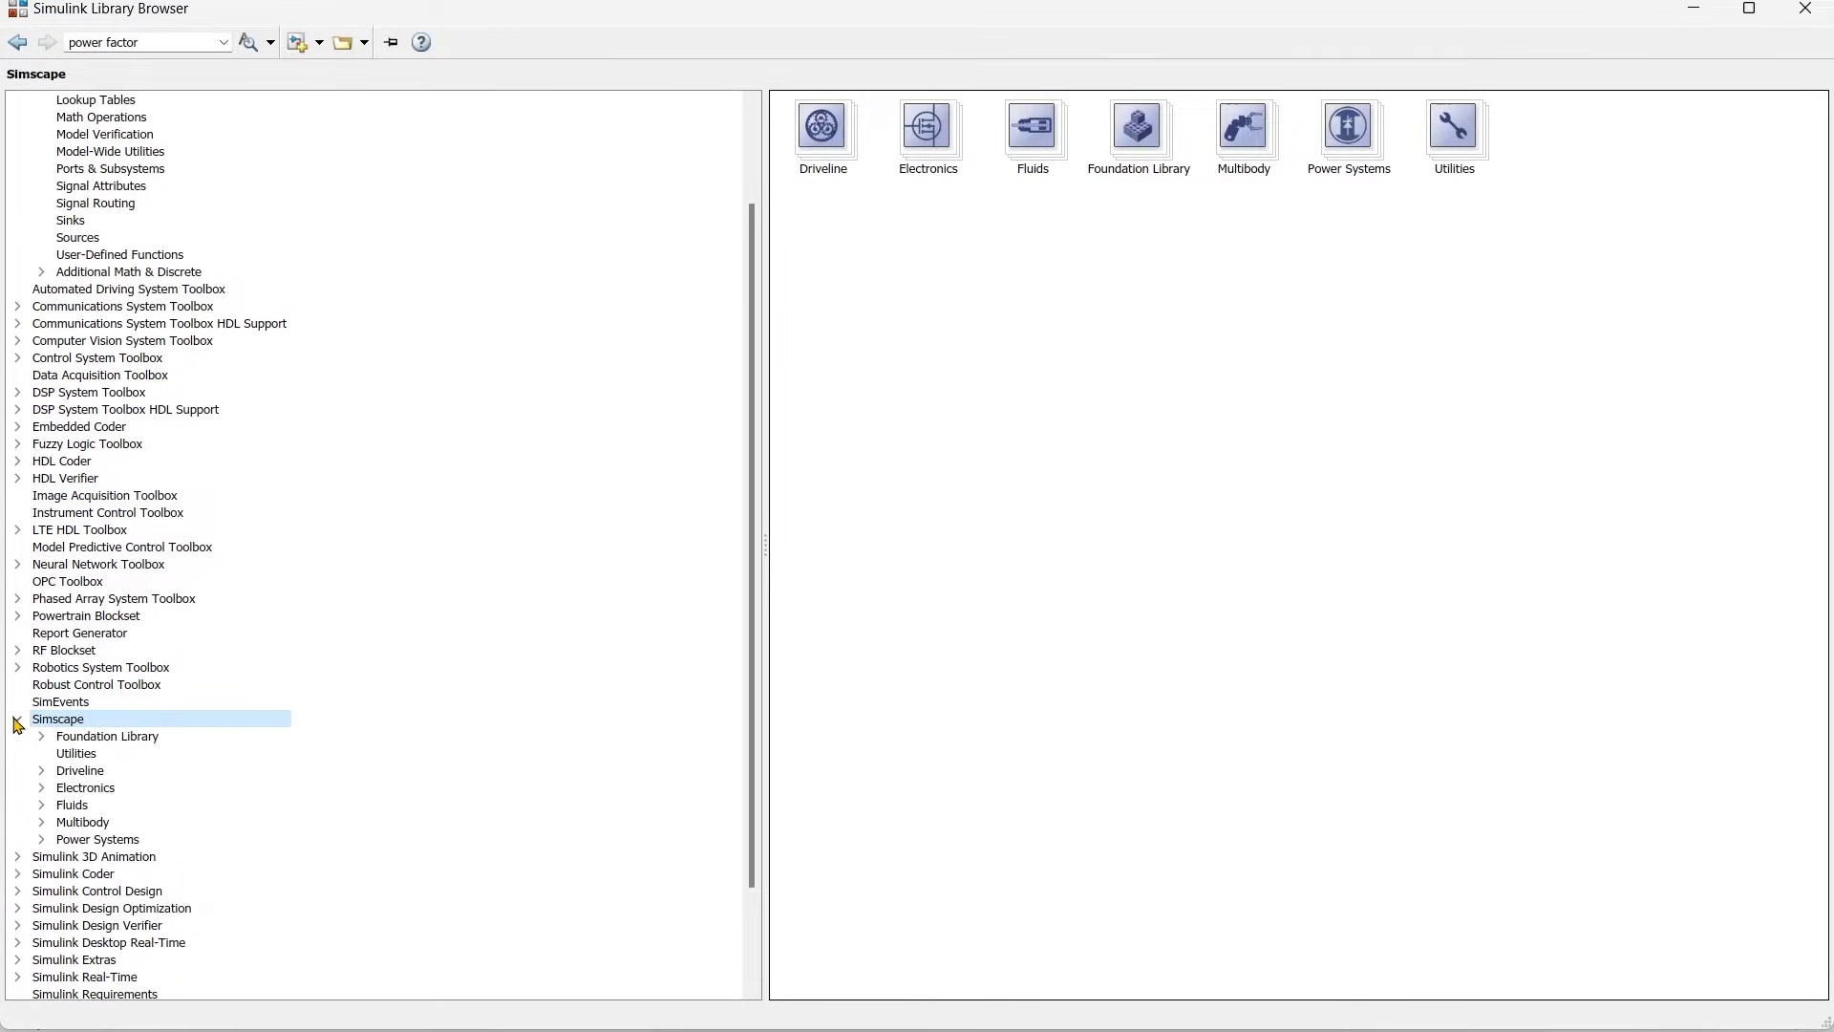
scroll(86, 730, "down", 1)
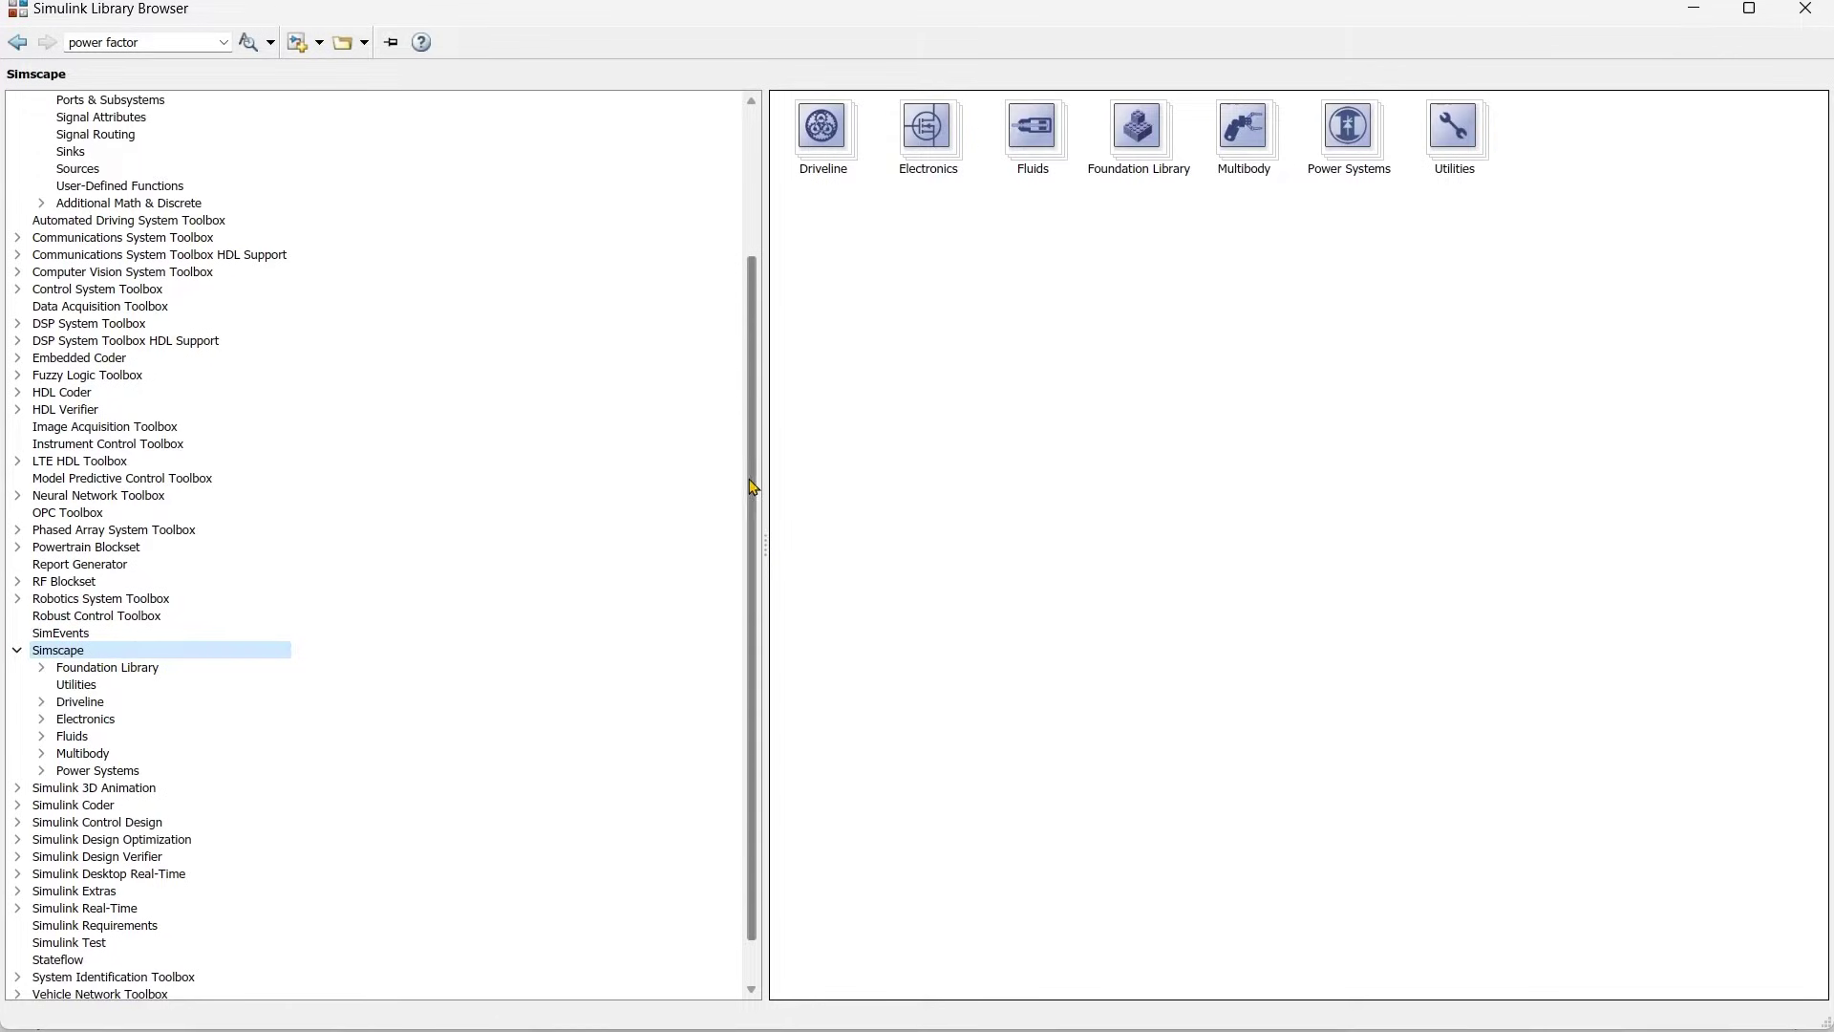
scroll(755, 535, "down", 1)
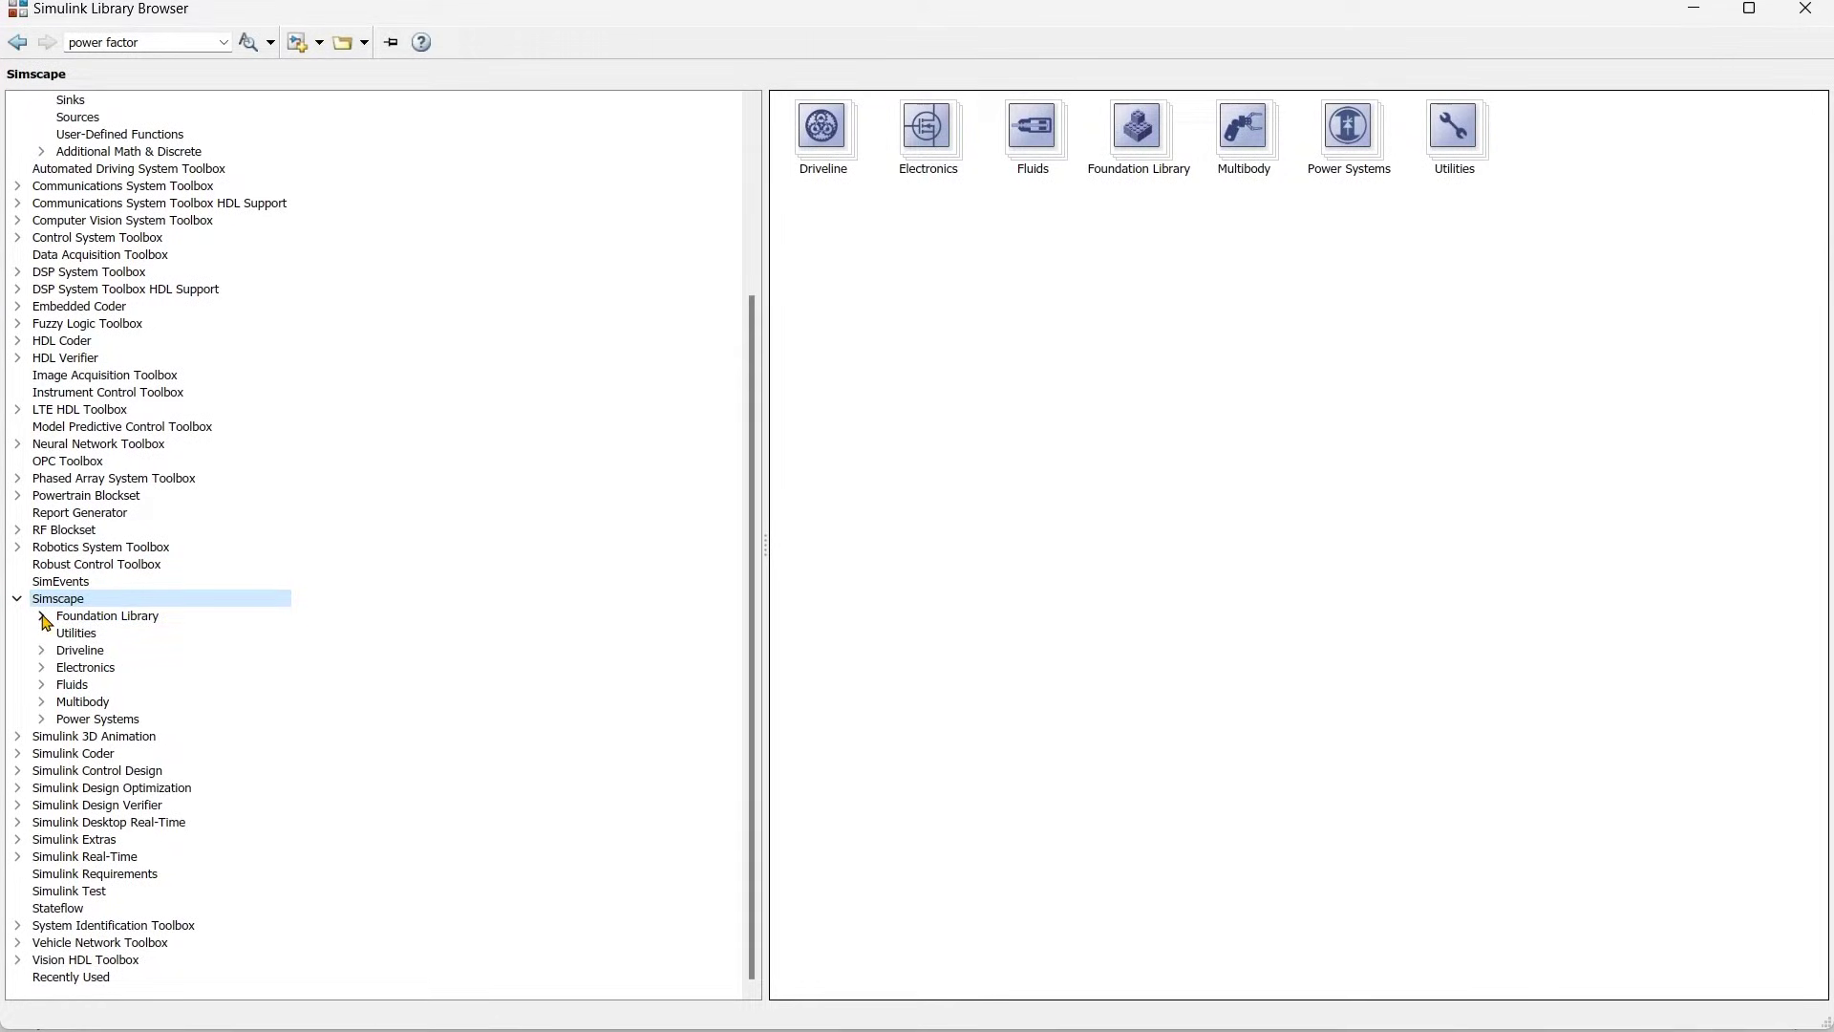
left_click(42, 719)
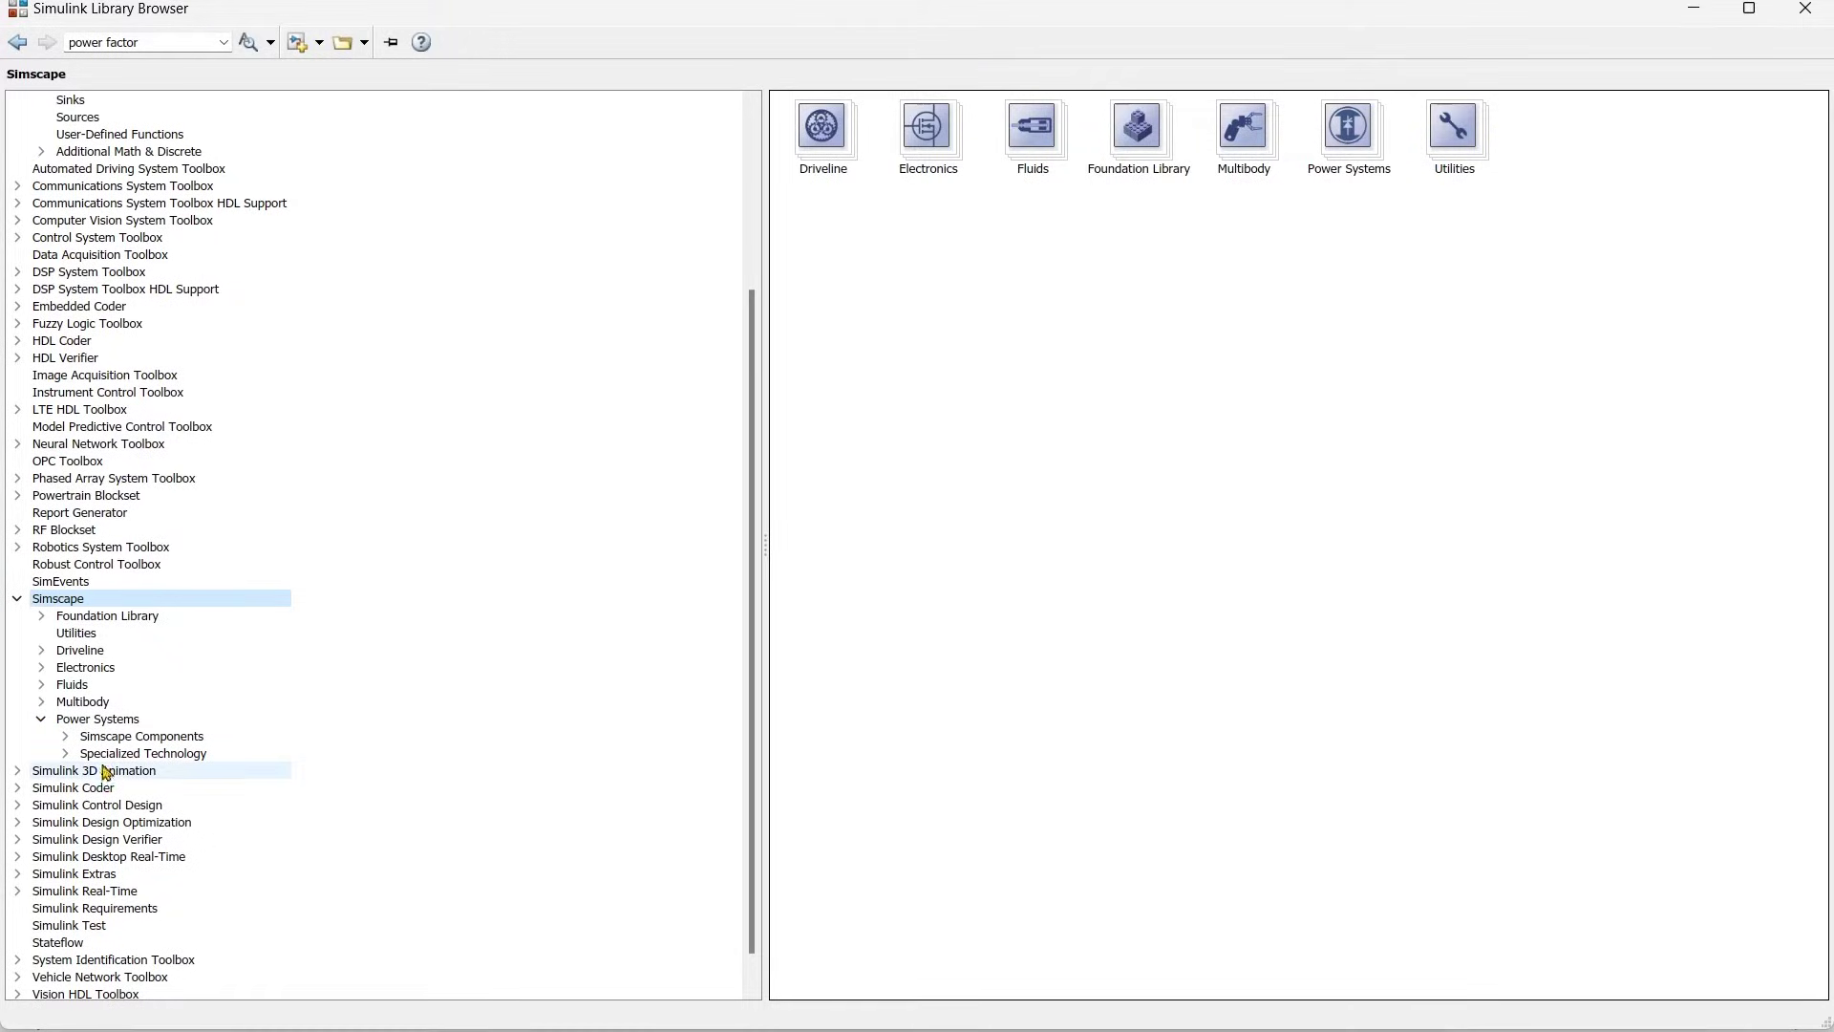
left_click(66, 754)
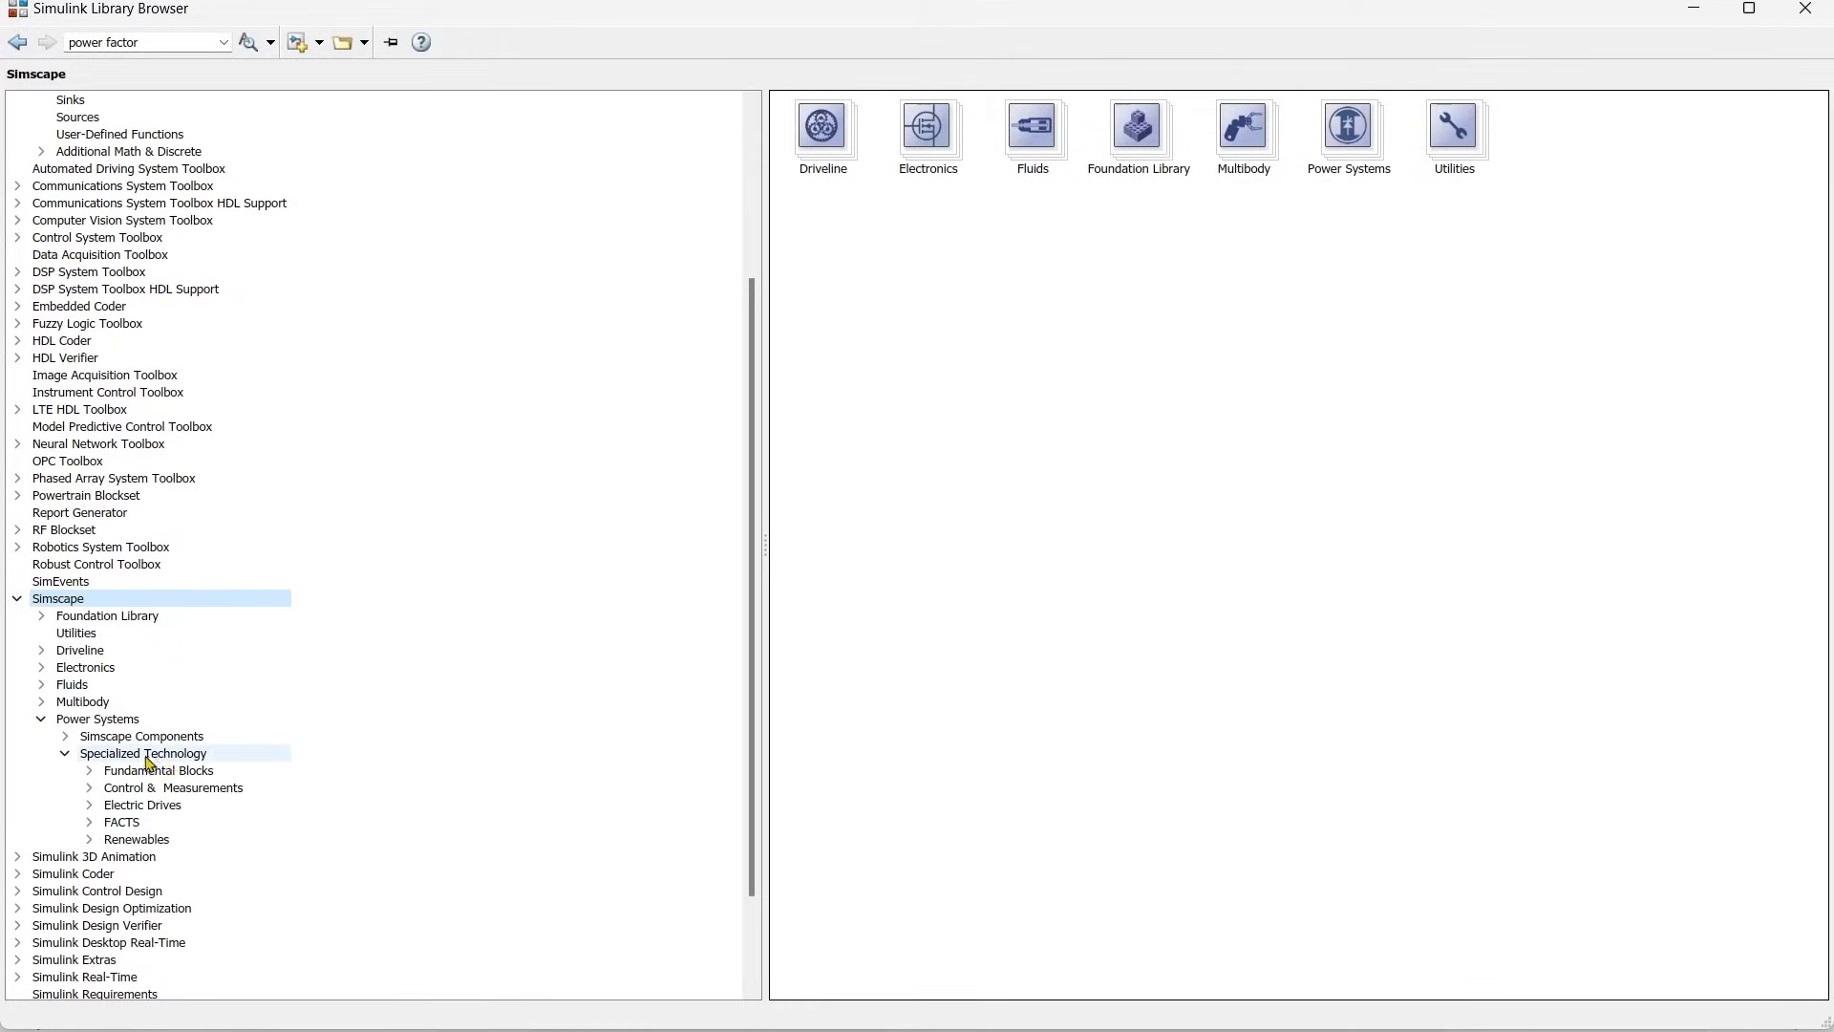
left_click(90, 770)
left_click(109, 771)
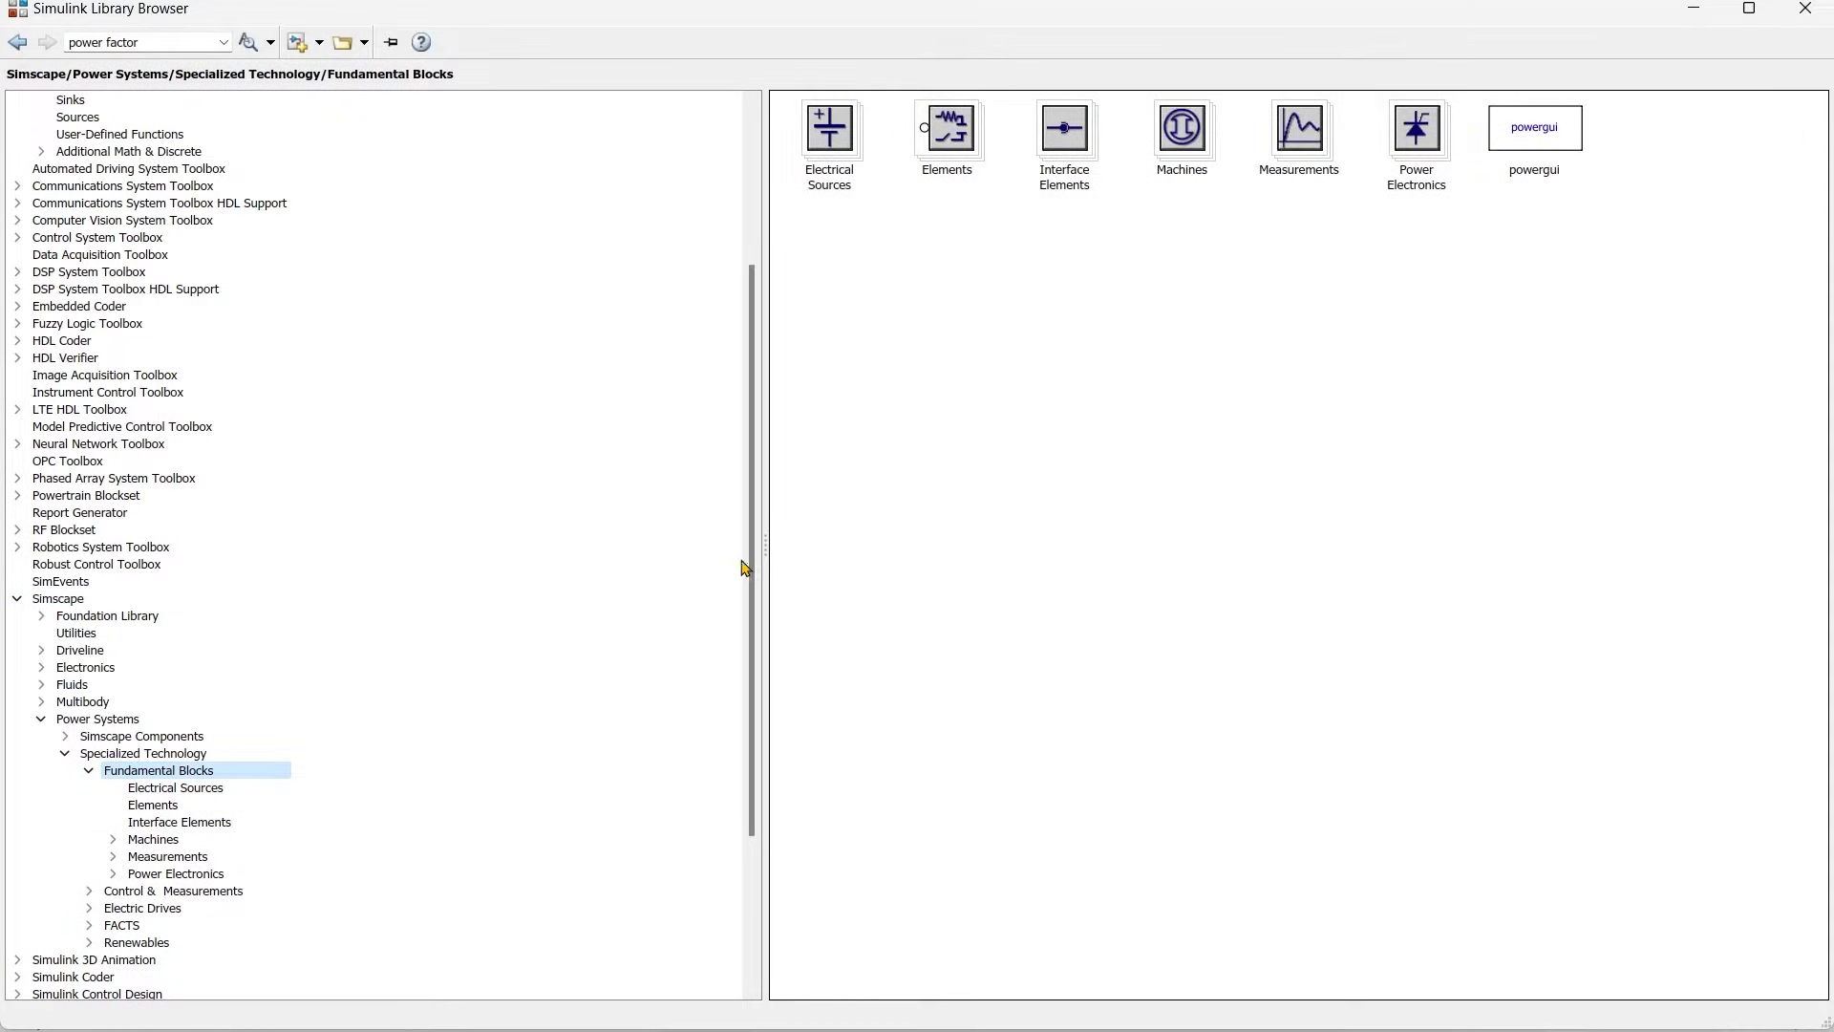
scroll(755, 522, "down", 1)
left_click_drag(754, 521, 747, 631)
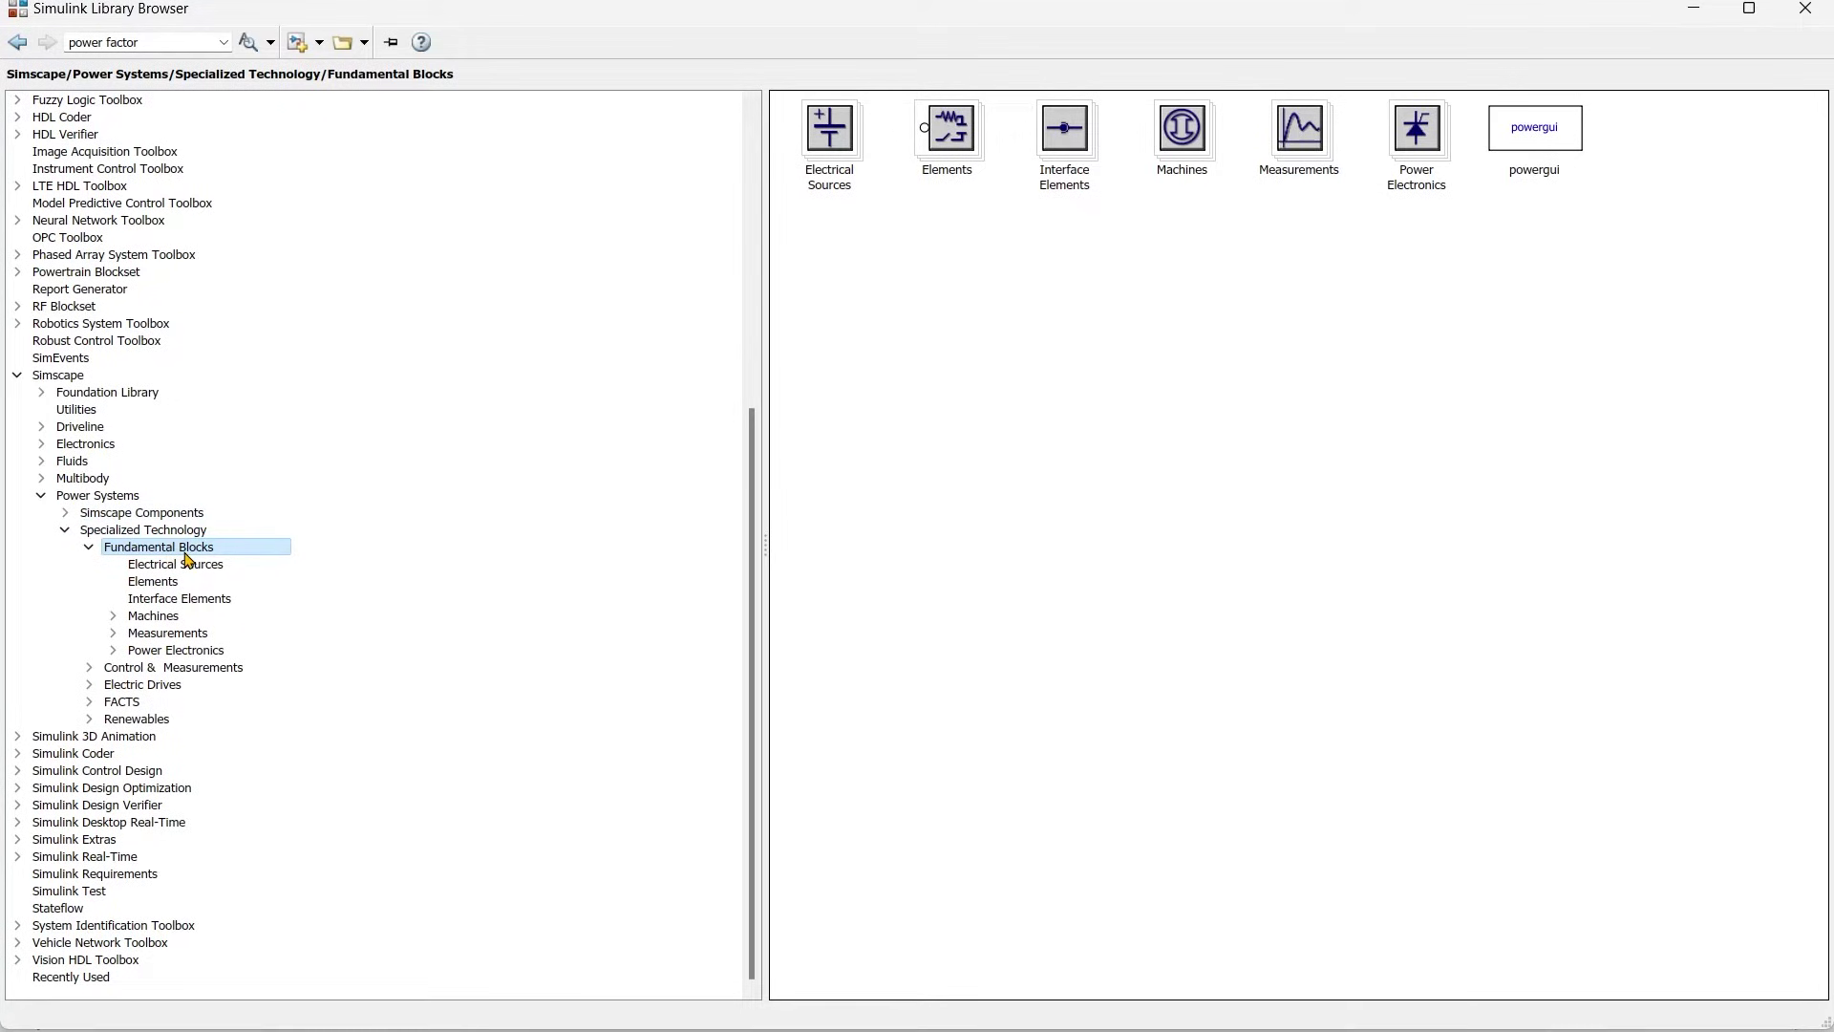
- Add a DC Machine block from the Machines library to the untitled model
left_click(176, 618)
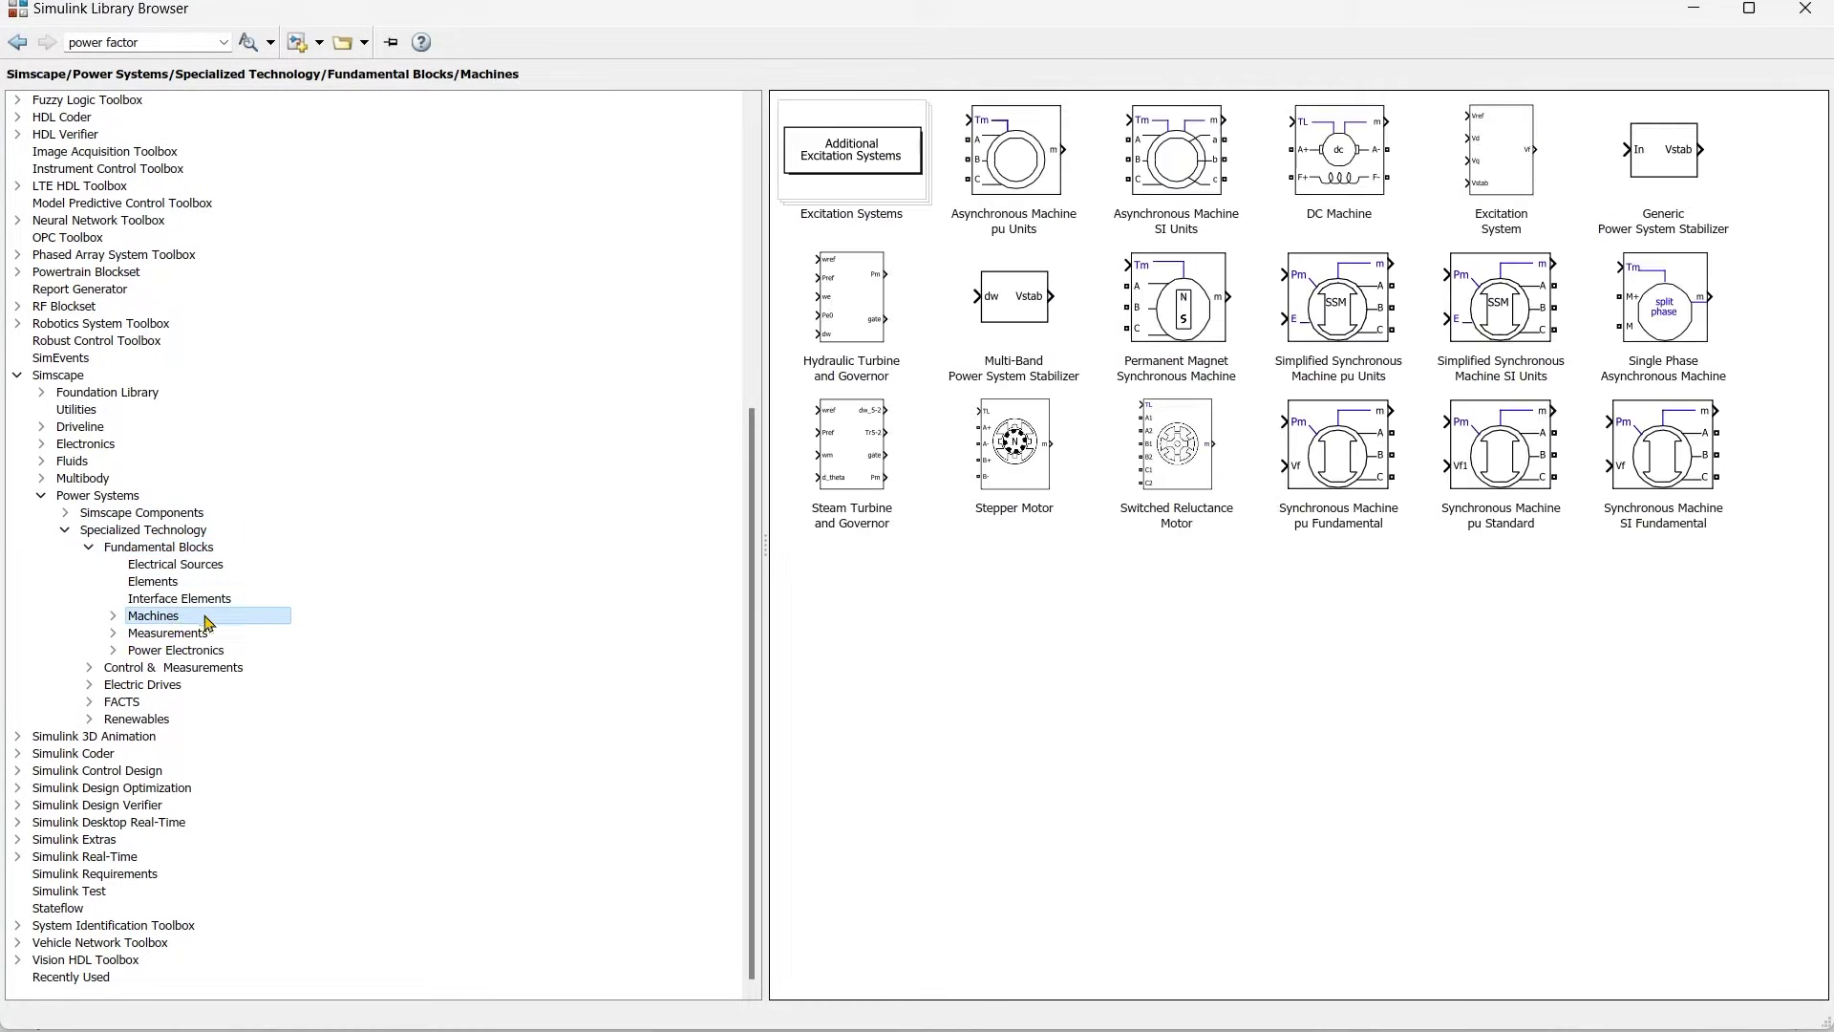
left_click(1363, 162)
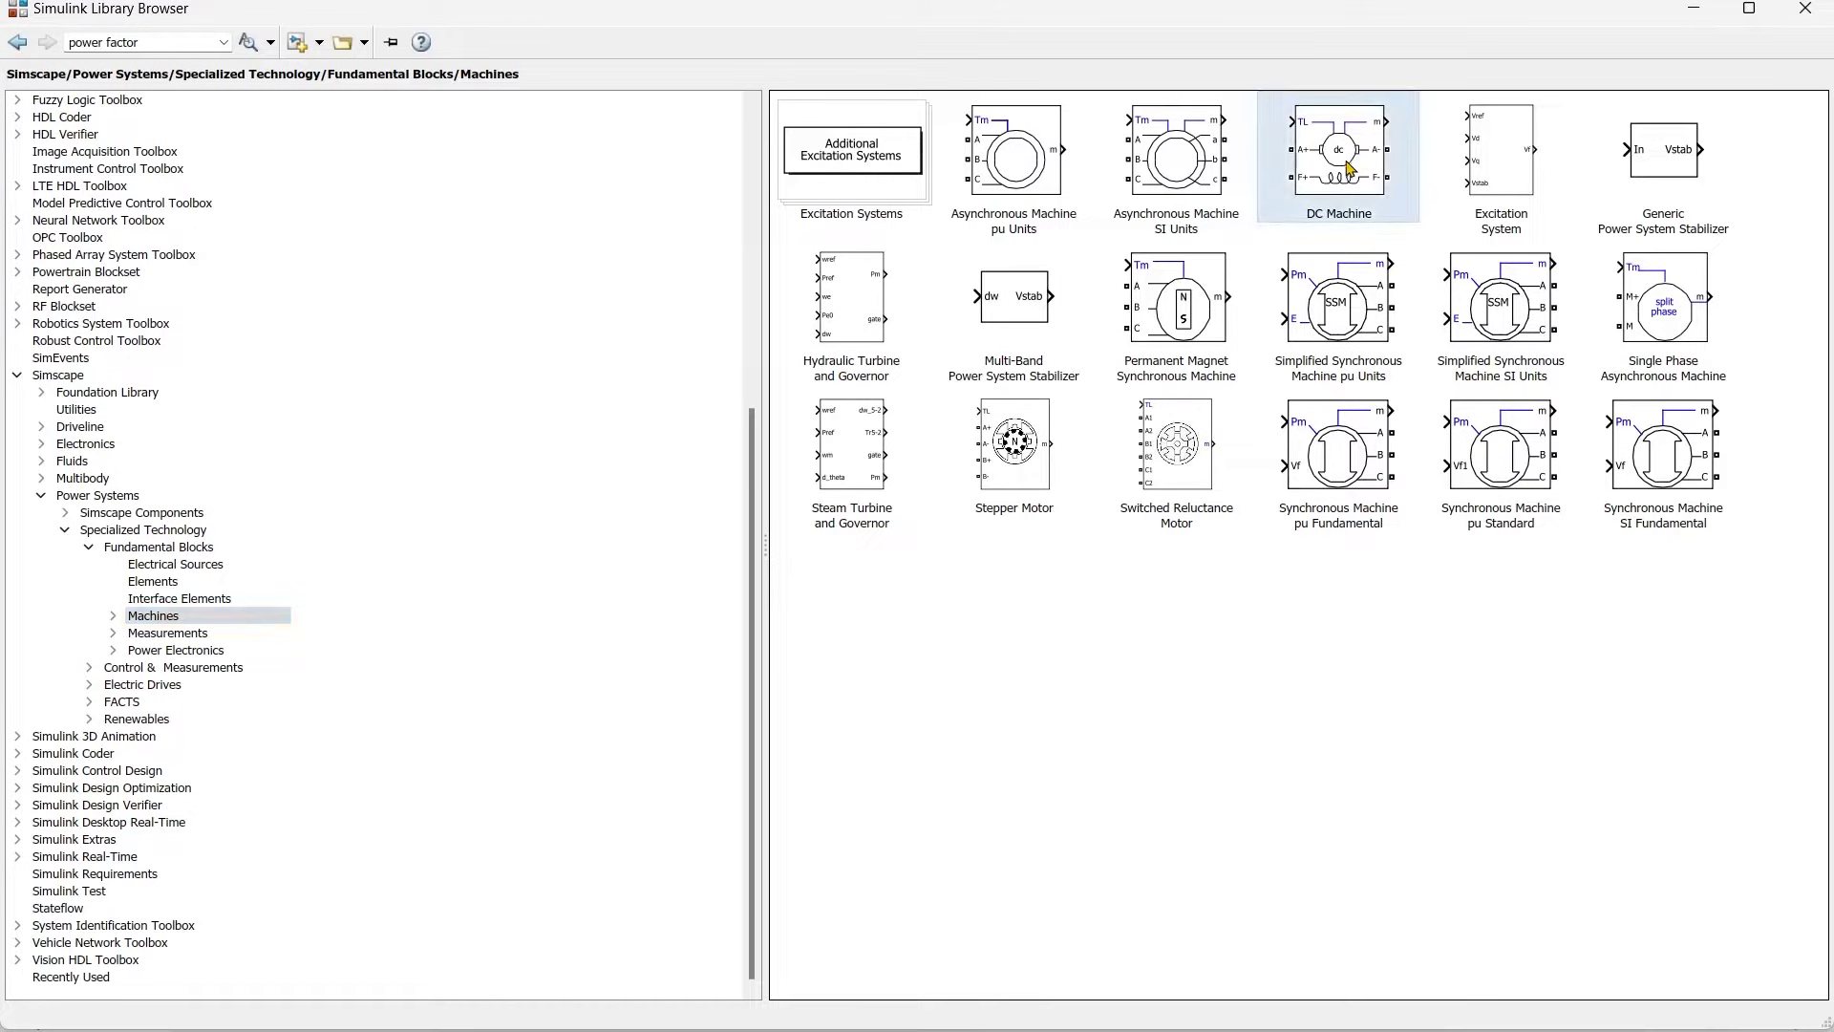
right_click(1347, 167)
left_click(1375, 170)
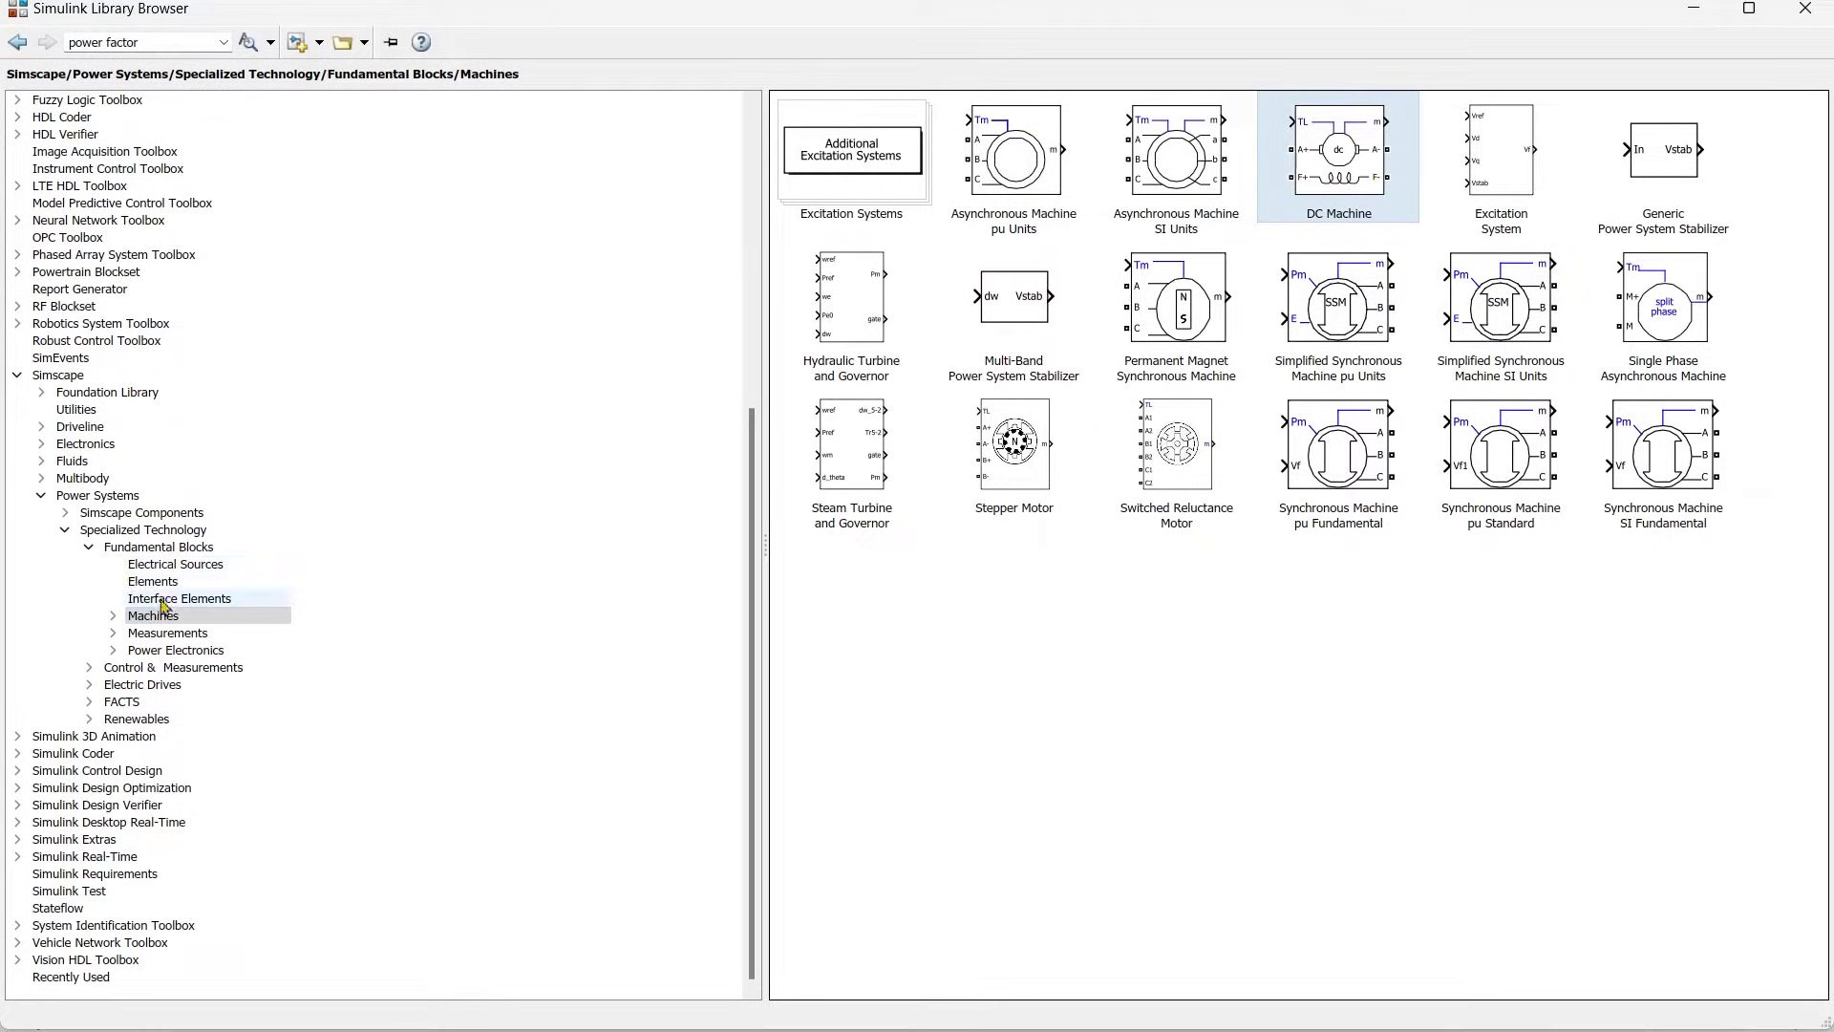
- Add a DC Voltage Source block from the Electrical Sources library to the untitled model
left_click(172, 565)
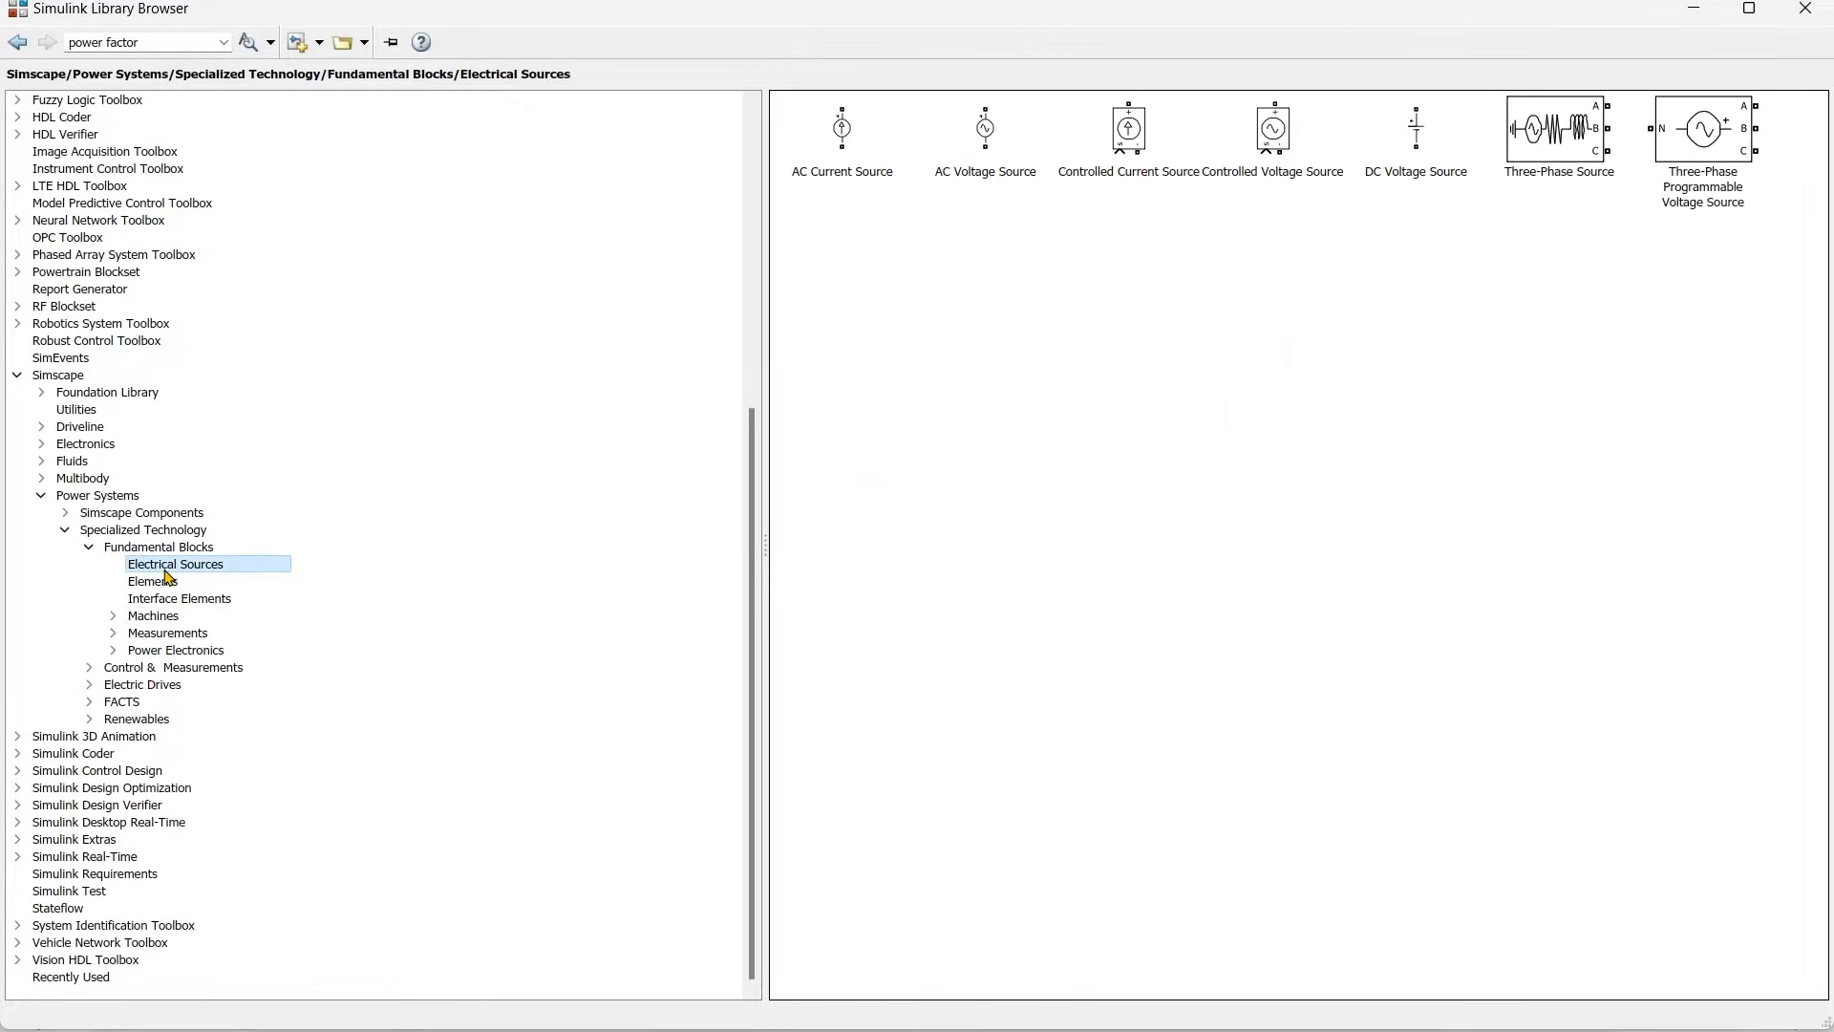
left_click(1406, 169)
right_click(1406, 170)
left_click(1447, 178)
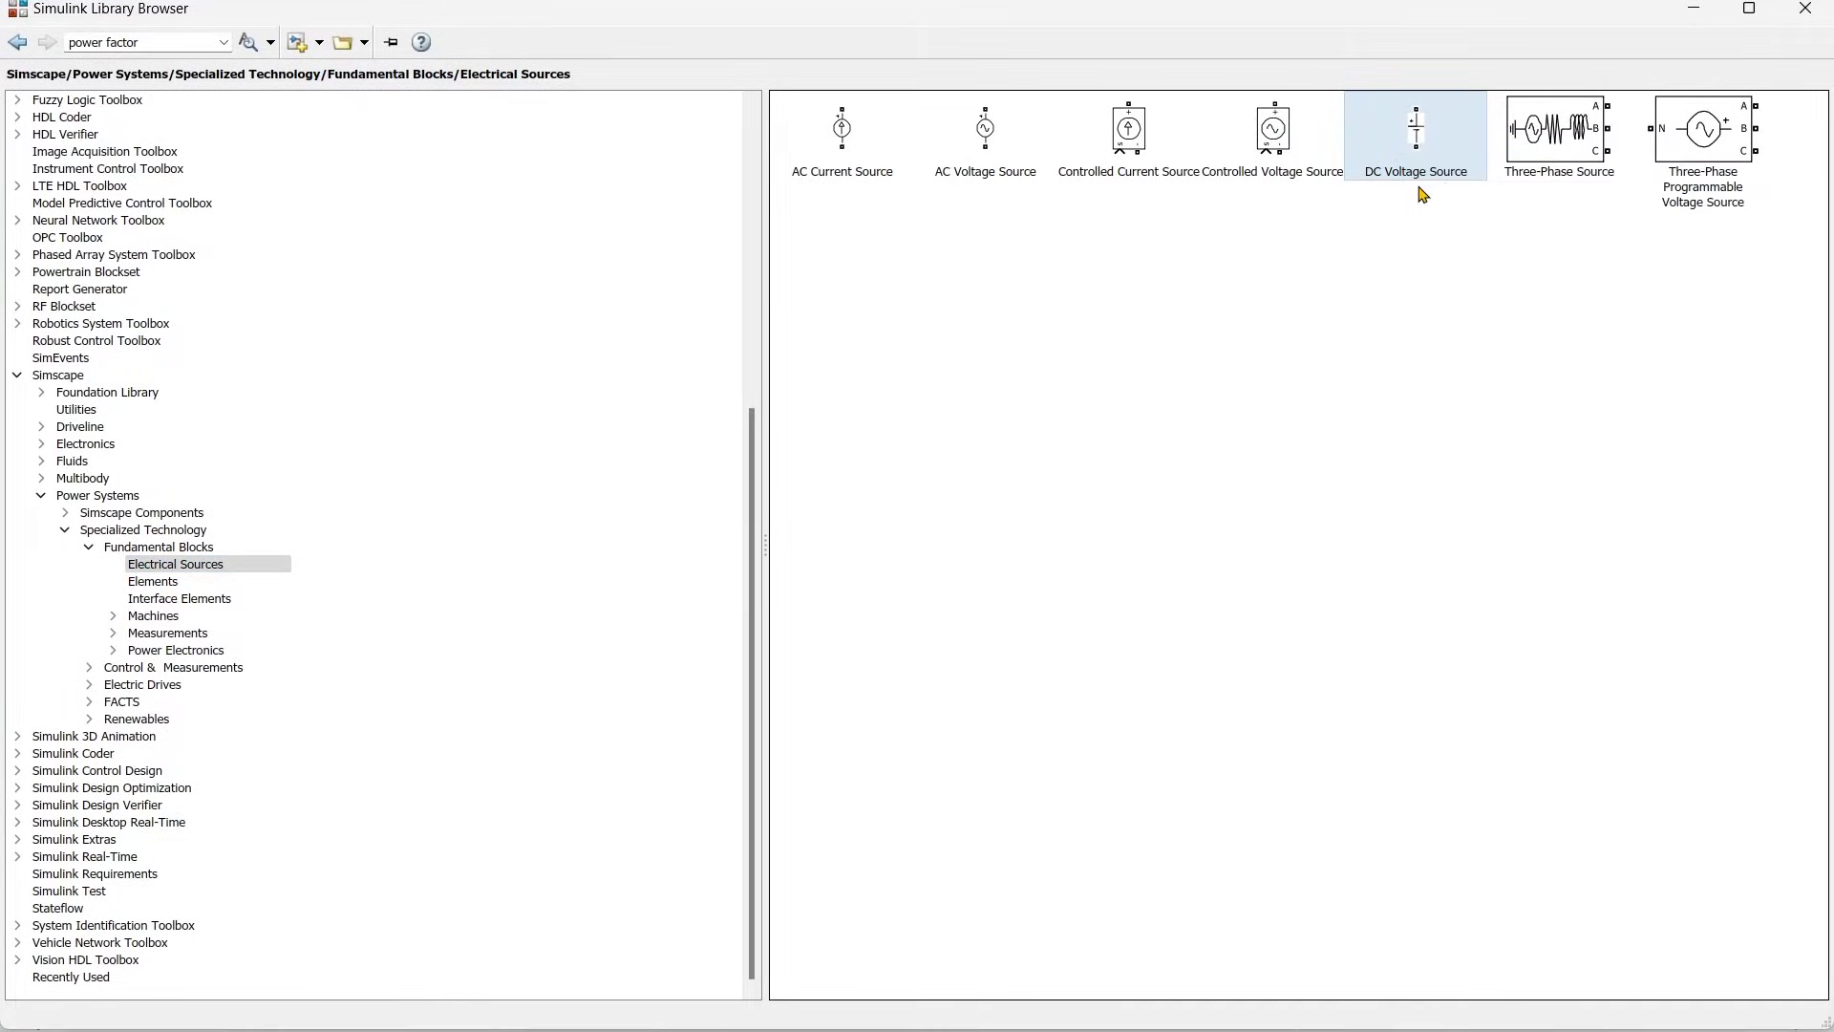
- Add a Constant block from the Simulink Sources library, and separate the stacked DC Voltage Source and DC Machine with the source on the left
left_click(143, 585)
left_click_drag(750, 536, 751, 203)
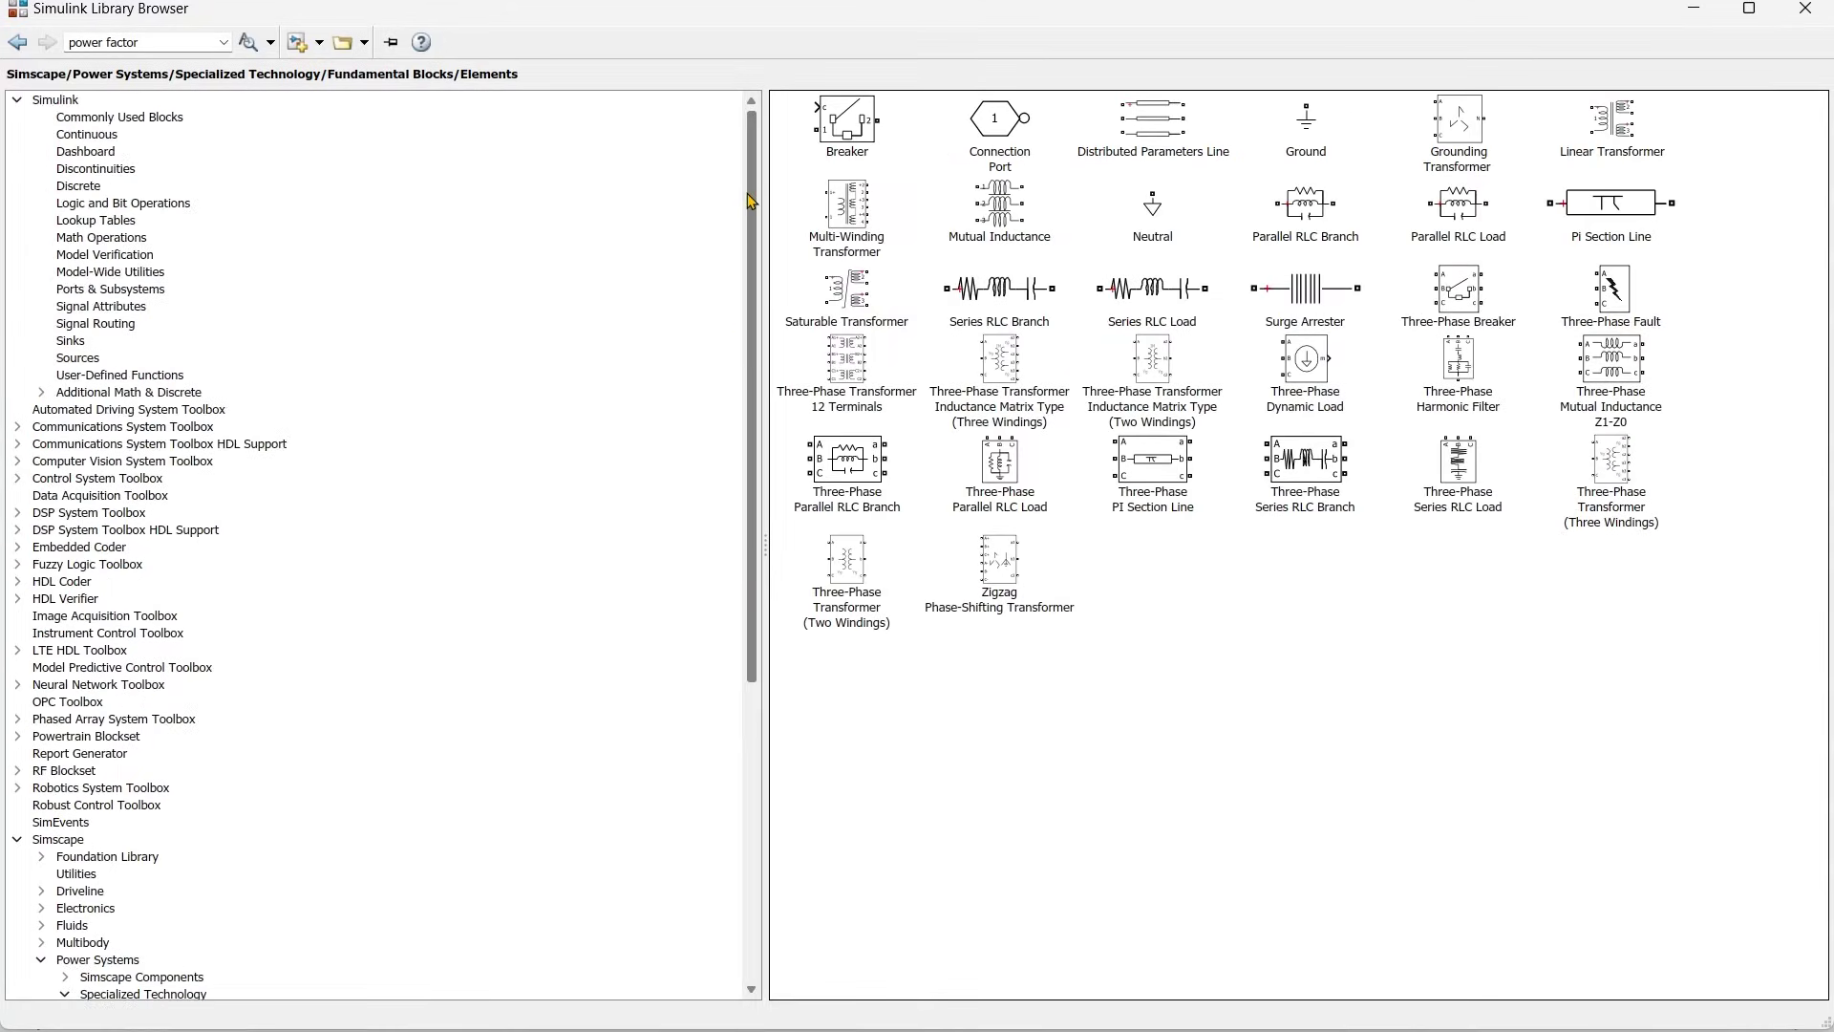
left_click(76, 341)
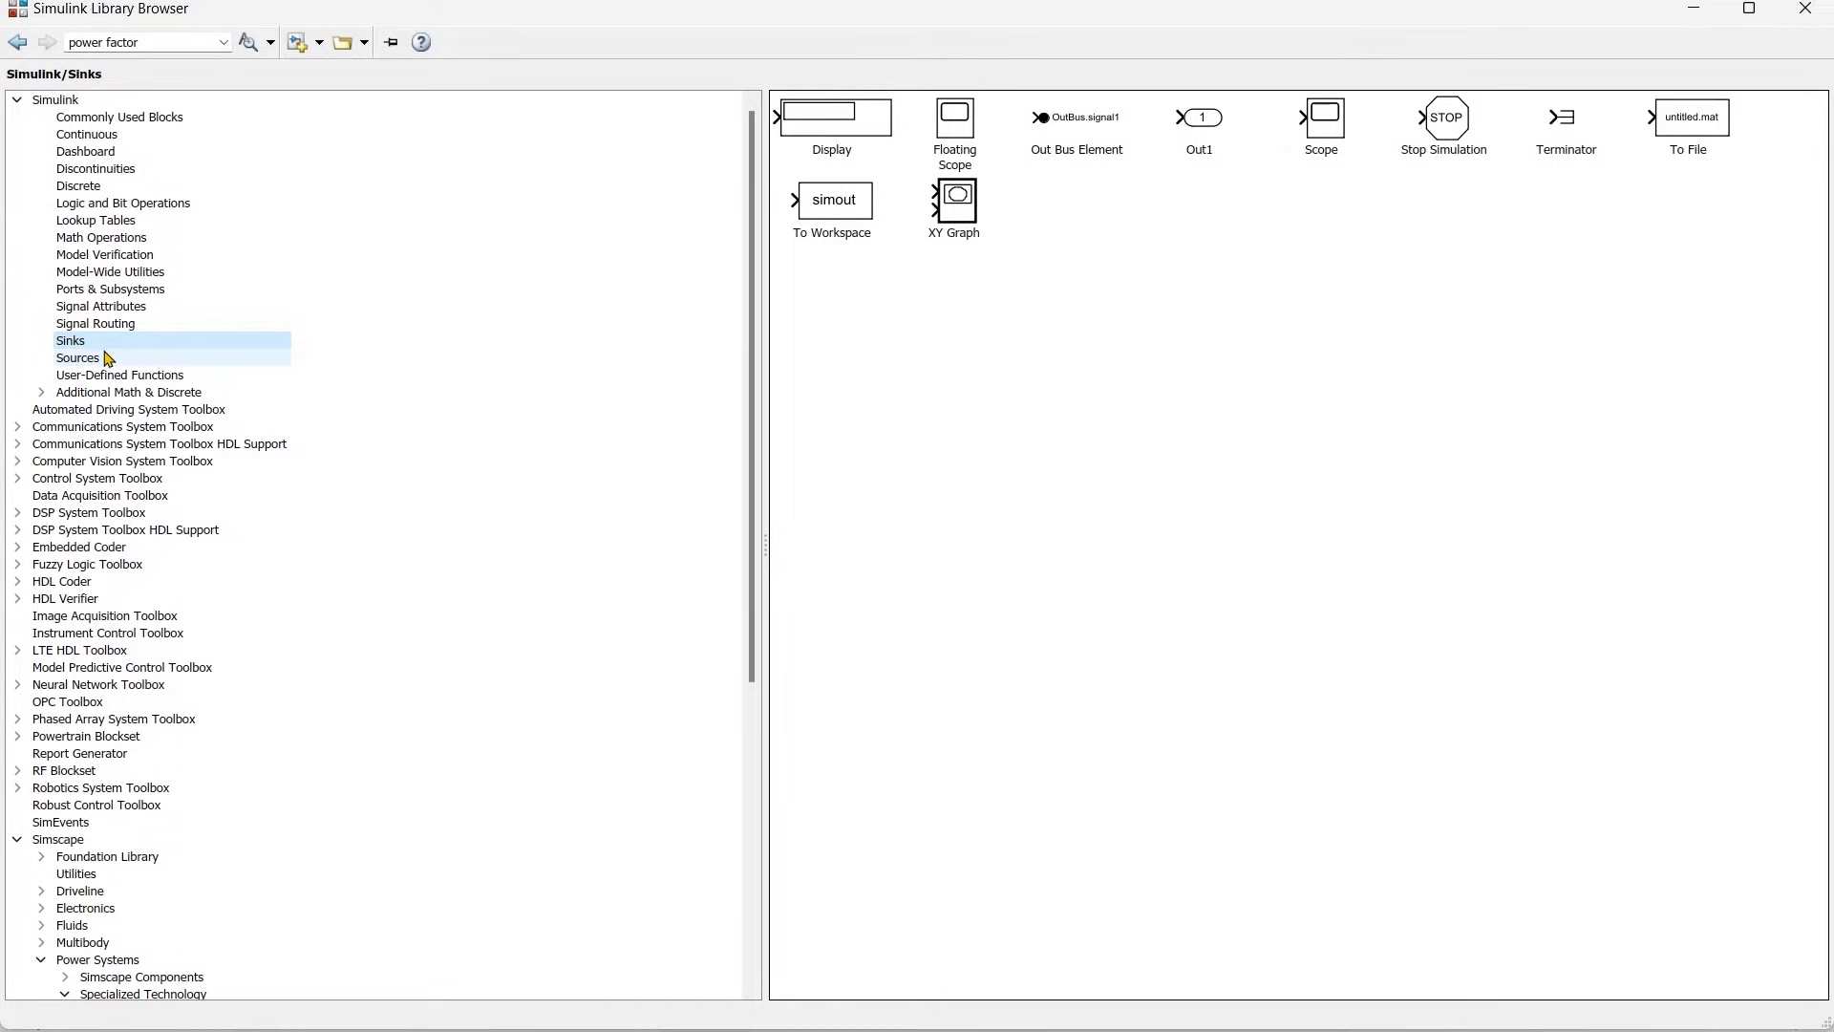
left_click(86, 358)
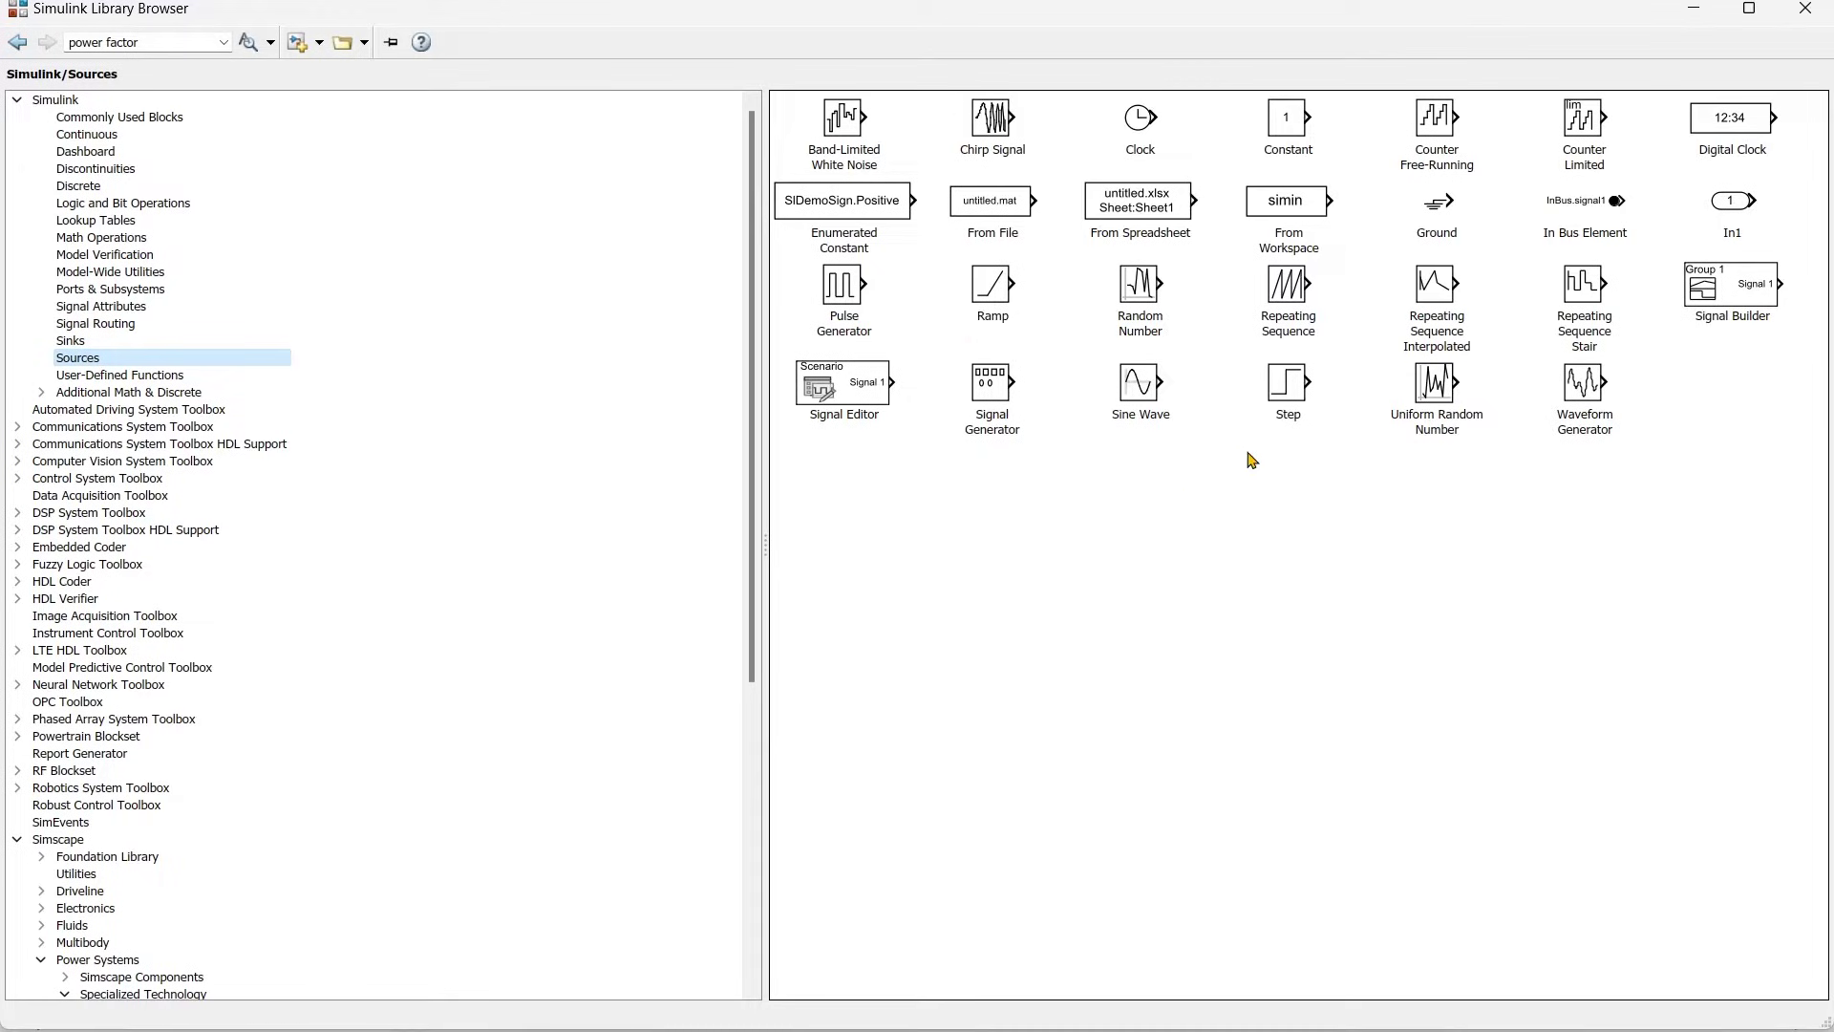
right_click(1305, 151)
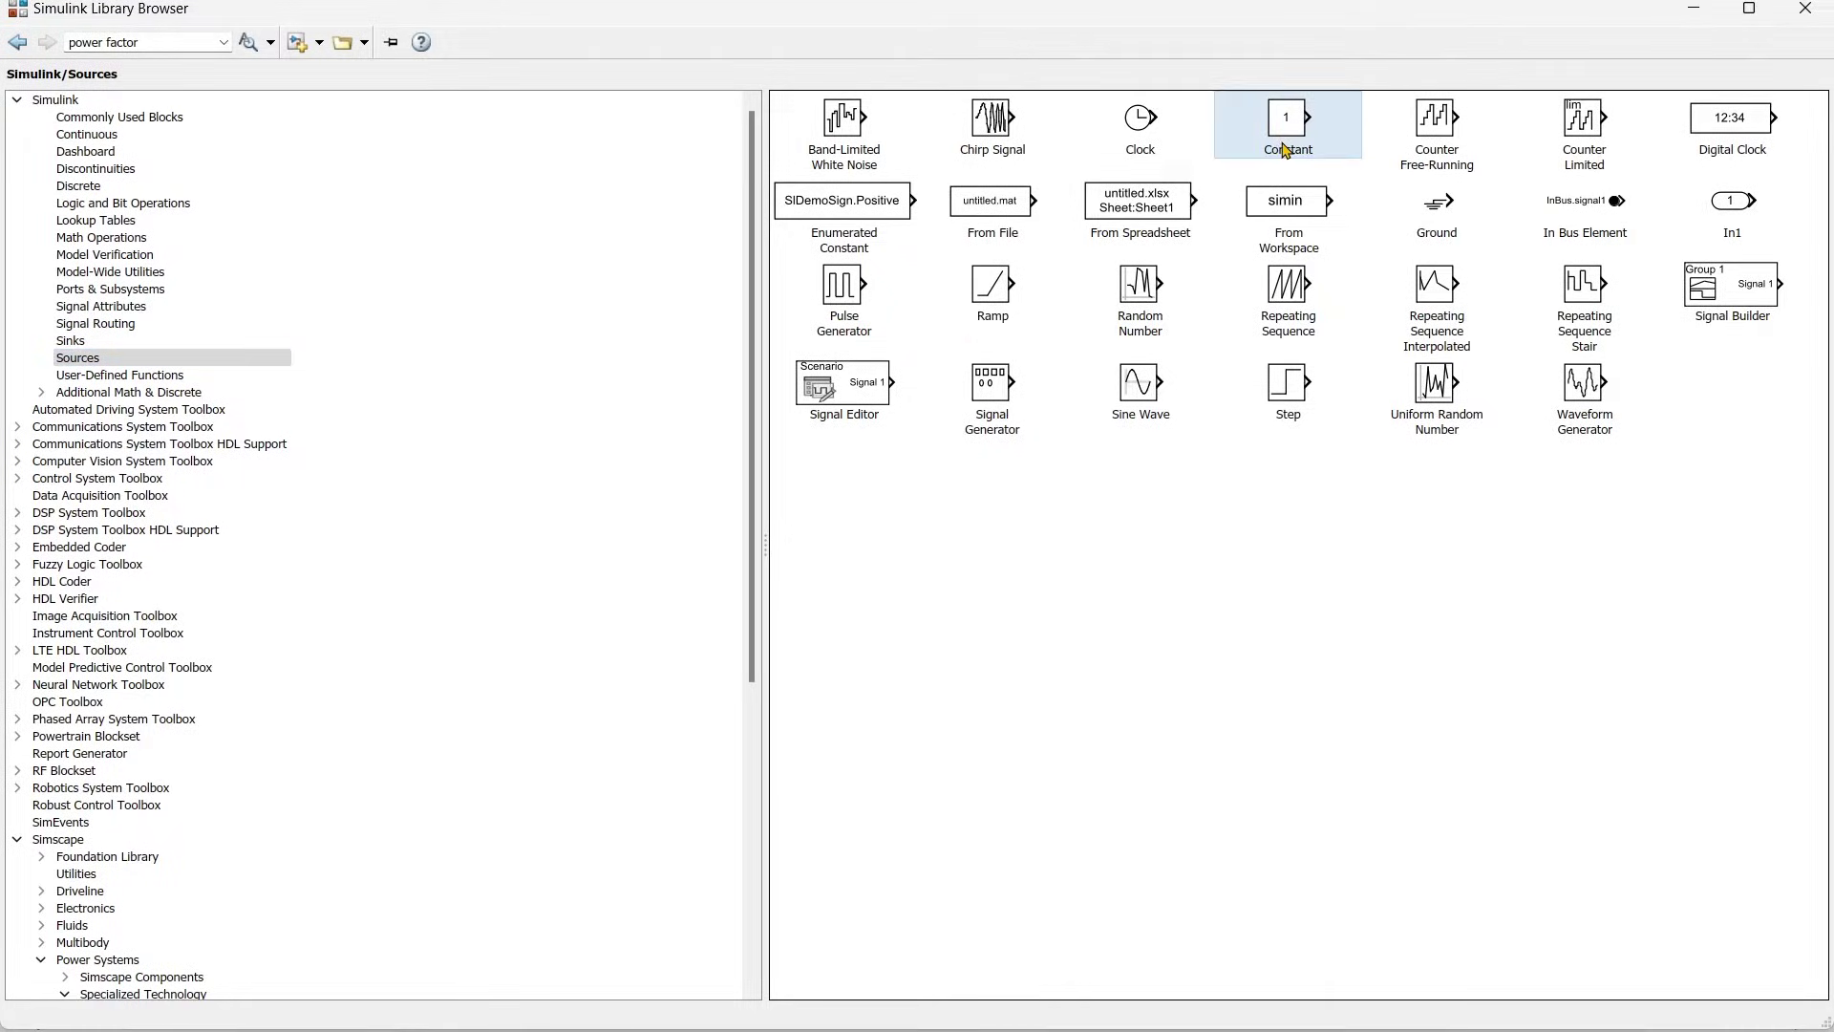
left_click(1342, 157)
left_click(1694, 9)
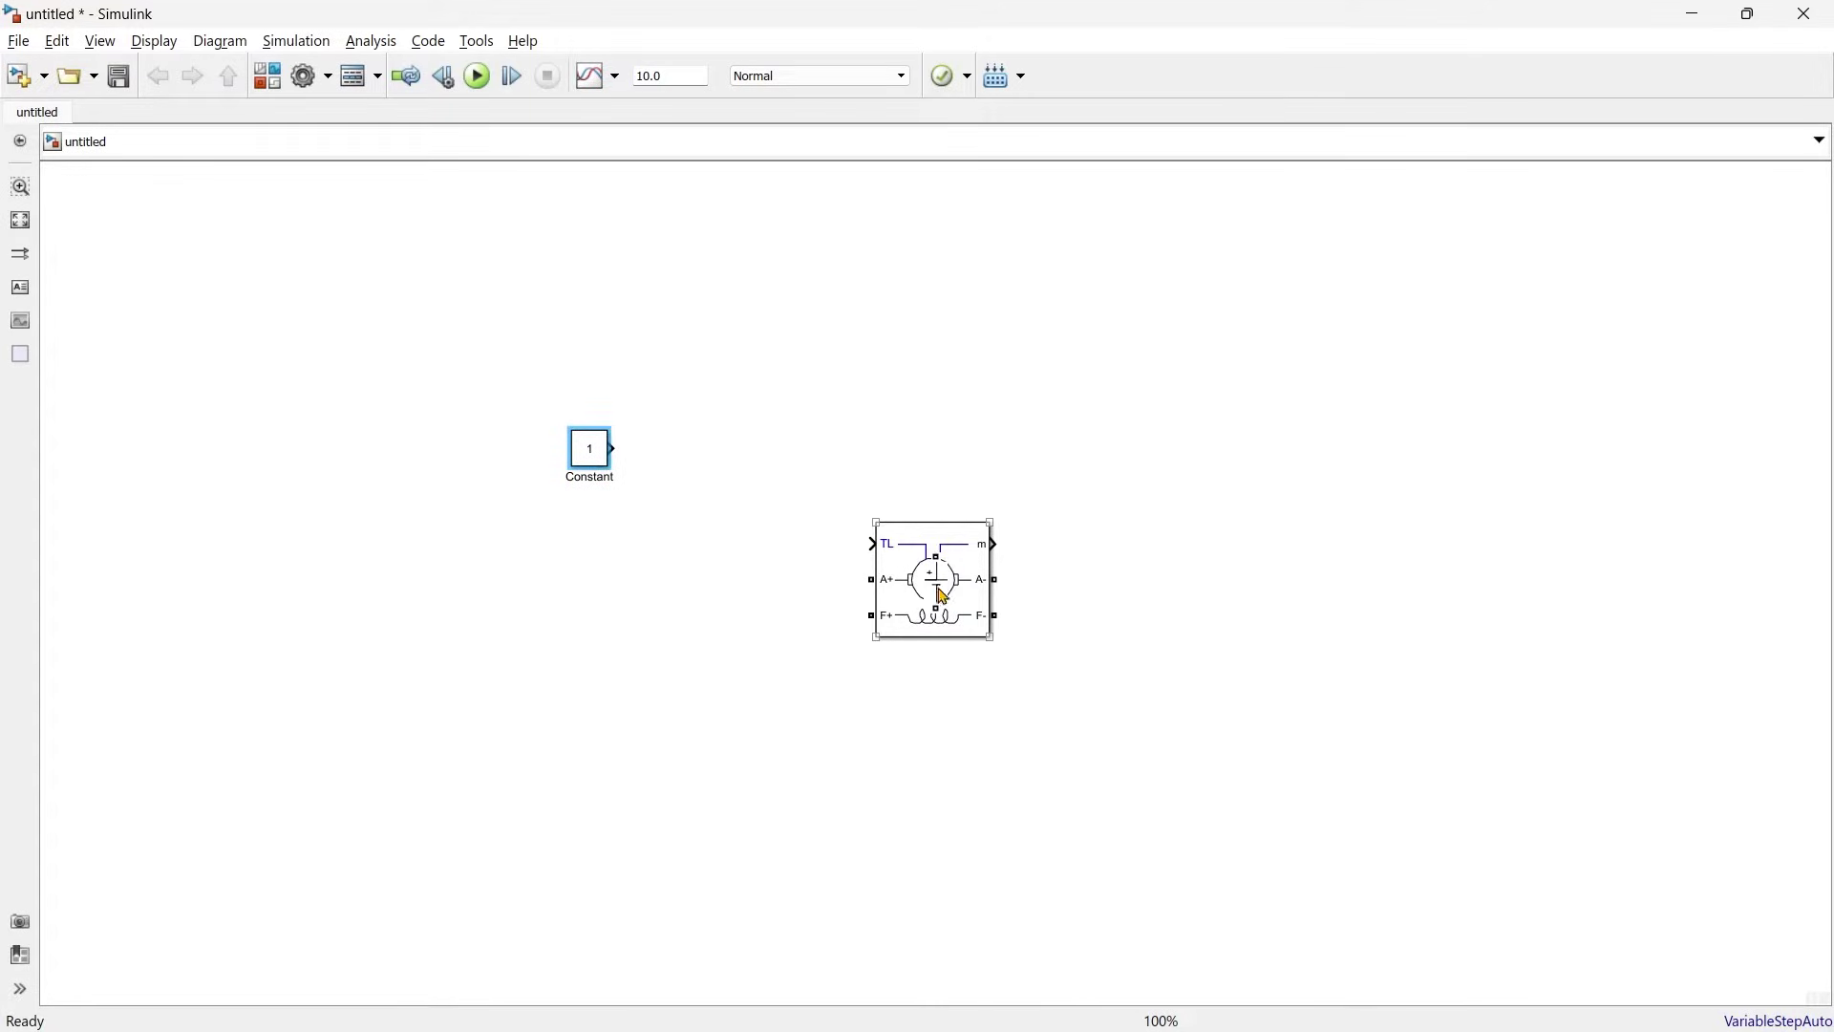
left_click_drag(934, 602, 704, 652)
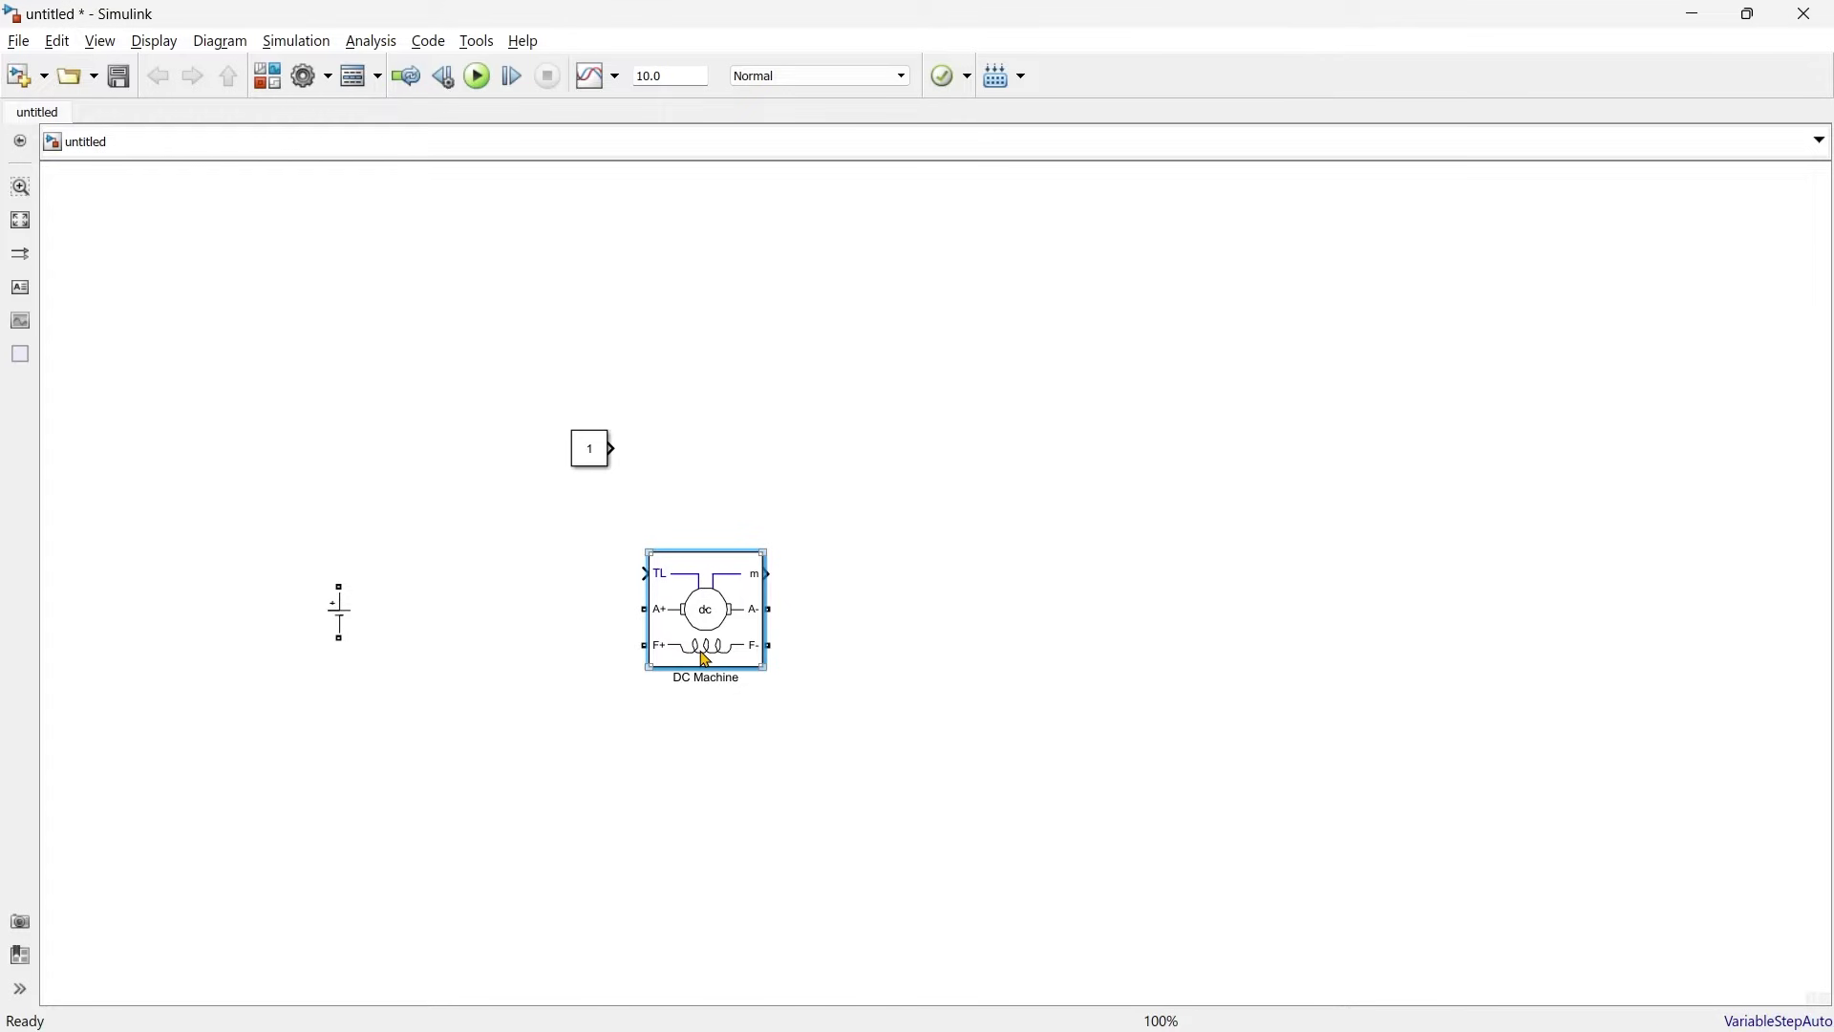
- Set the DC Machine's preset model to 01: 5HP 240V 1750RPM Field:300V with Torque TL as the mechanical input
double_click(706, 659)
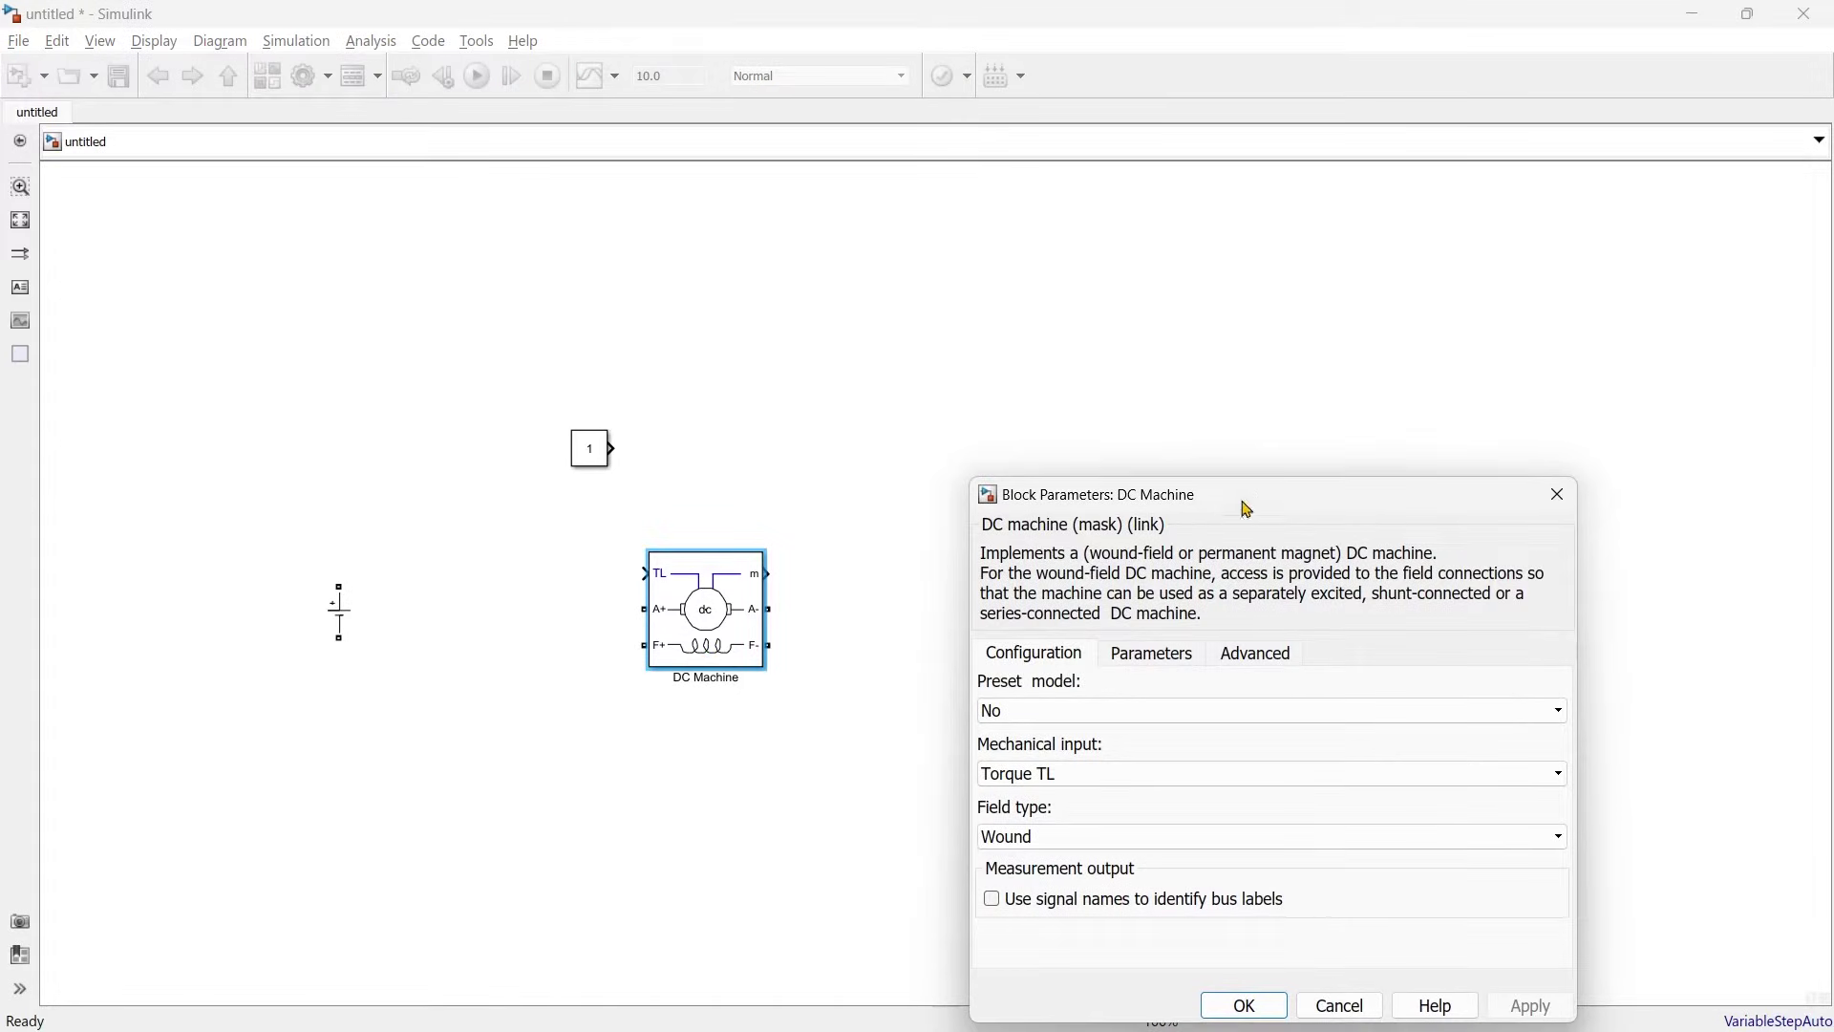
left_click_drag(1248, 511, 1118, 328)
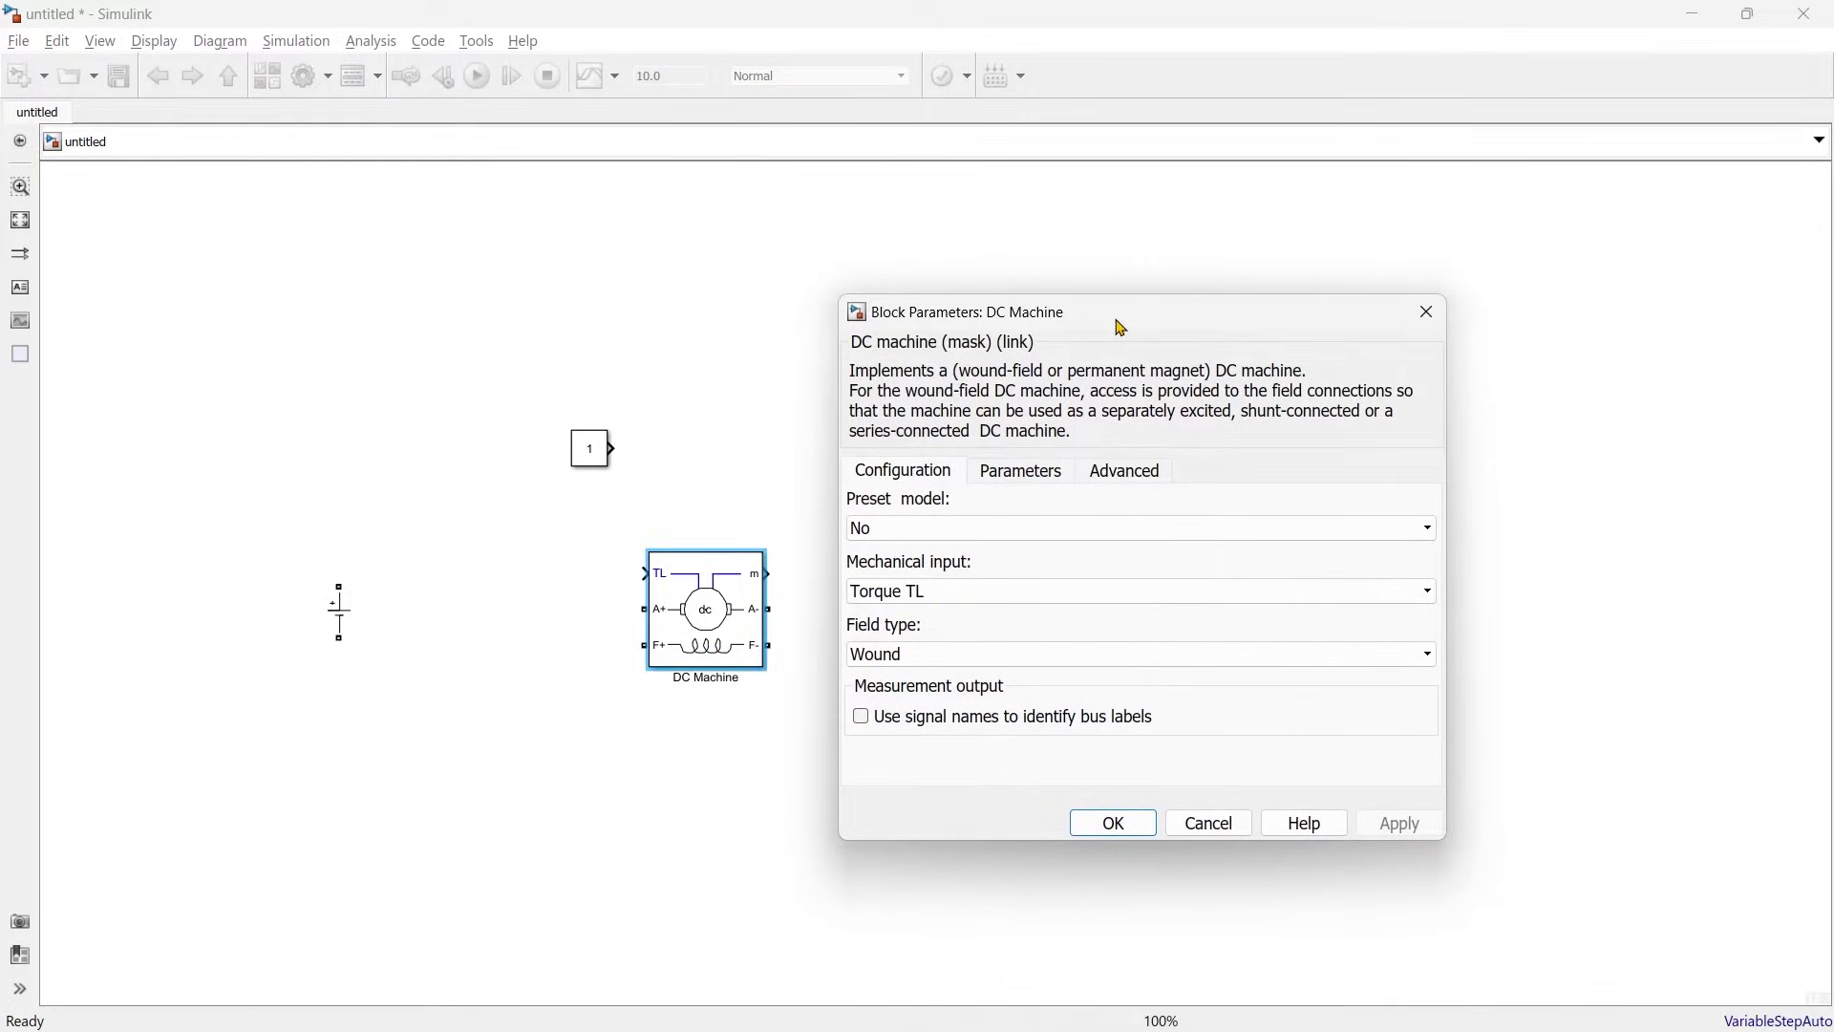
left_click(982, 531)
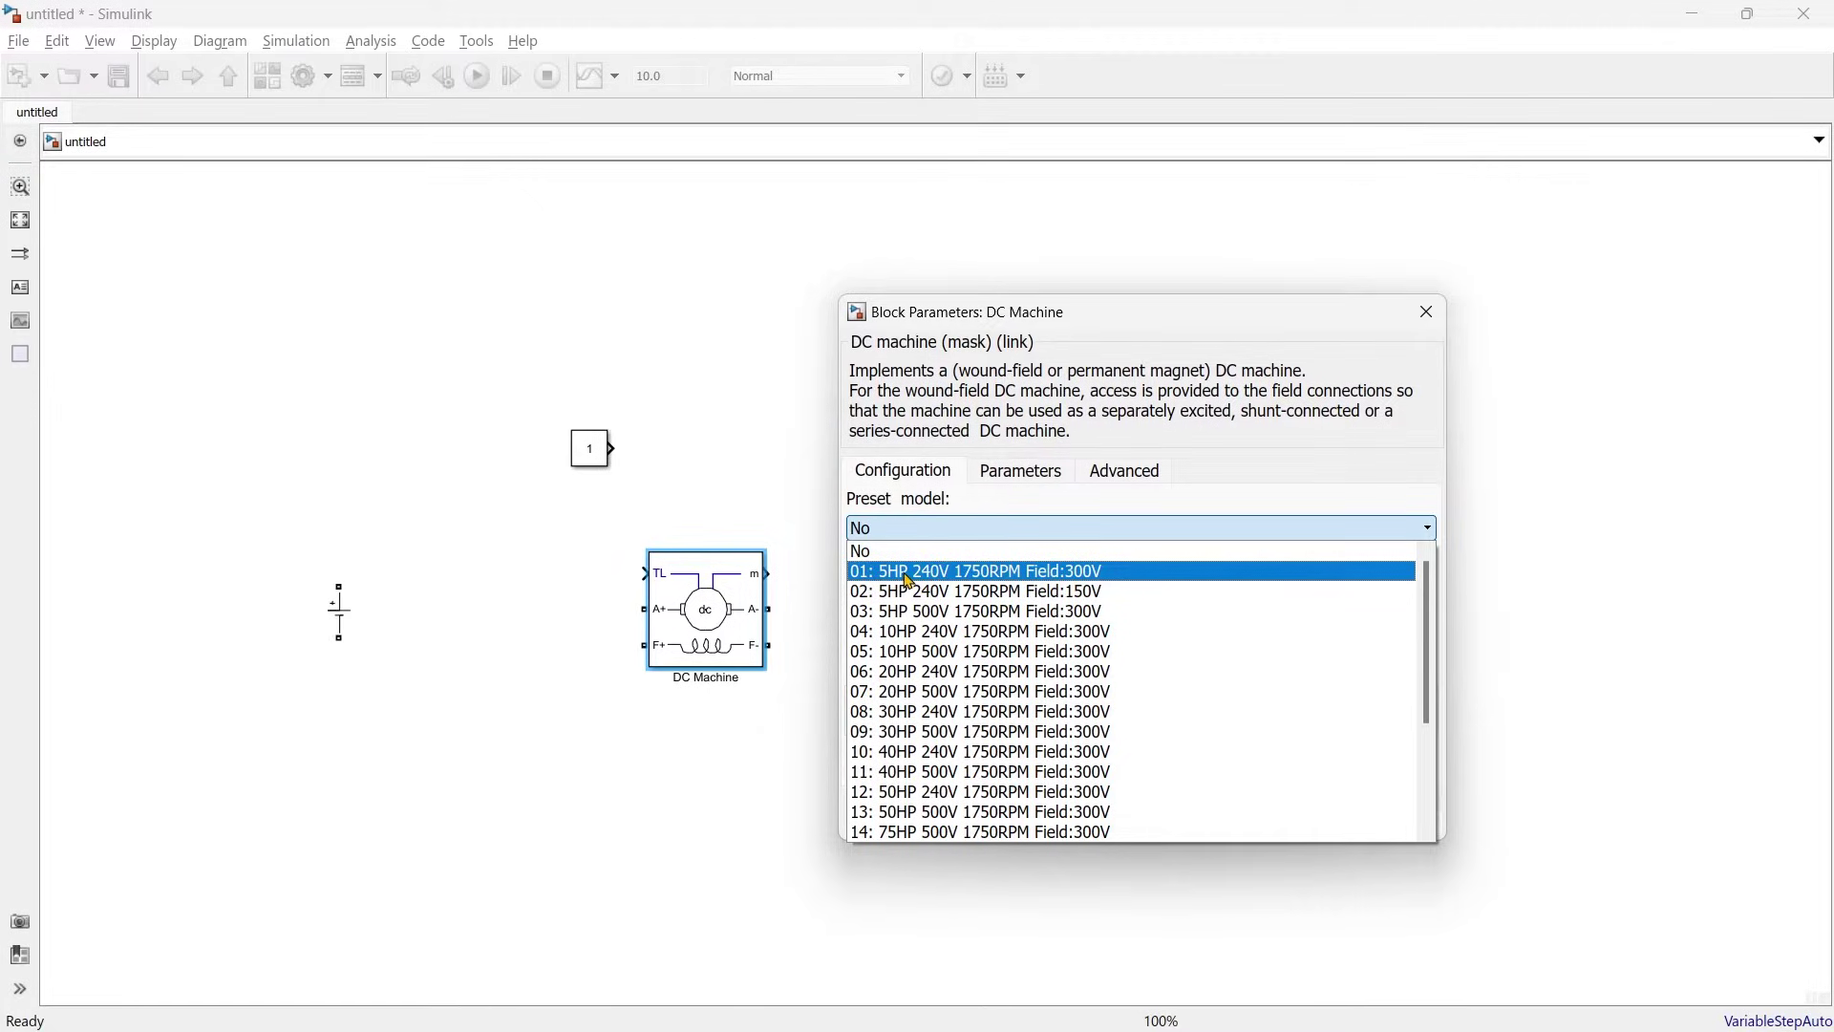
left_click(909, 573)
left_click(1026, 531)
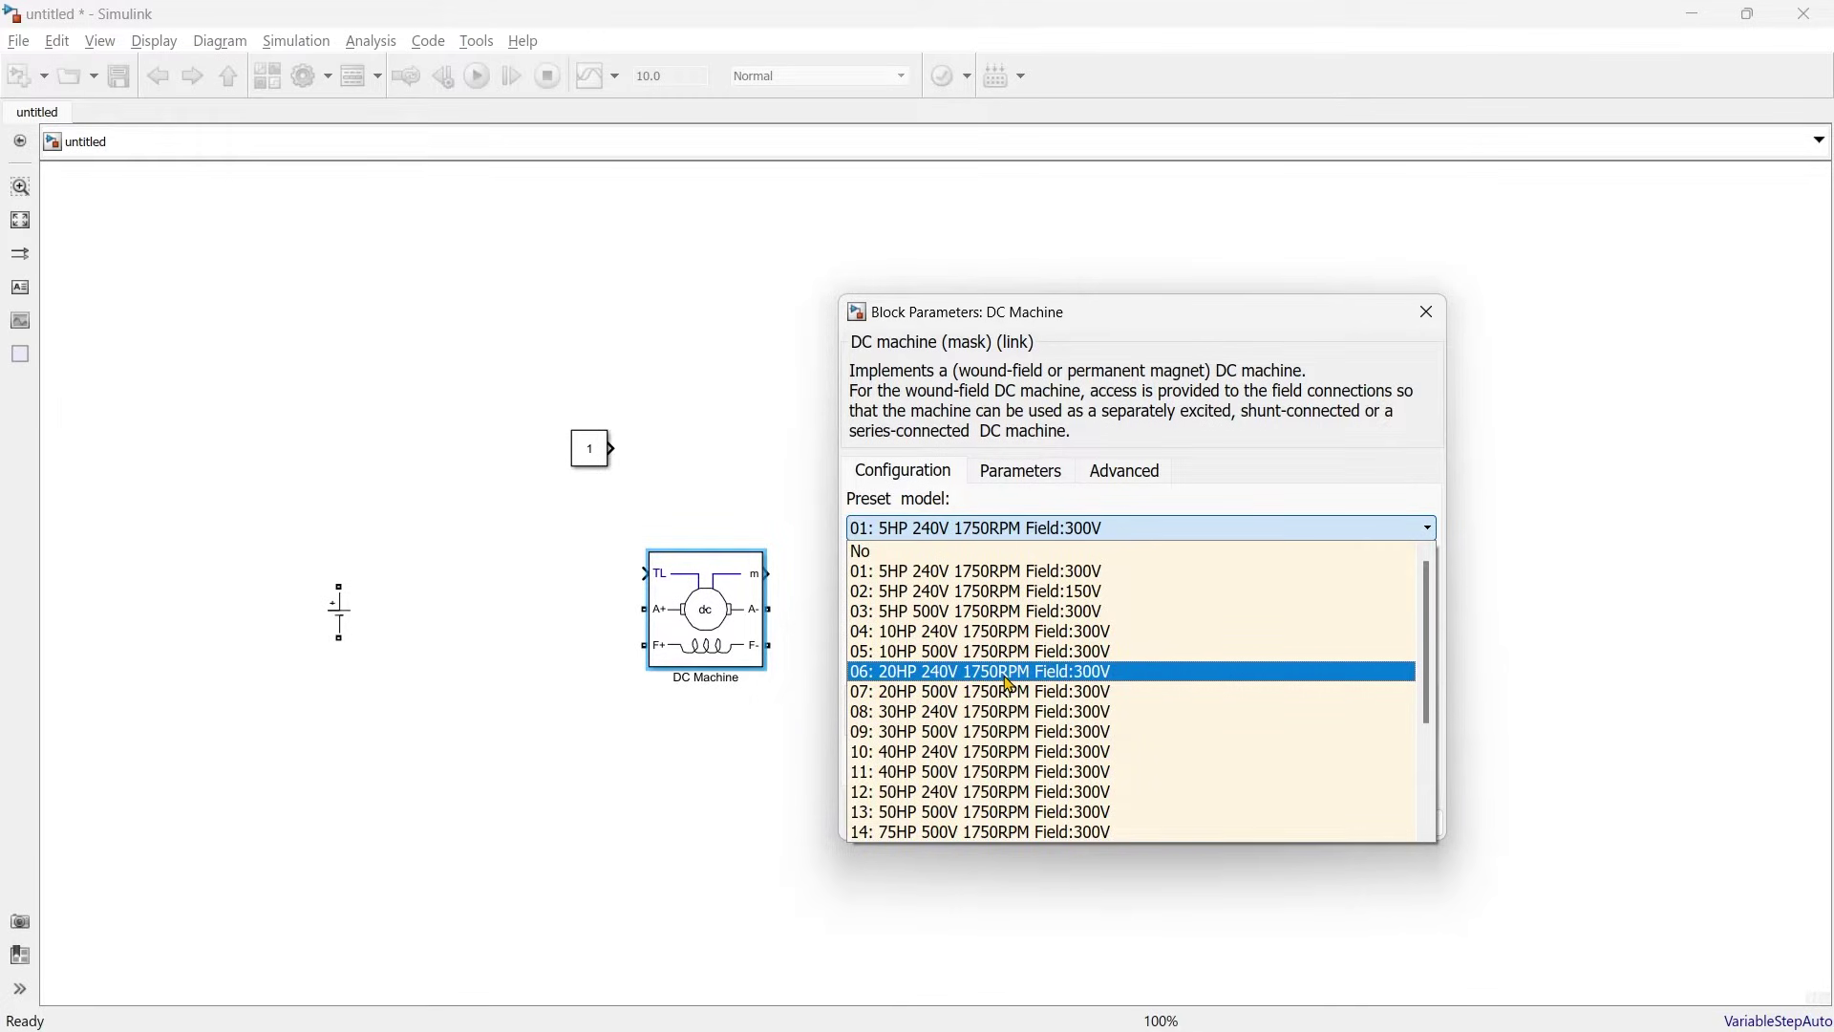
left_click(1001, 583)
left_click(1024, 593)
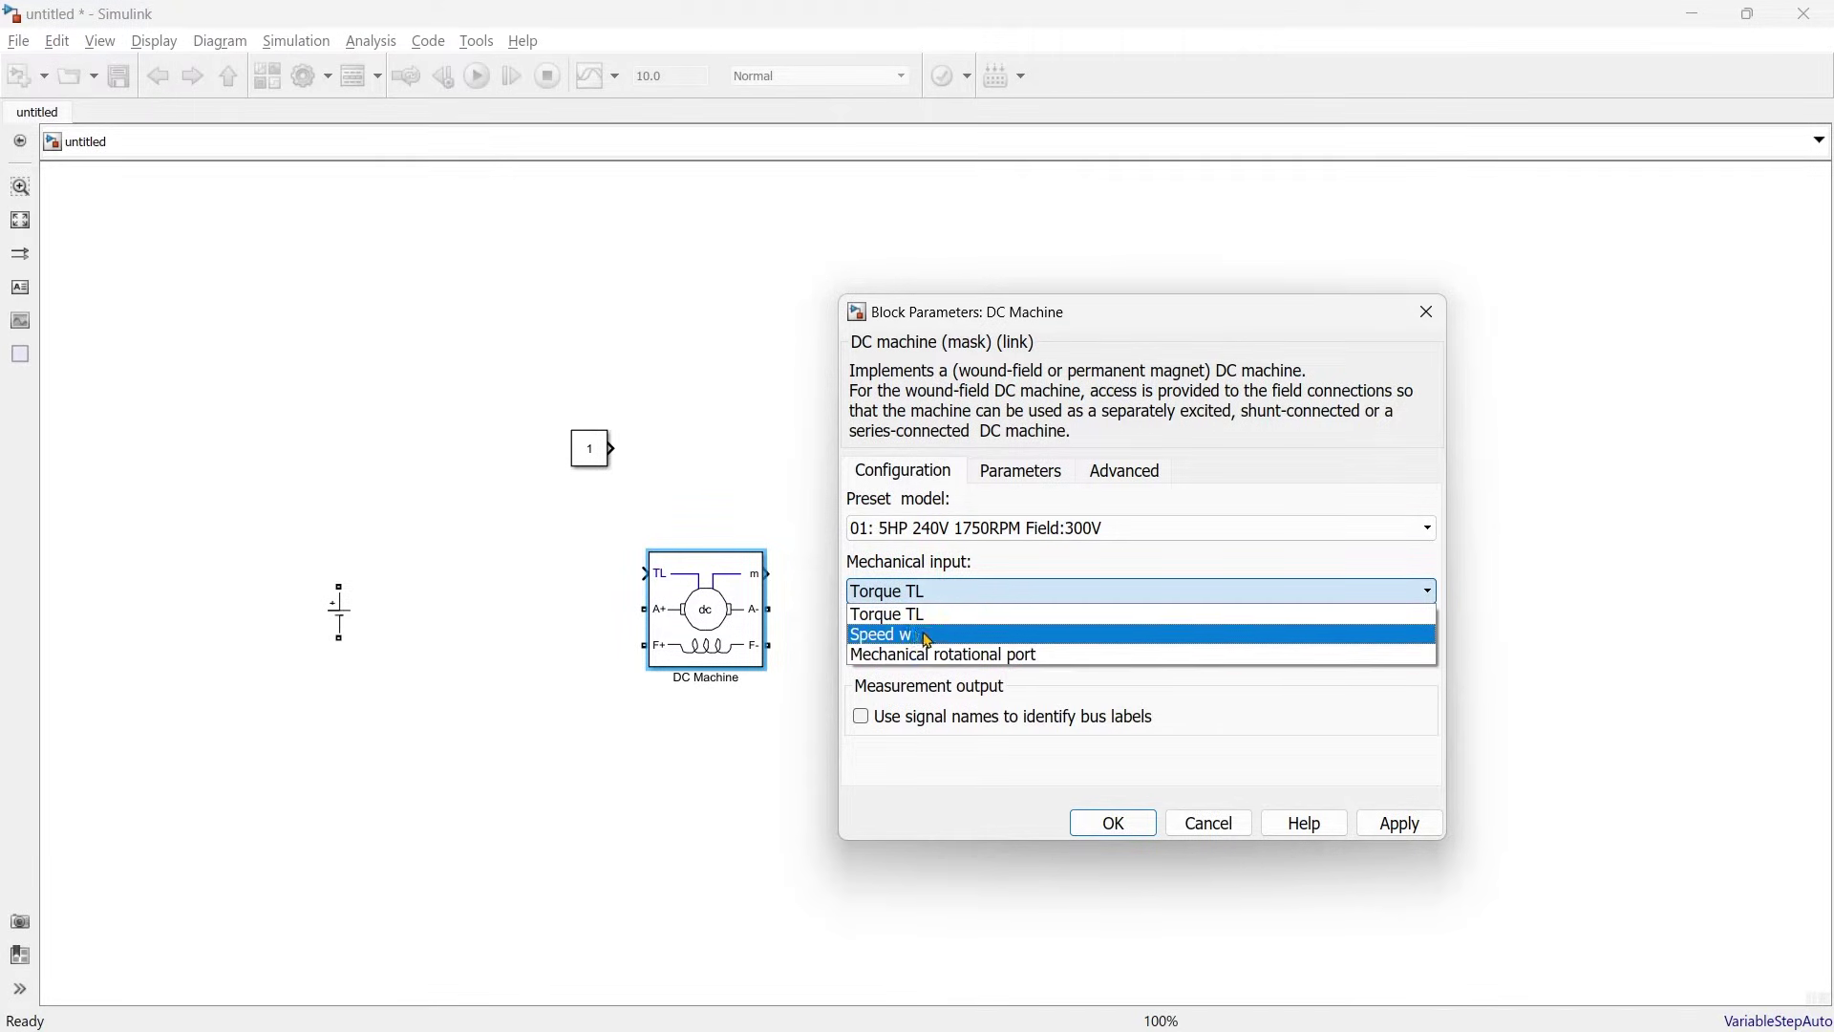
left_click(948, 619)
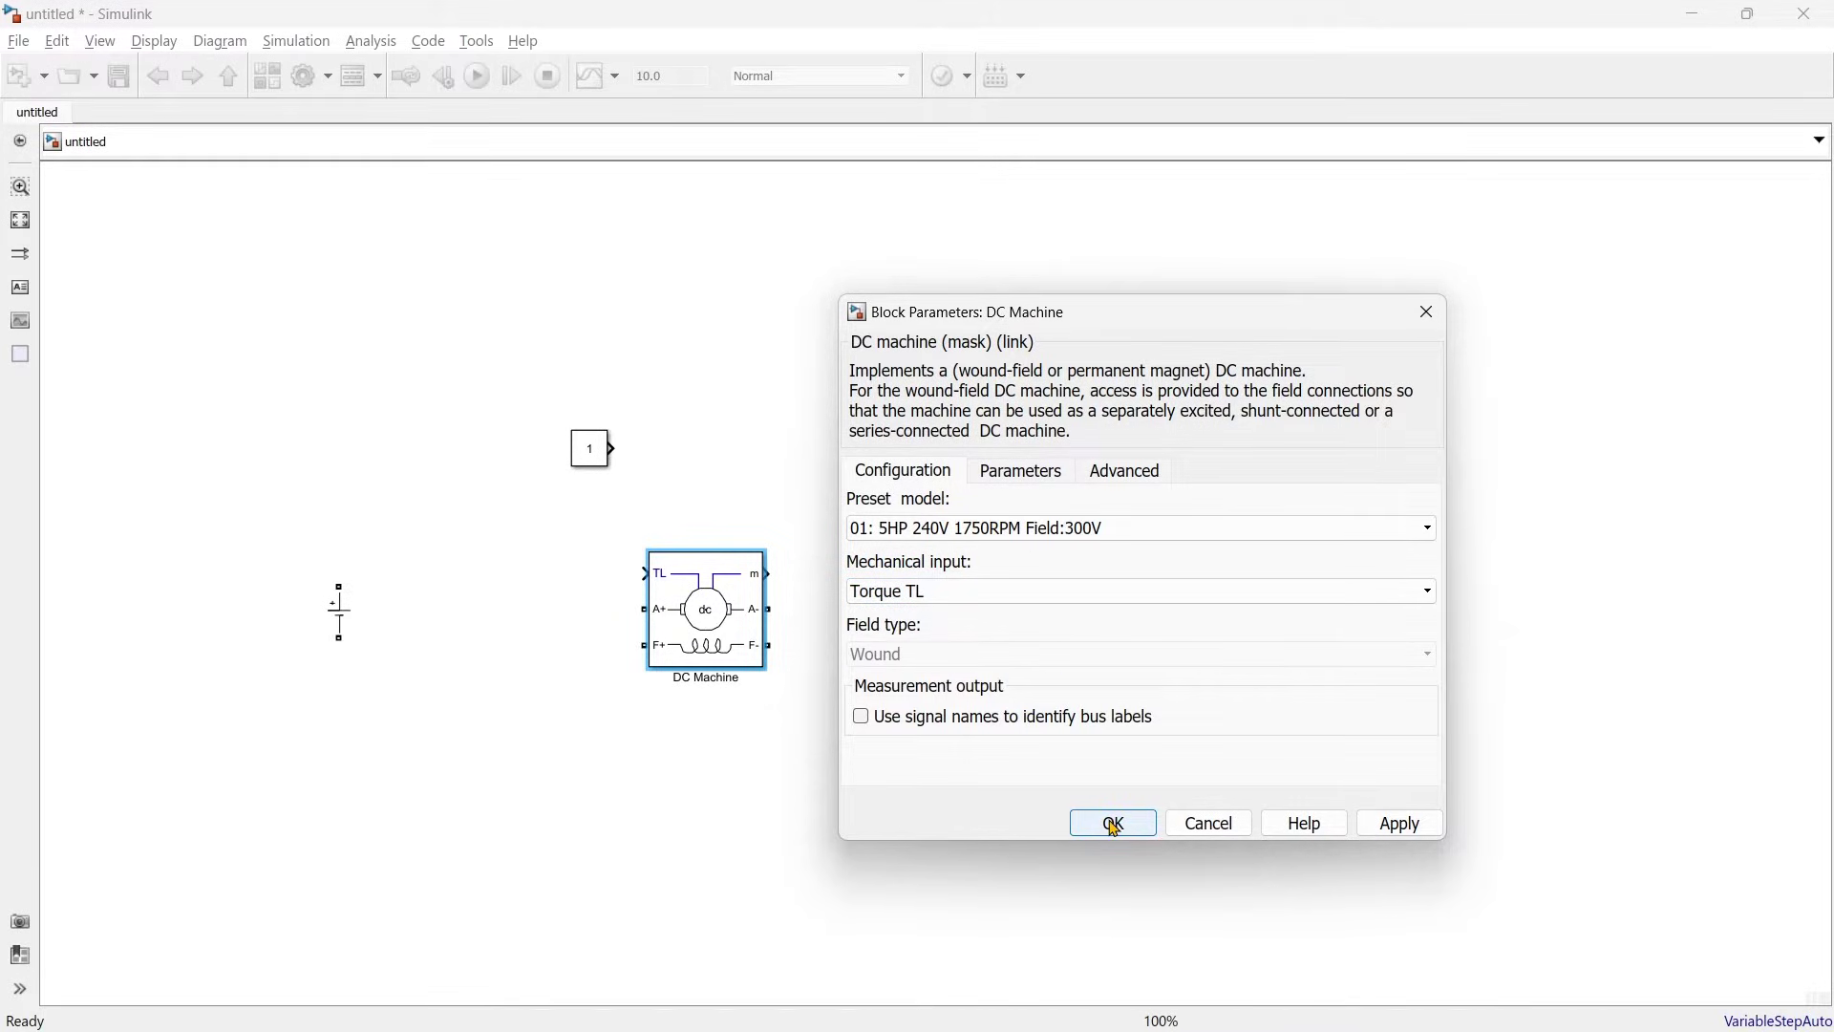
- Review the DC Machine's electrical parameters and sample time setting, and accept the block configuration
left_click(1020, 471)
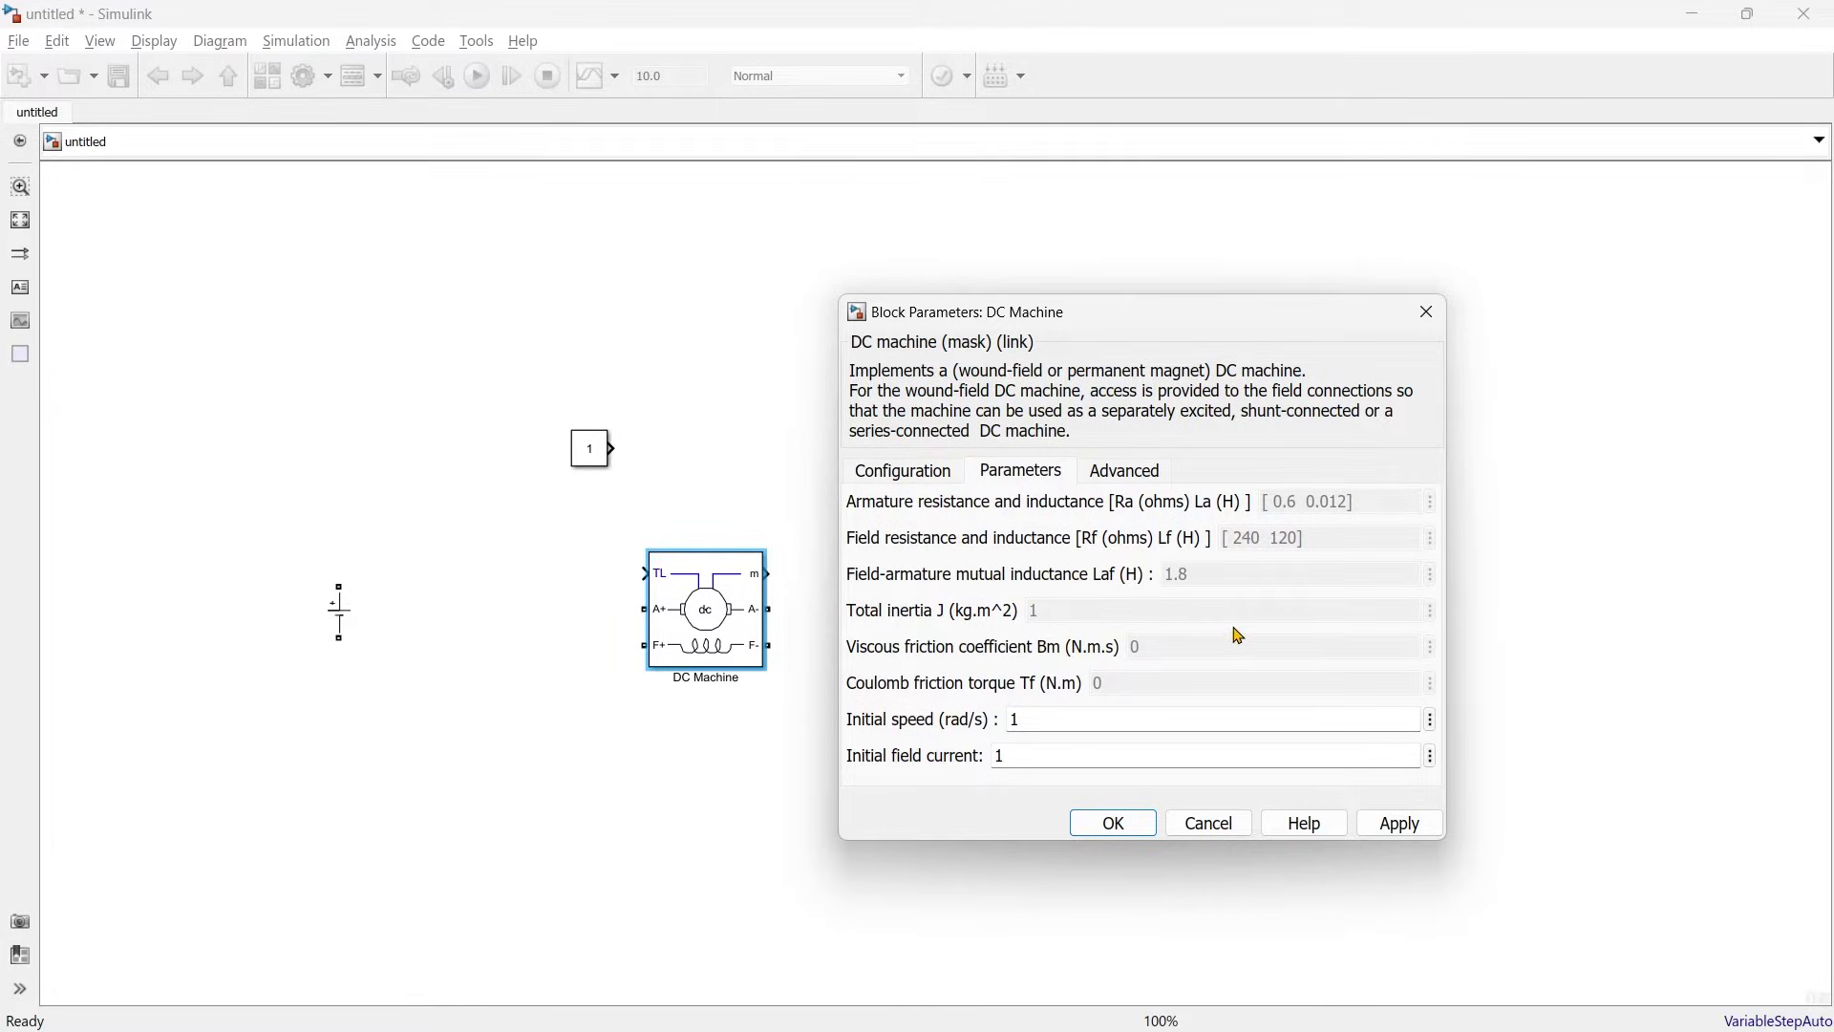
left_click(1151, 478)
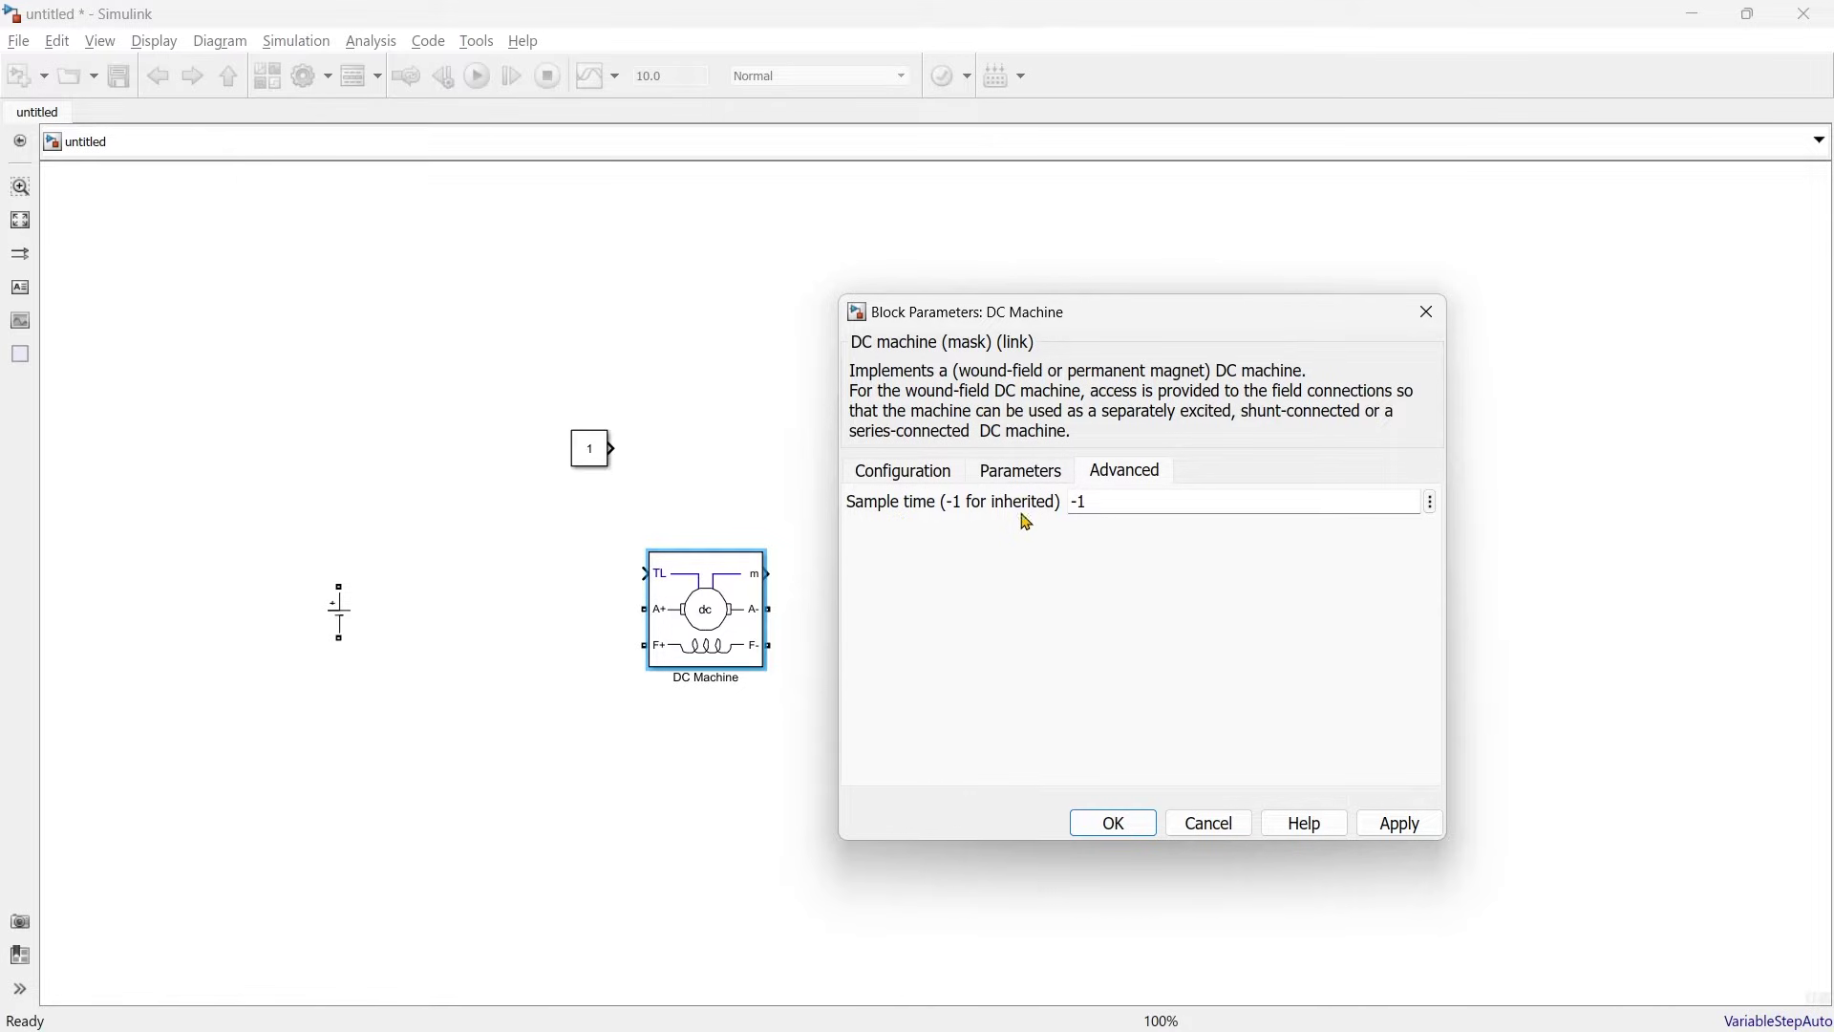
left_click(914, 481)
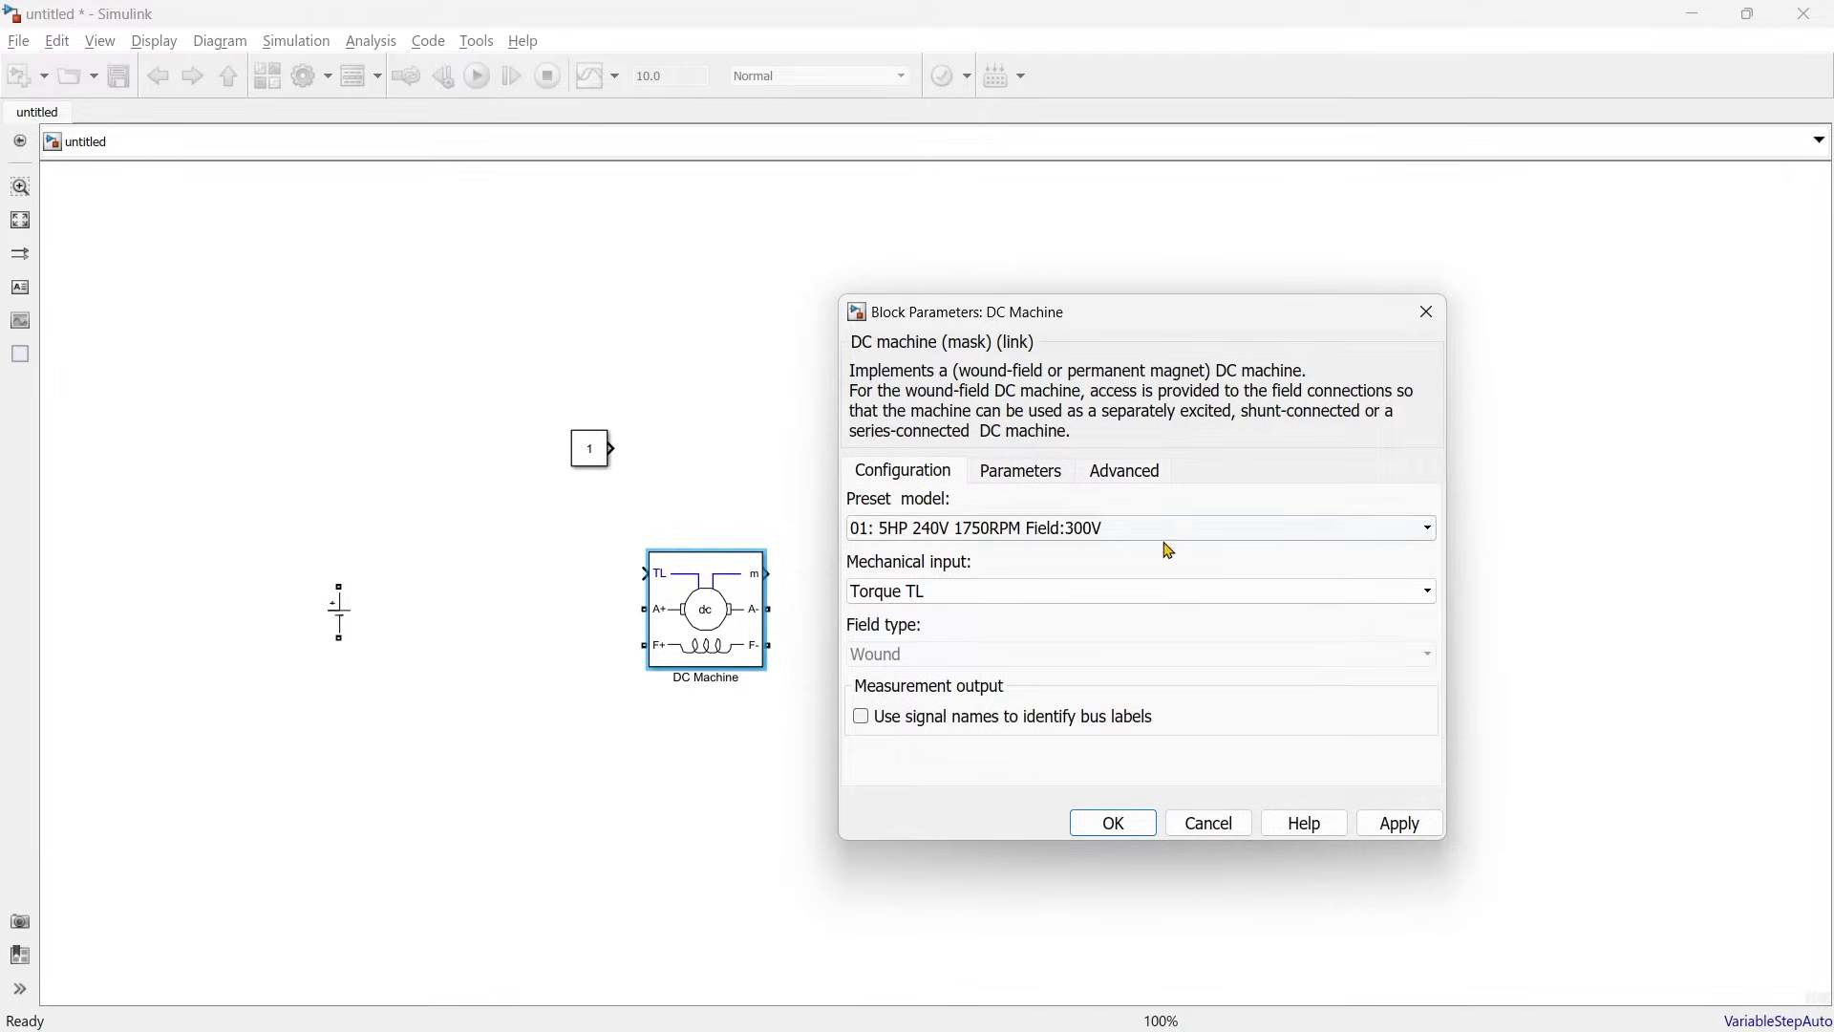
left_click(1137, 819)
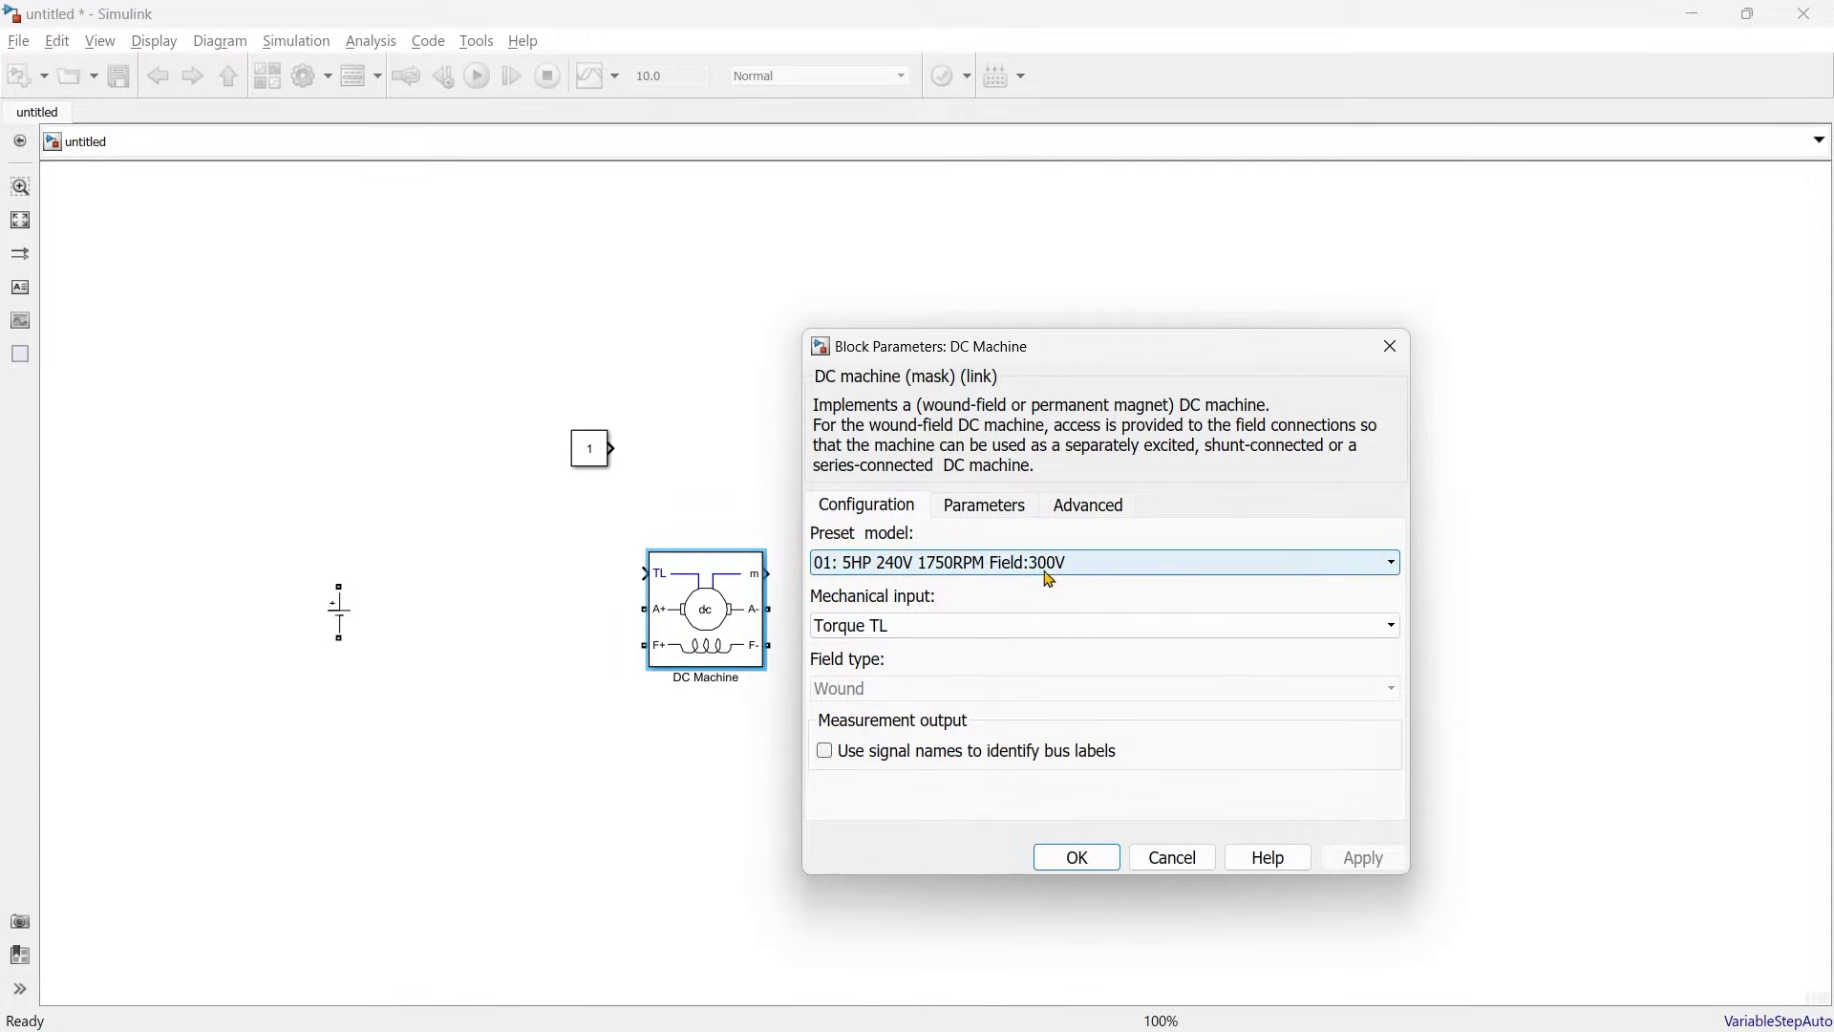
left_click(1391, 346)
- Shift the DC Machine up and to the right, and duplicate the DC Voltage Source just below and left of it
left_click_drag(725, 616, 819, 552)
left_click_drag(340, 625, 683, 671)
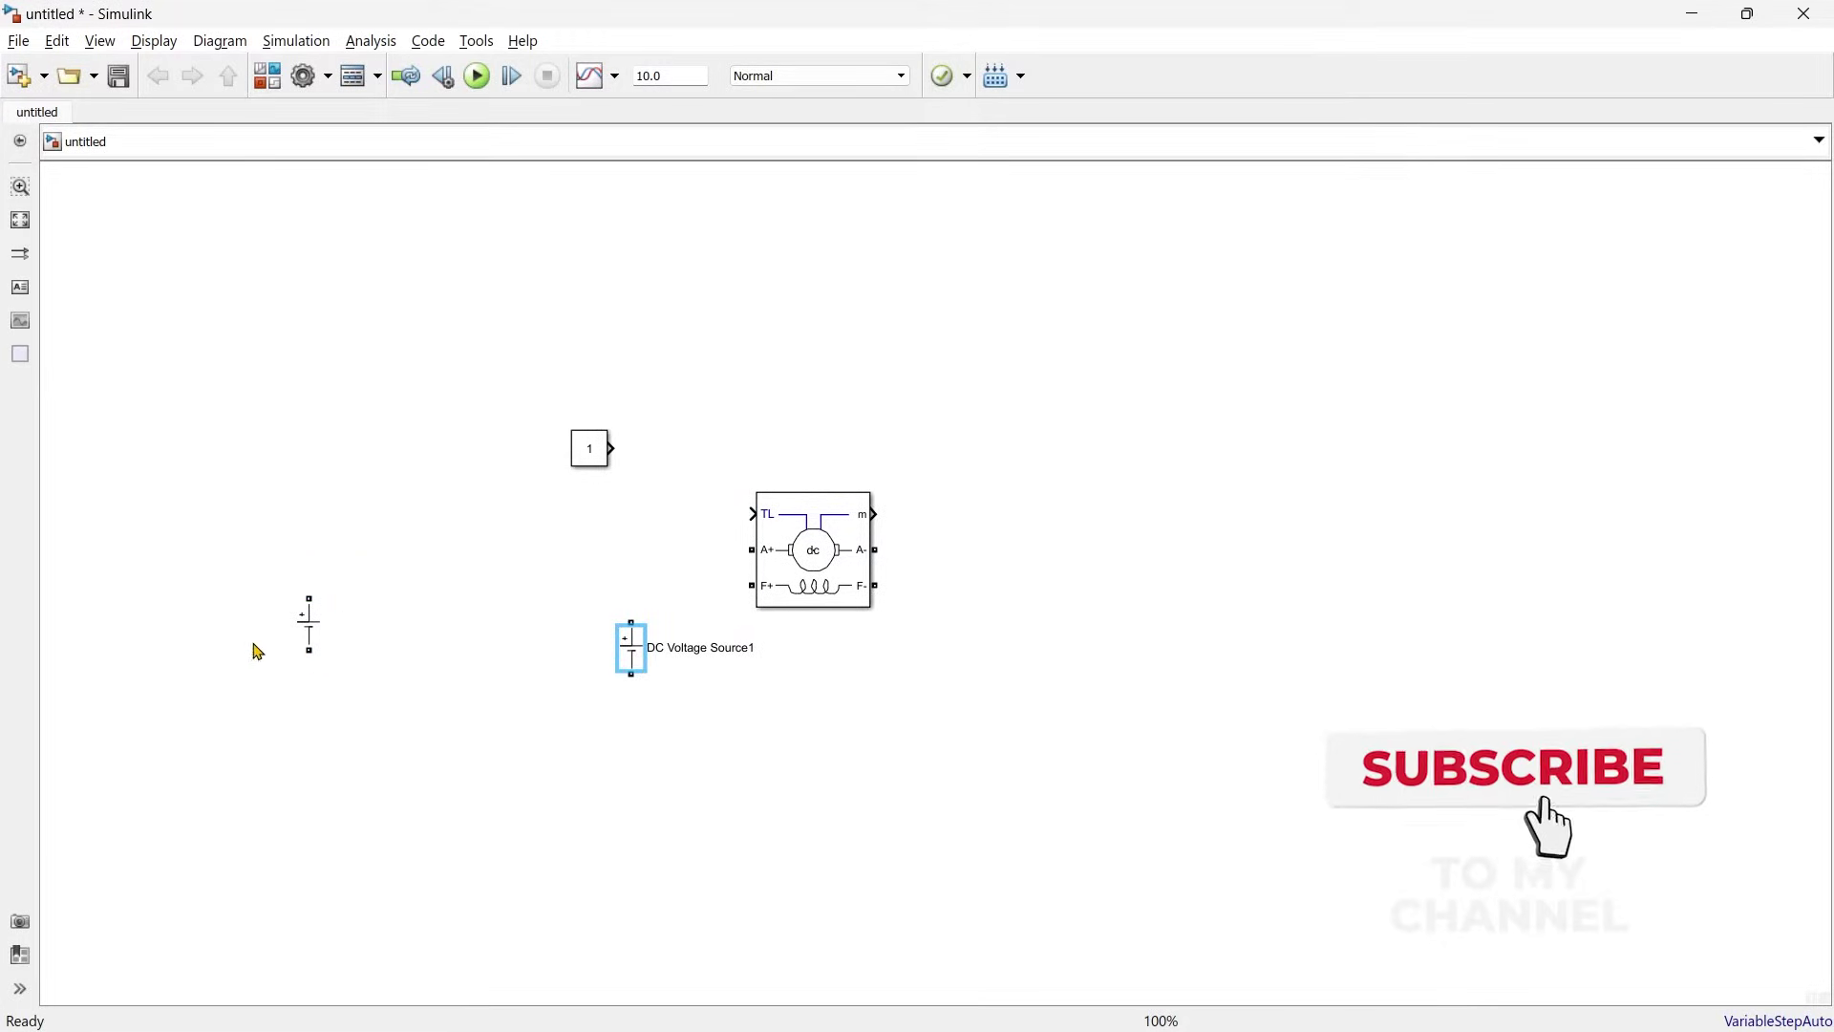
- Wire the left DC Voltage Source across the machine's A+ and A- armature terminals, routing the return line around below the blocks
left_click_drag(306, 635, 753, 550)
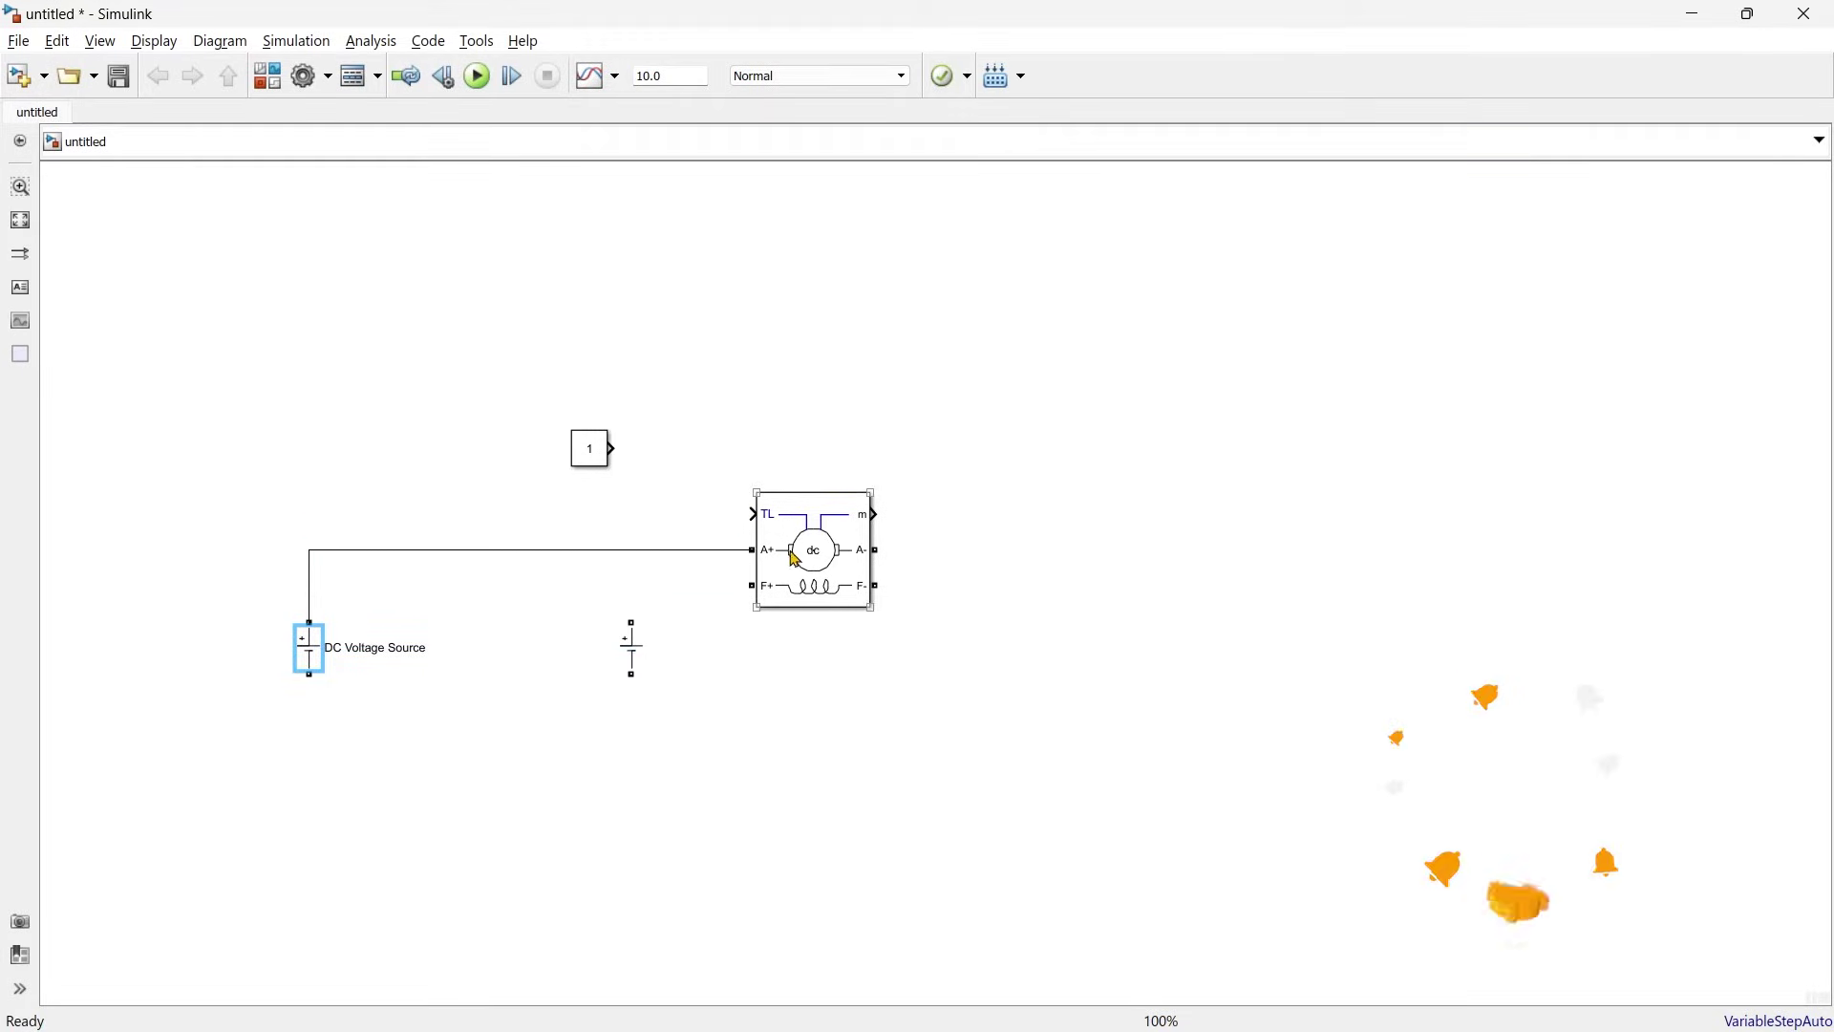
left_click_drag(876, 550, 289, 691)
left_click_drag(711, 695, 712, 759)
left_click_drag(895, 652, 1154, 653)
left_click_drag(983, 762, 983, 799)
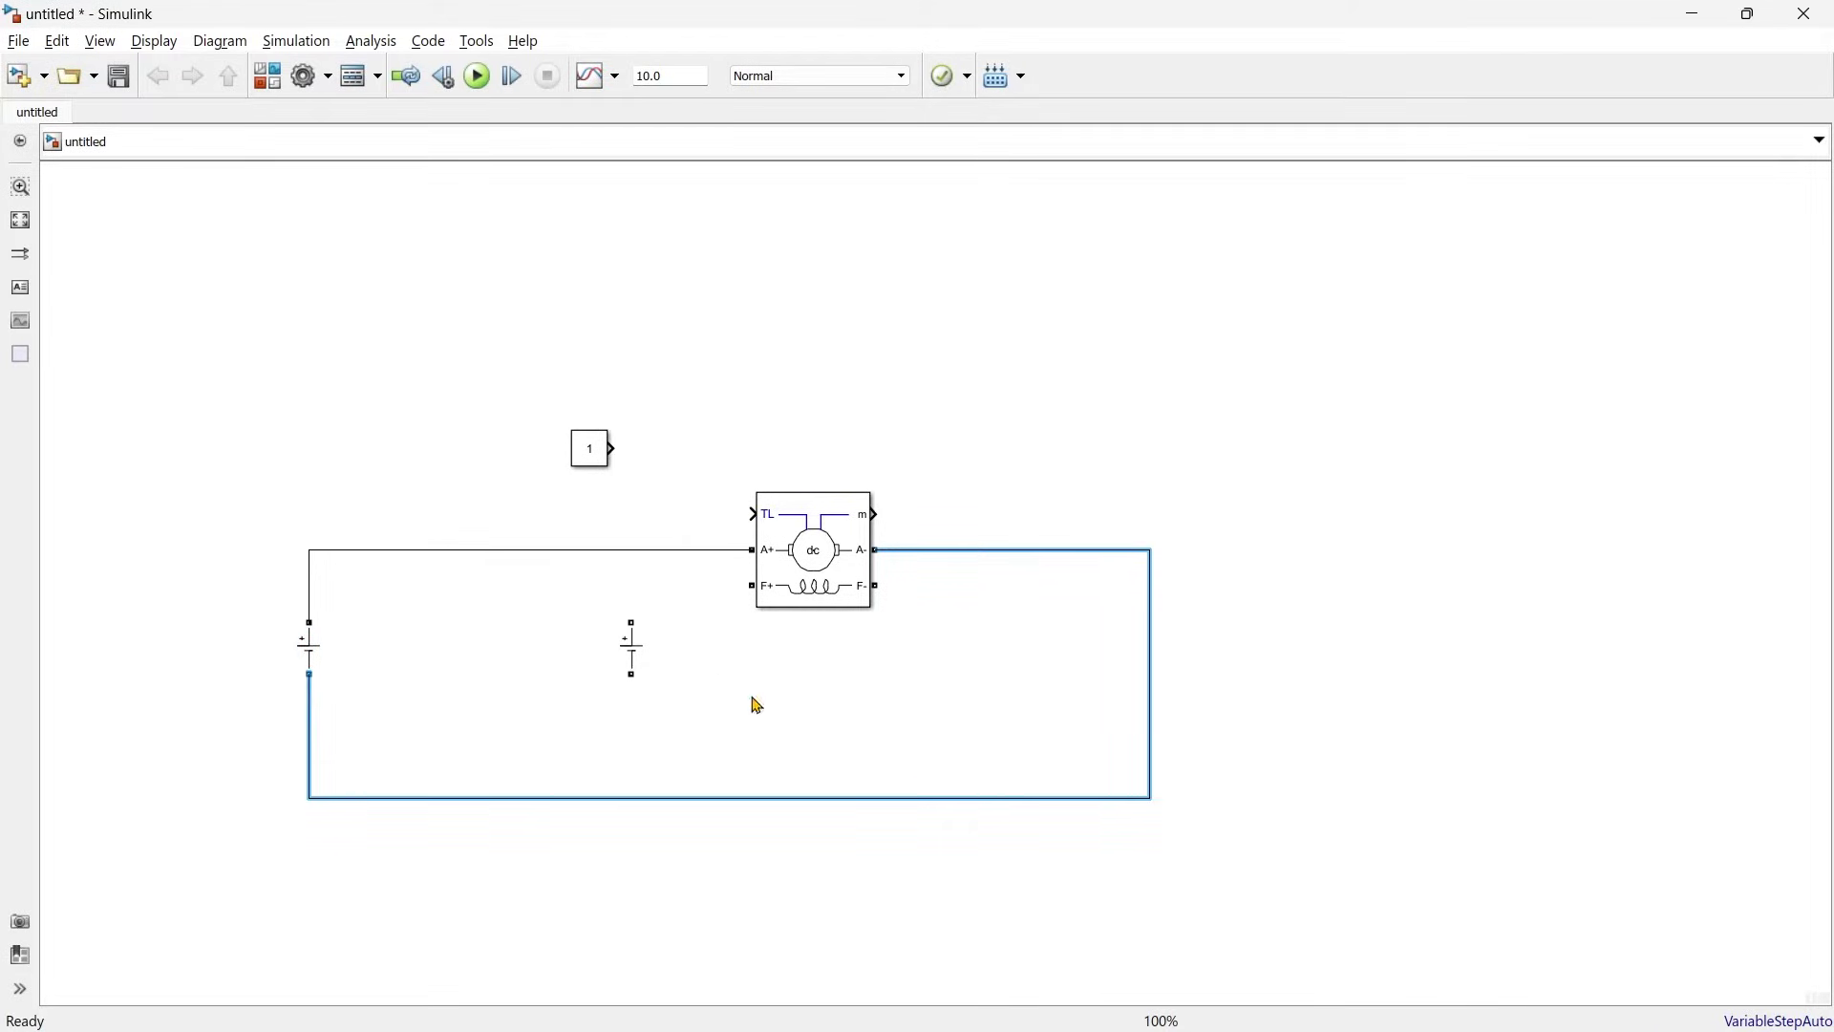
- Wire the second DC Voltage Source across the machine's F+ and F- field terminals
left_click_drag(632, 622, 754, 586)
mouse_move(886, 587)
left_mouse_down()
mouse_move(774, 700)
mouse_move(631, 676)
left_mouse_up()
left_click(955, 728)
- Move the Constant block beside the DC Machine and connect its output to the TL input
left_click_drag(594, 451, 684, 517)
left_click(728, 516)
left_click(867, 533)
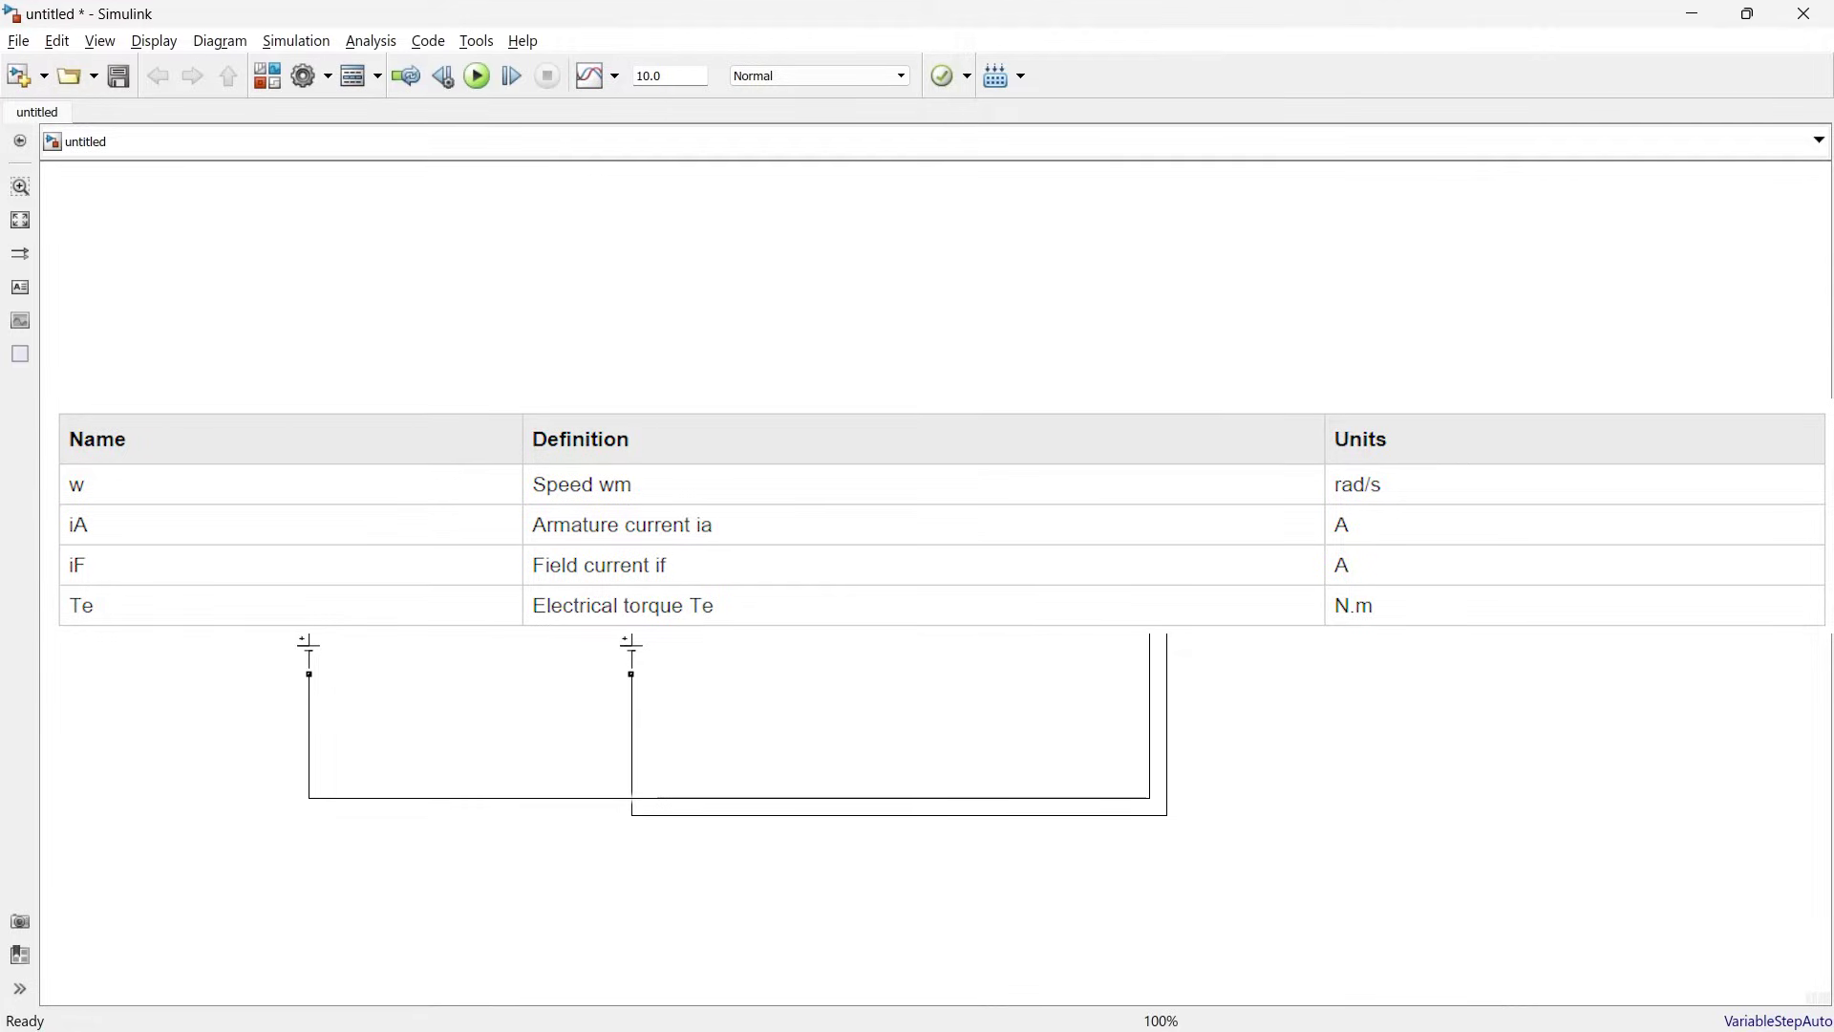
- Add a Simulink Demux block above the DC Machine and connect the machine's m output to its input
double_click(946, 425)
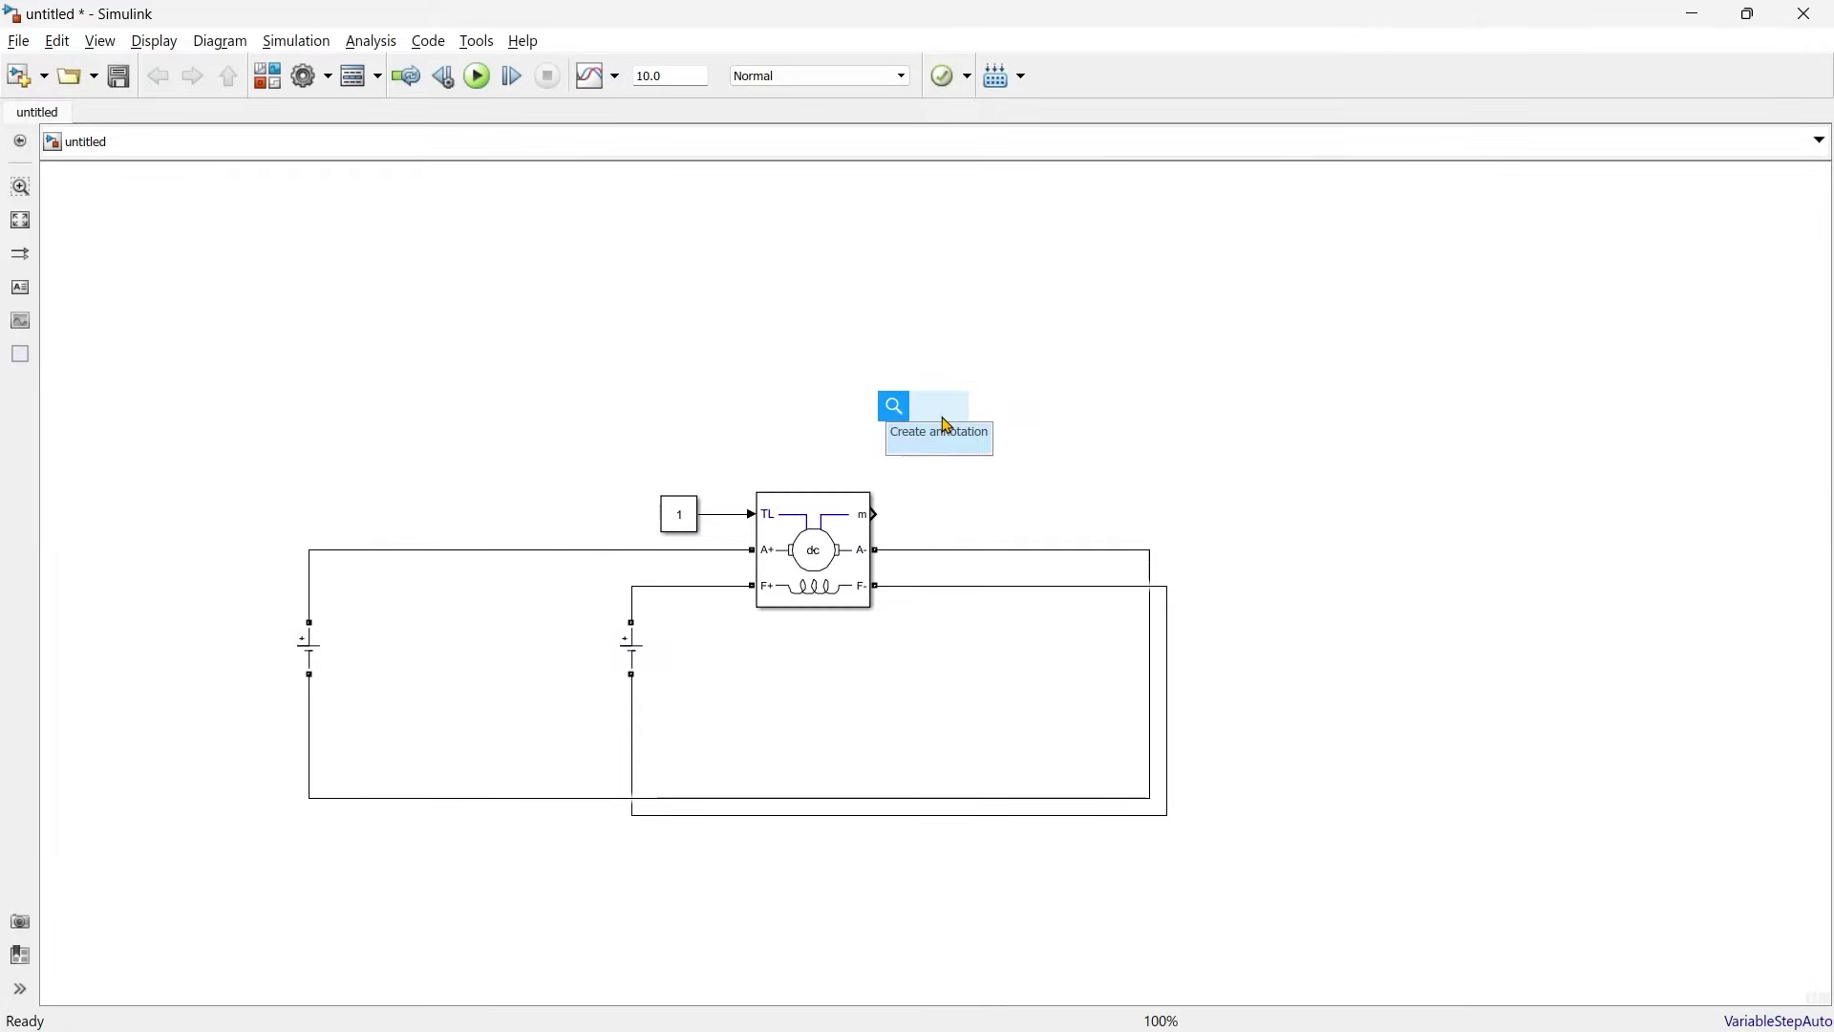
type("demux")
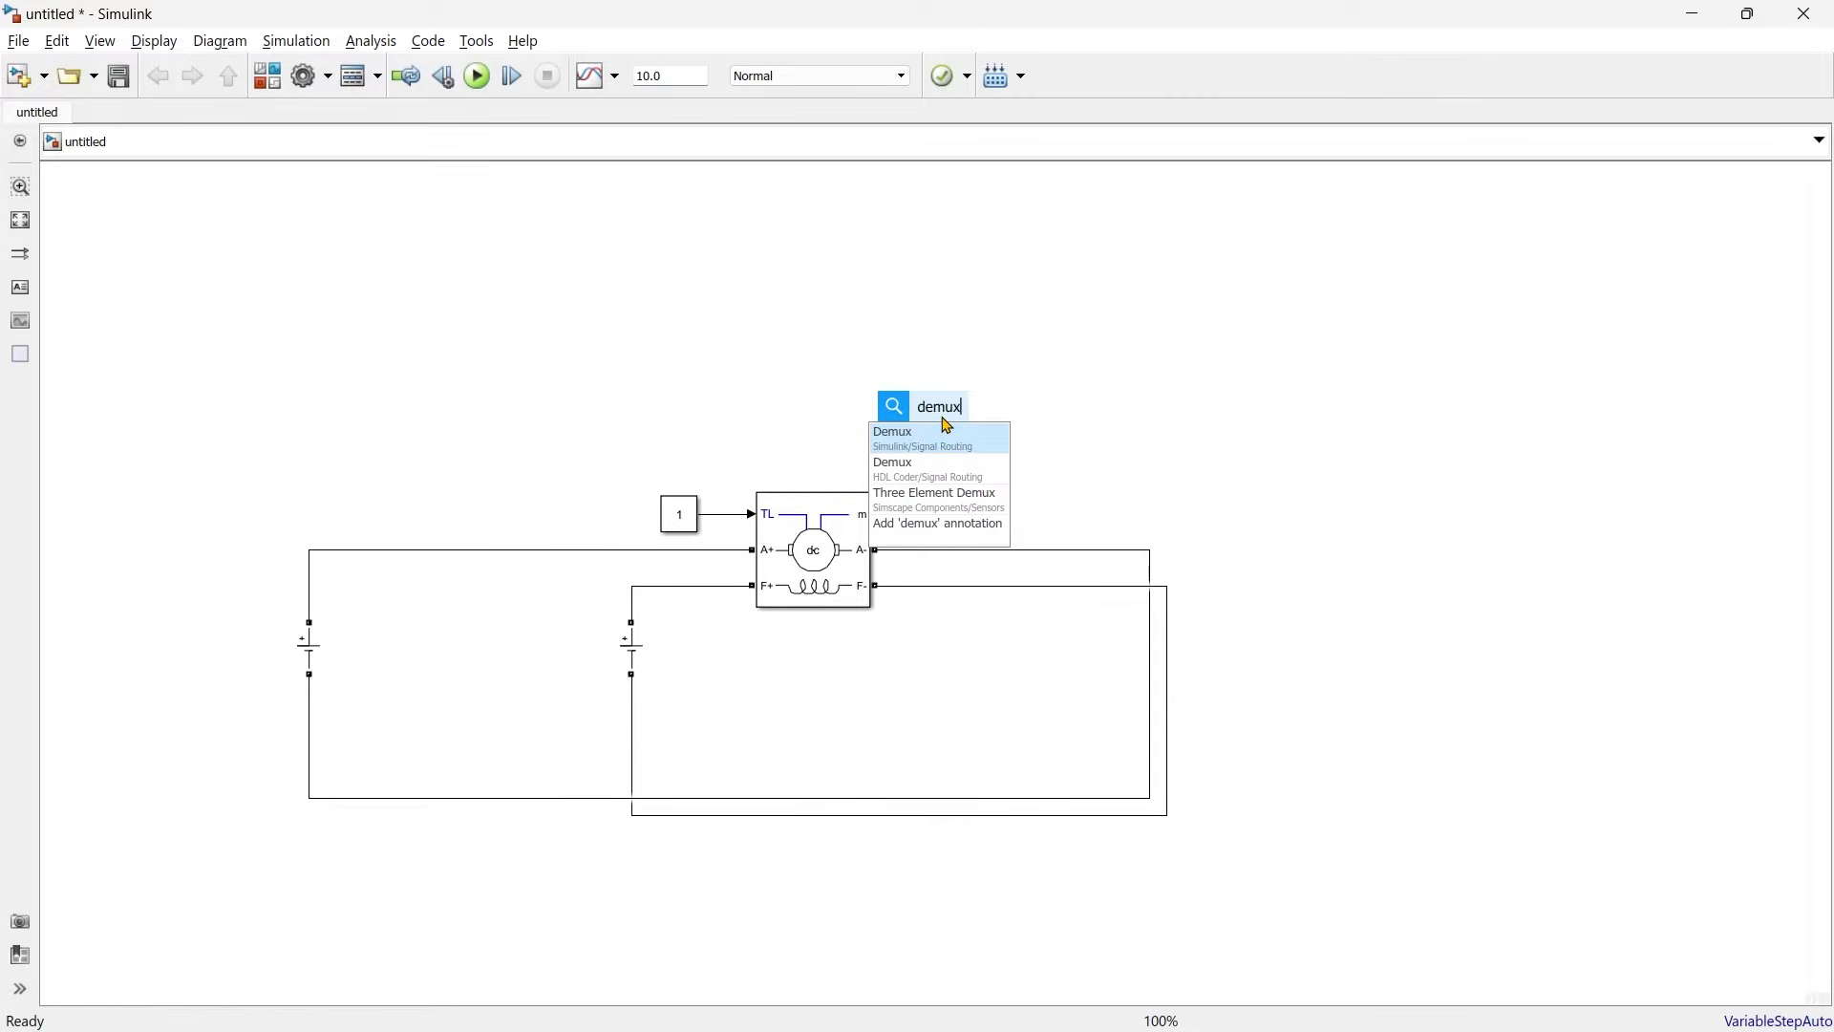
left_click(950, 442)
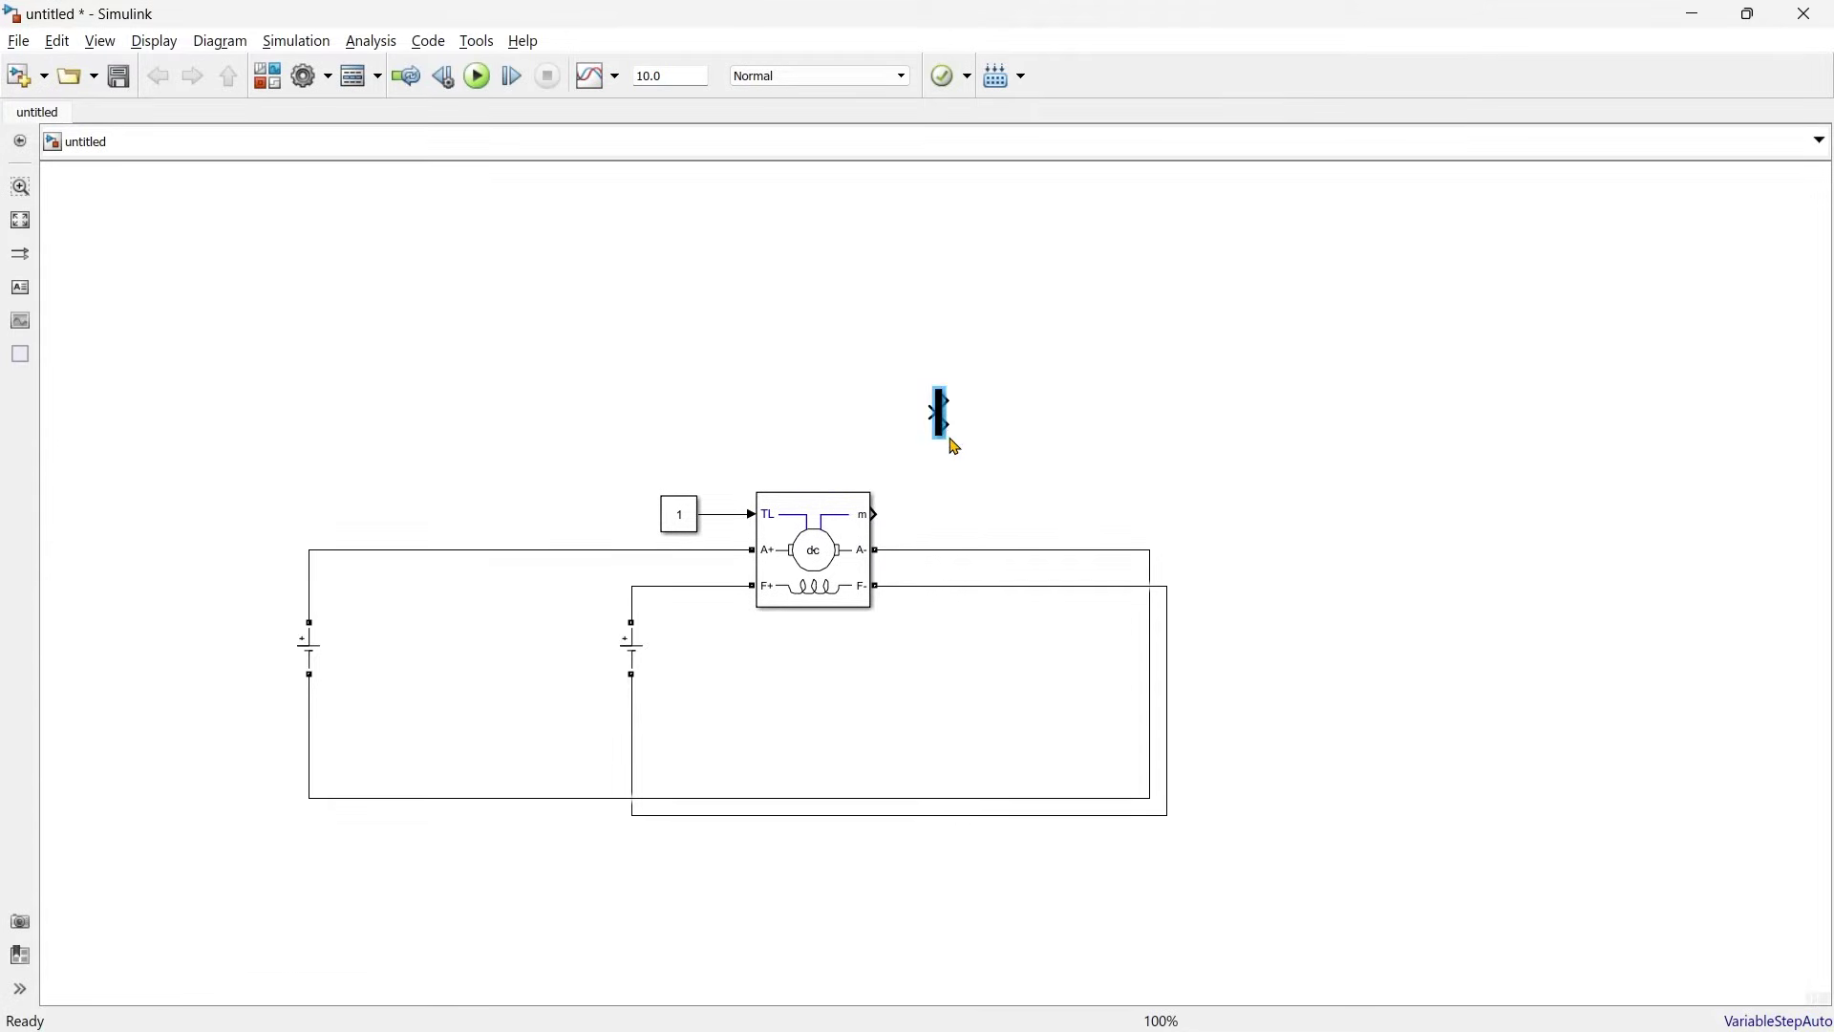
left_click_drag(877, 514, 930, 413)
- Set the Demux block's number of outputs to 4 and stretch the block taller to space out its ports
double_click(942, 413)
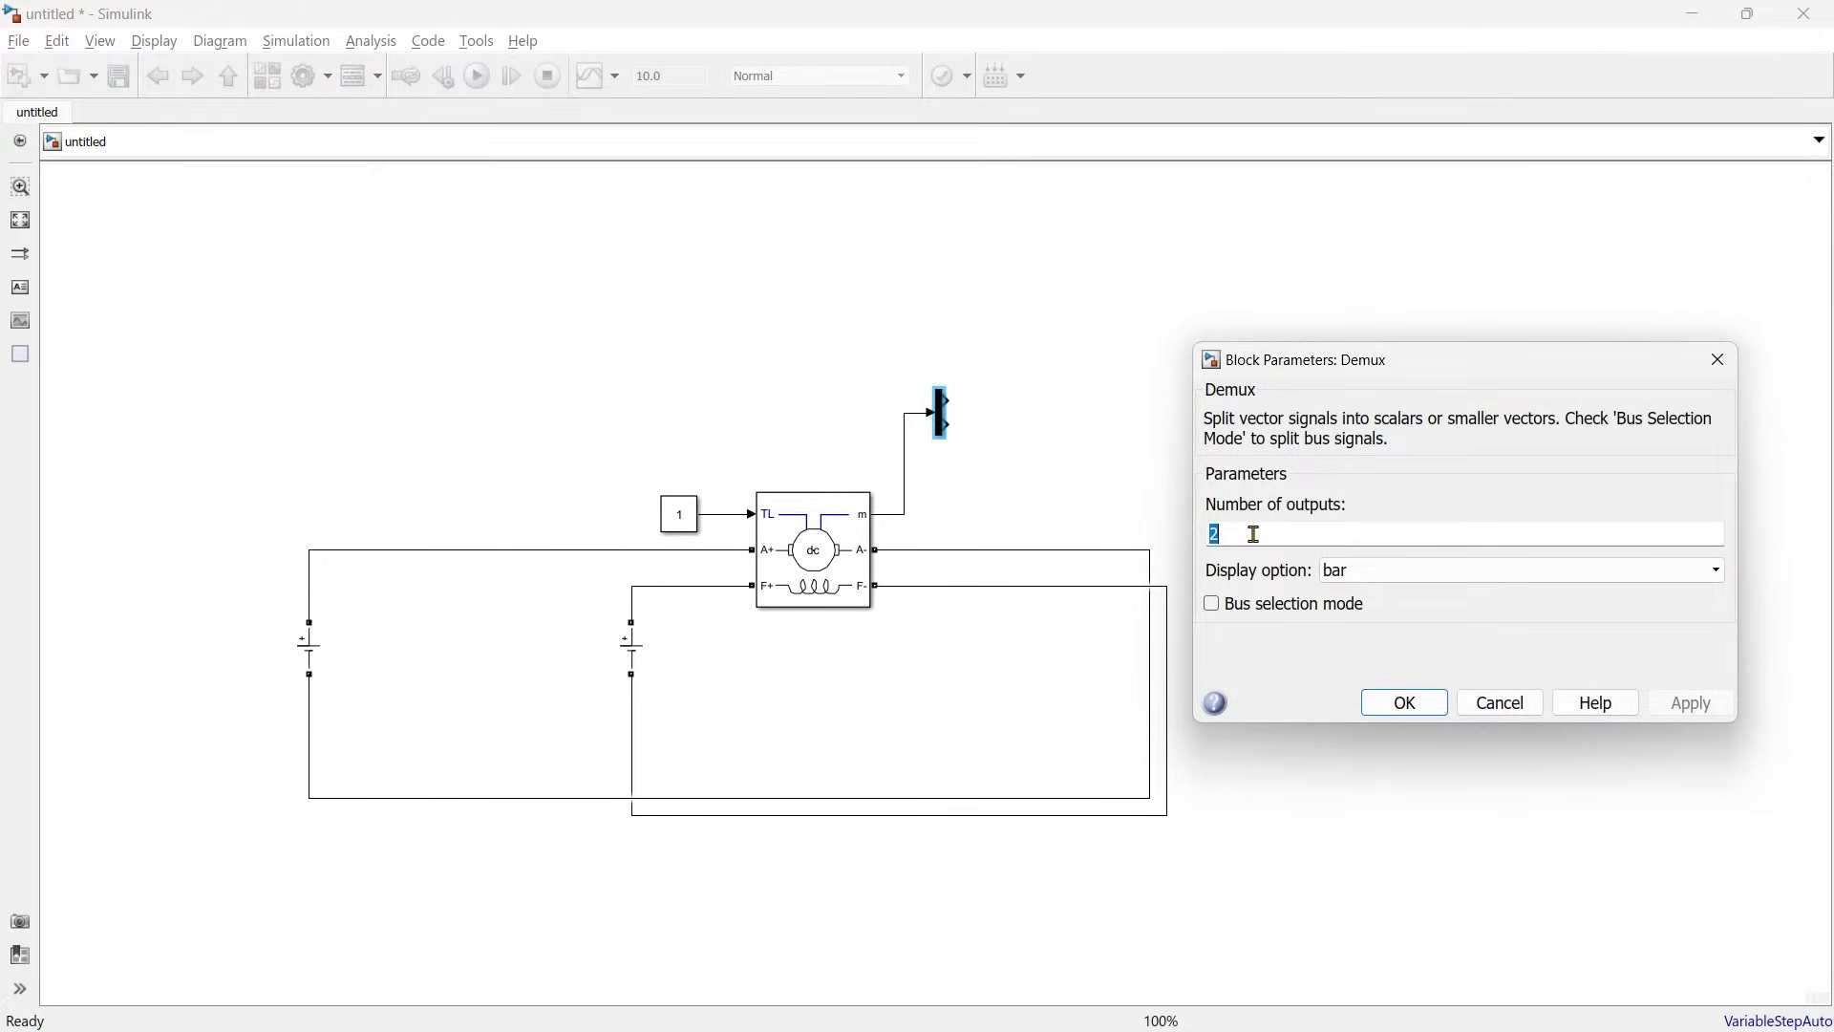
type("4")
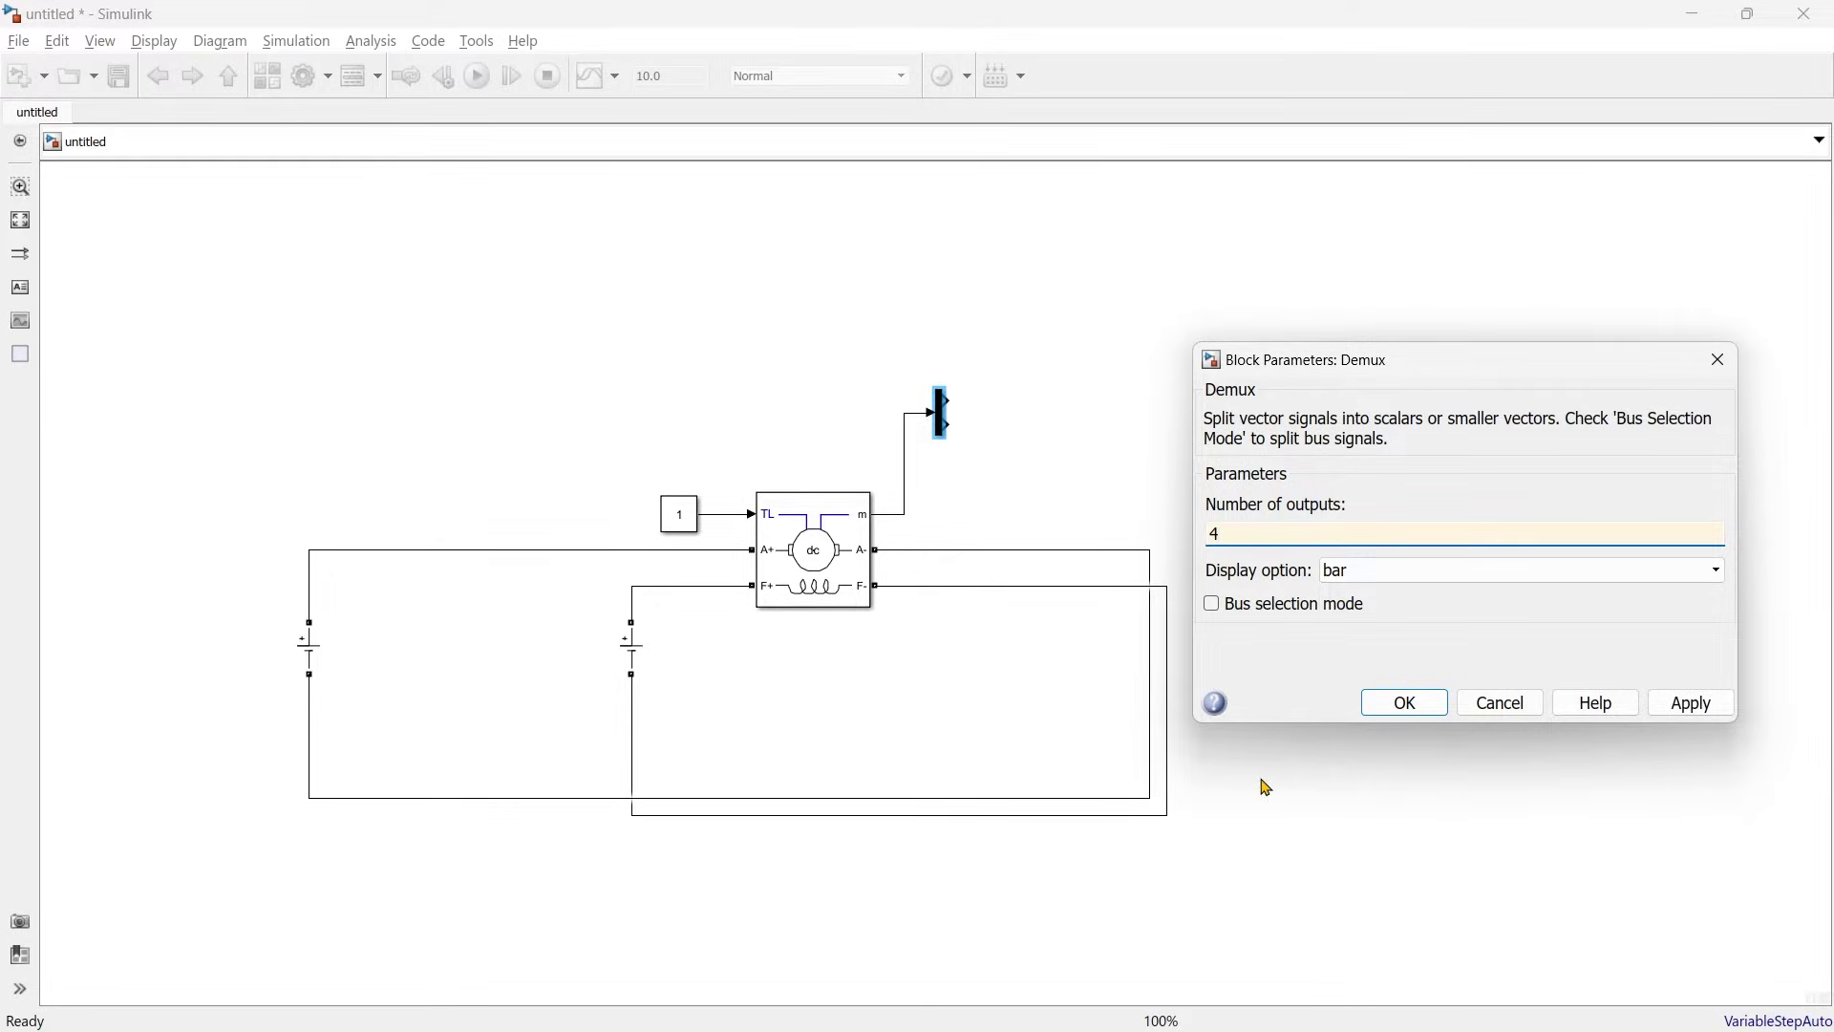
left_click(1397, 703)
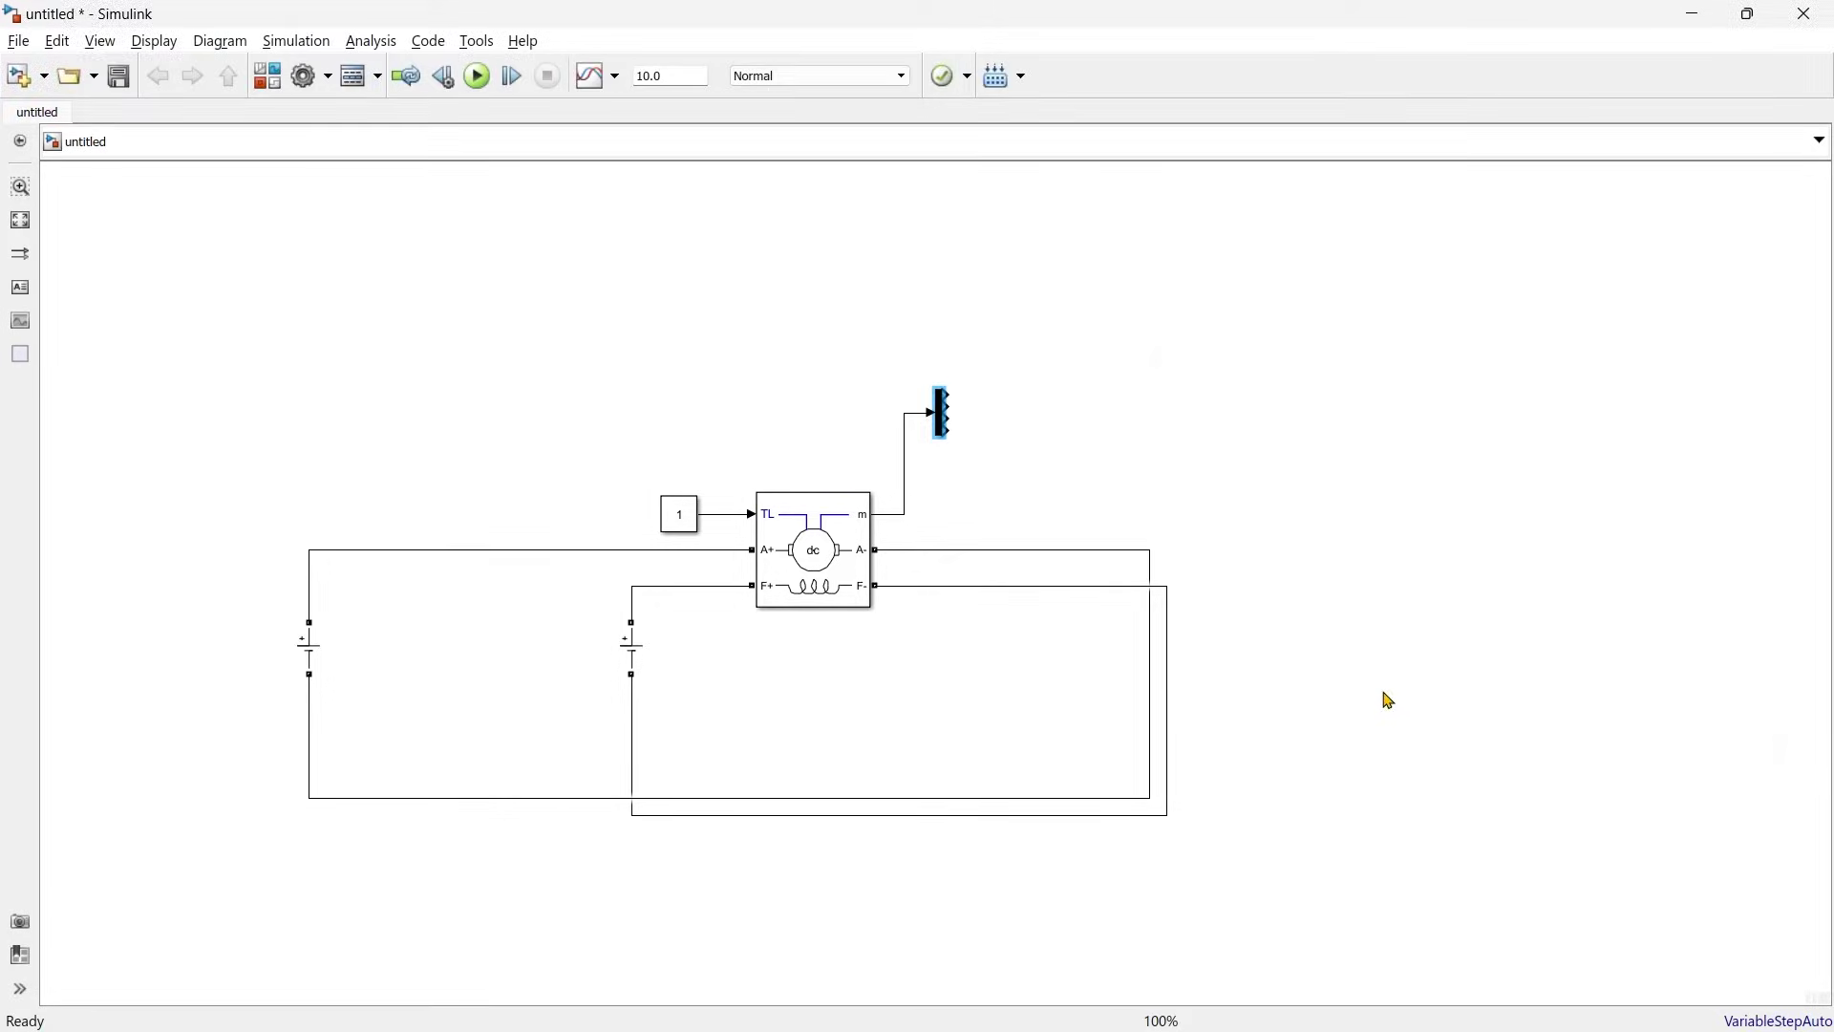
mouse_move(949, 435)
left_mouse_down()
mouse_move(966, 463)
mouse_move(950, 479)
mouse_move(941, 461)
left_mouse_up()
- Add a Scope block beside the Demux, enlarge it, and connect all four Demux outputs to separate Scope inputs
left_click(1089, 418)
double_click(1091, 421)
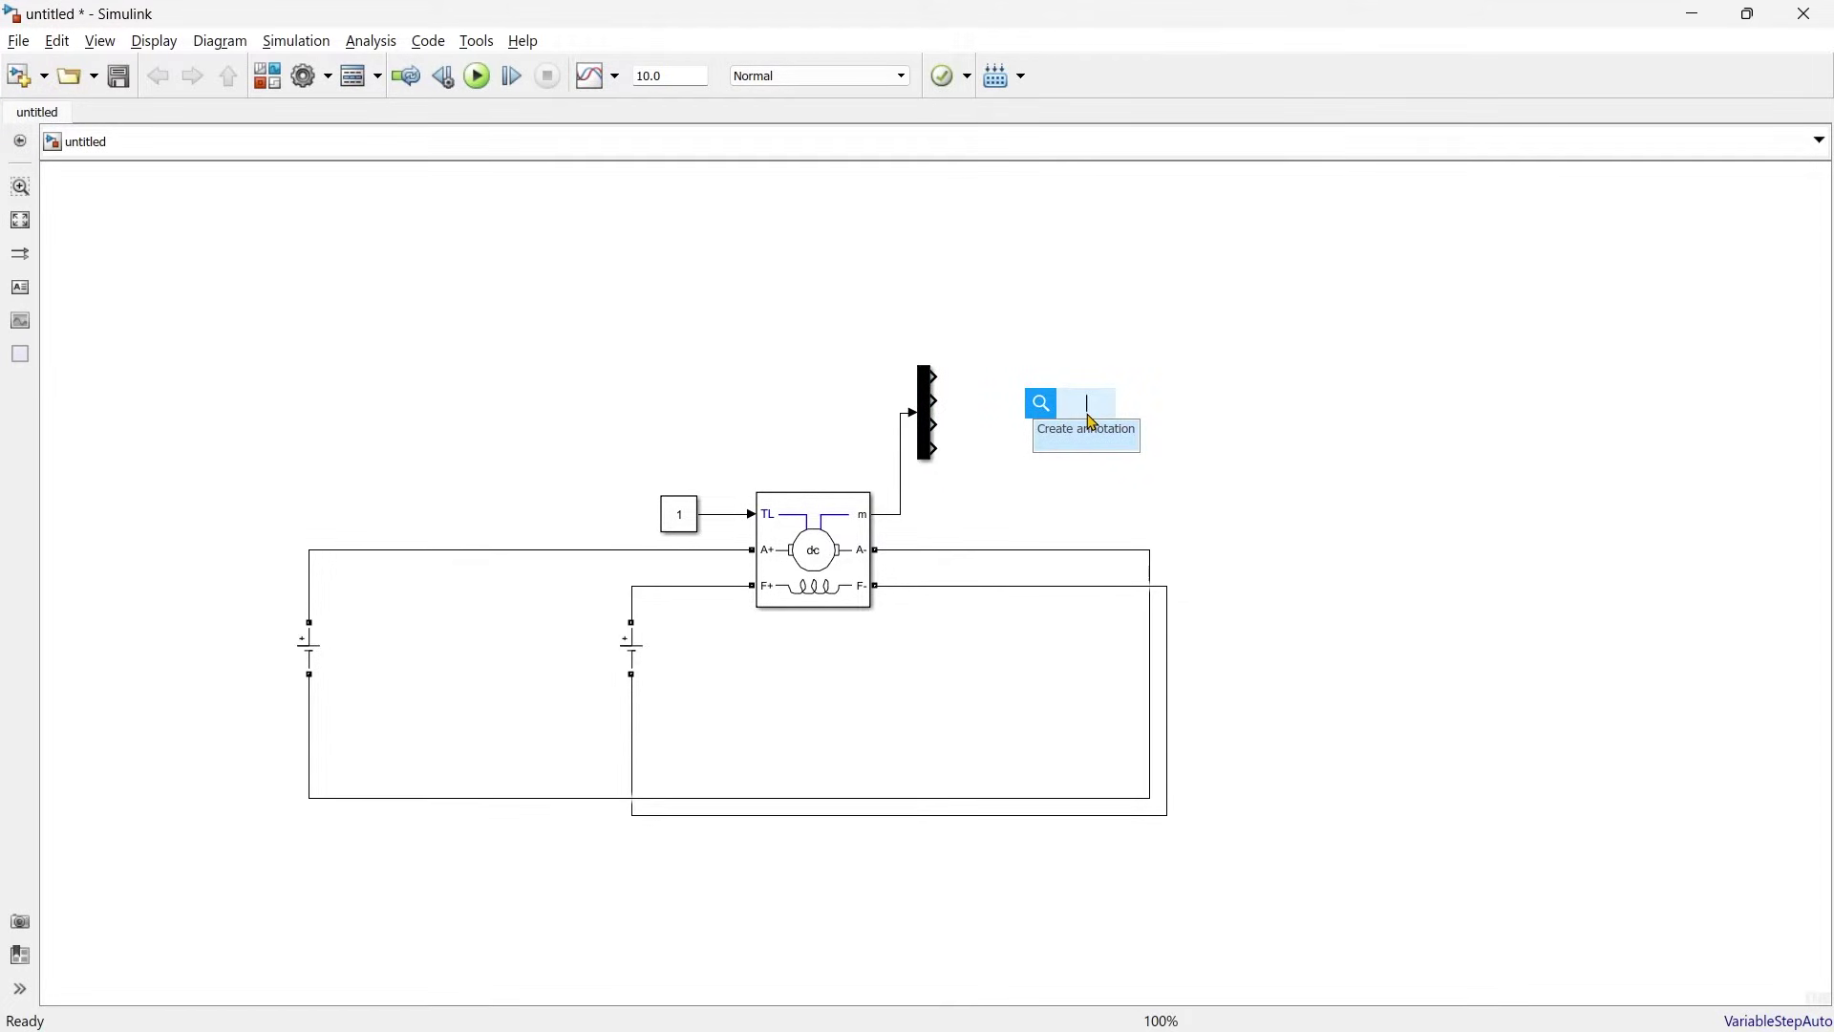
type("scope")
key("Return")
left_click_drag(1105, 422, 1143, 460)
left_click_drag(935, 376, 1063, 412)
left_click(926, 442)
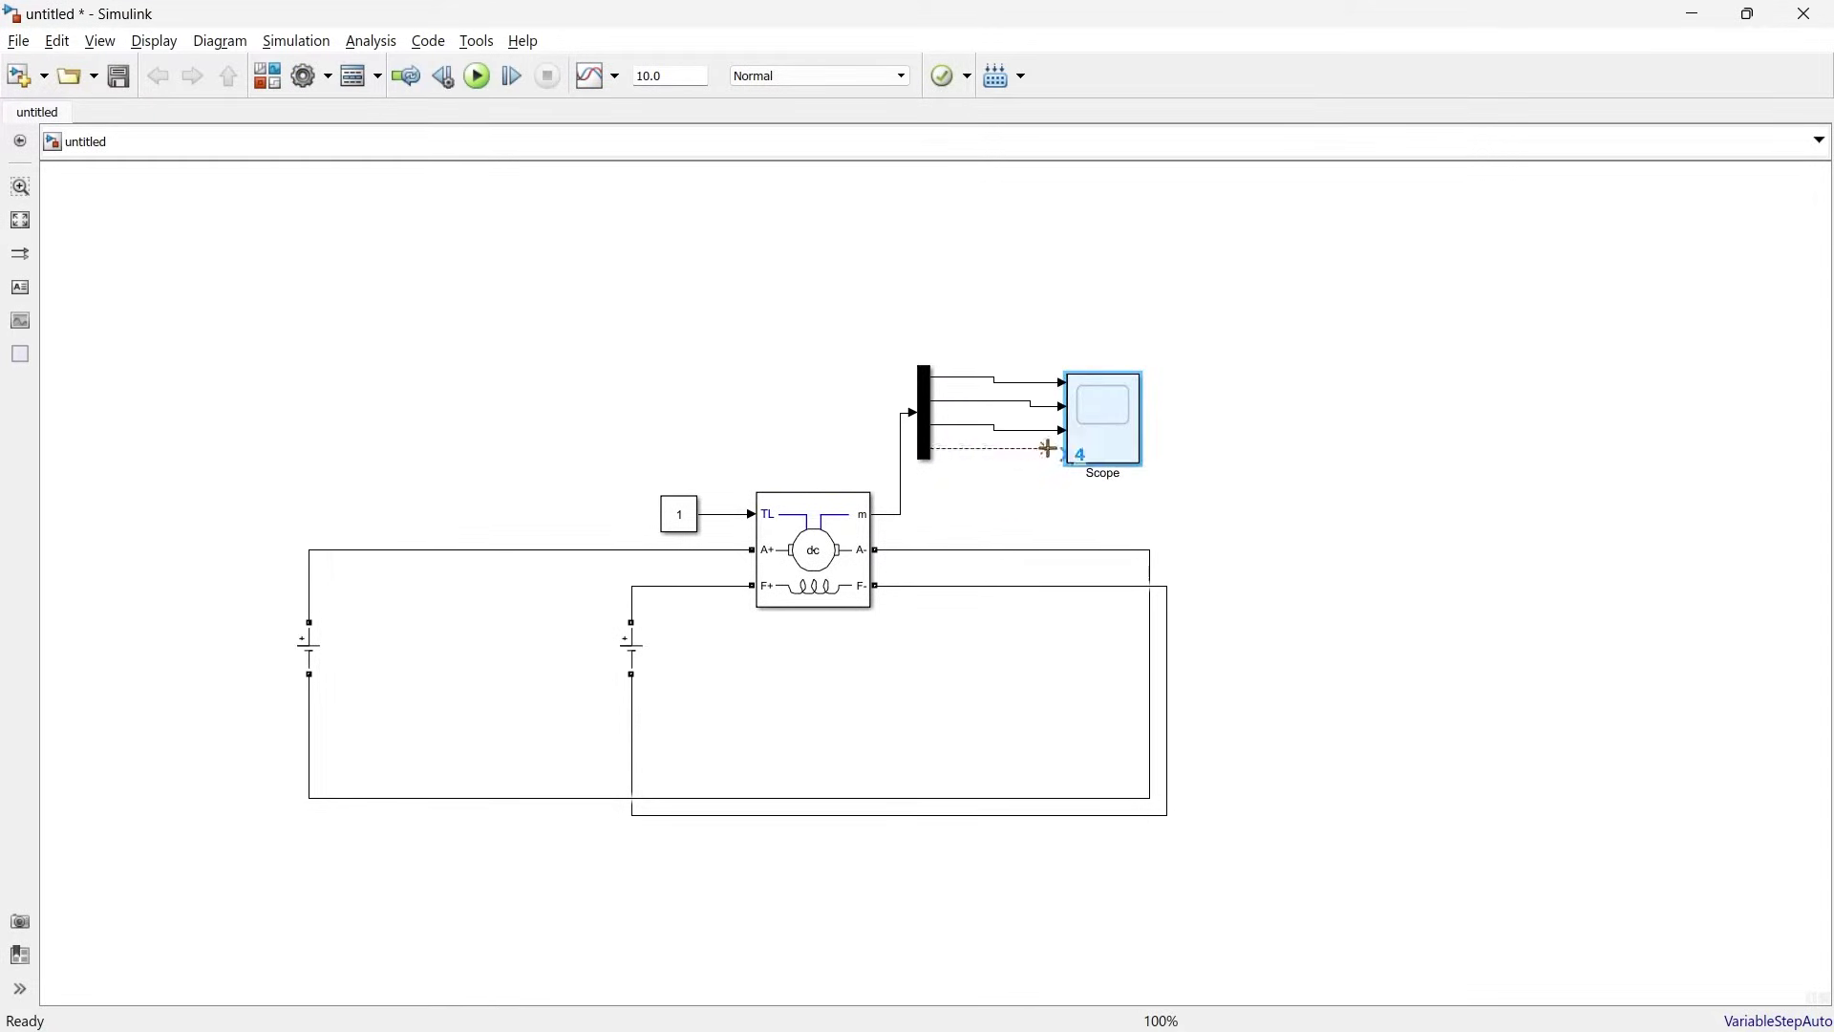
- Add a Gain block above the Demux-to-Scope lines and set its gain to 9.5492968
left_click(997, 314)
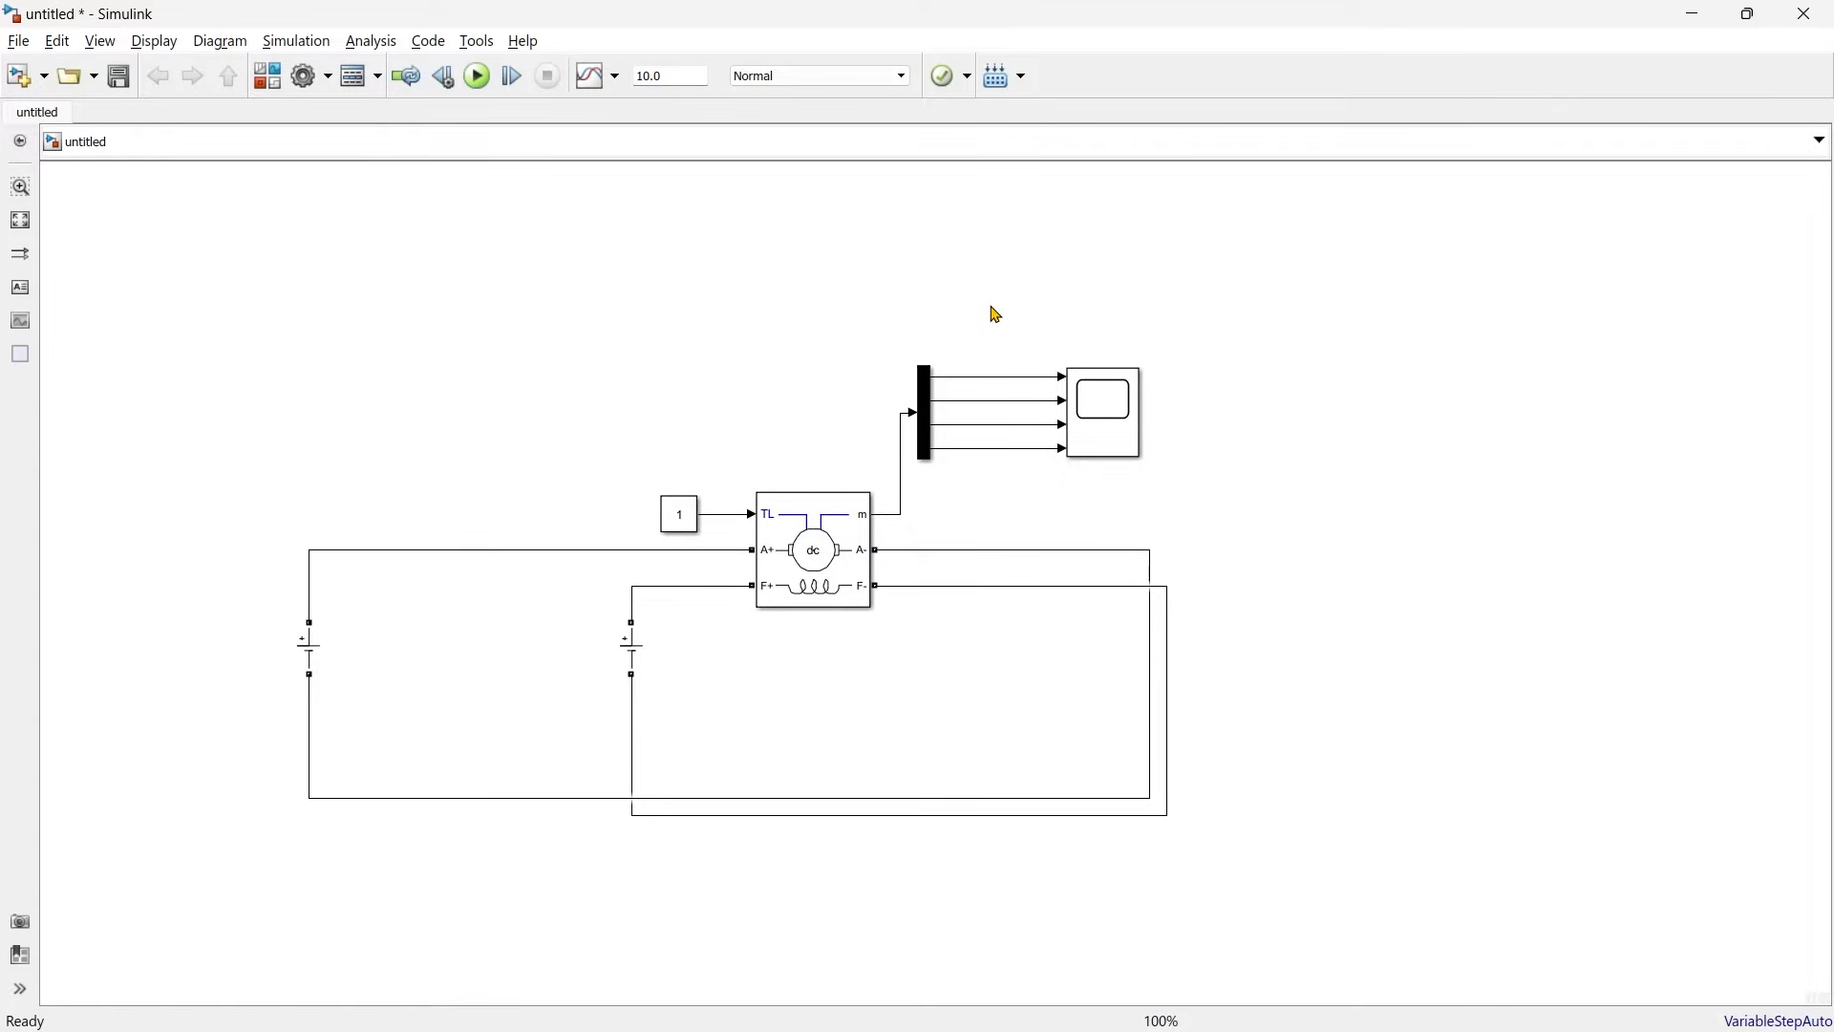
double_click(997, 315)
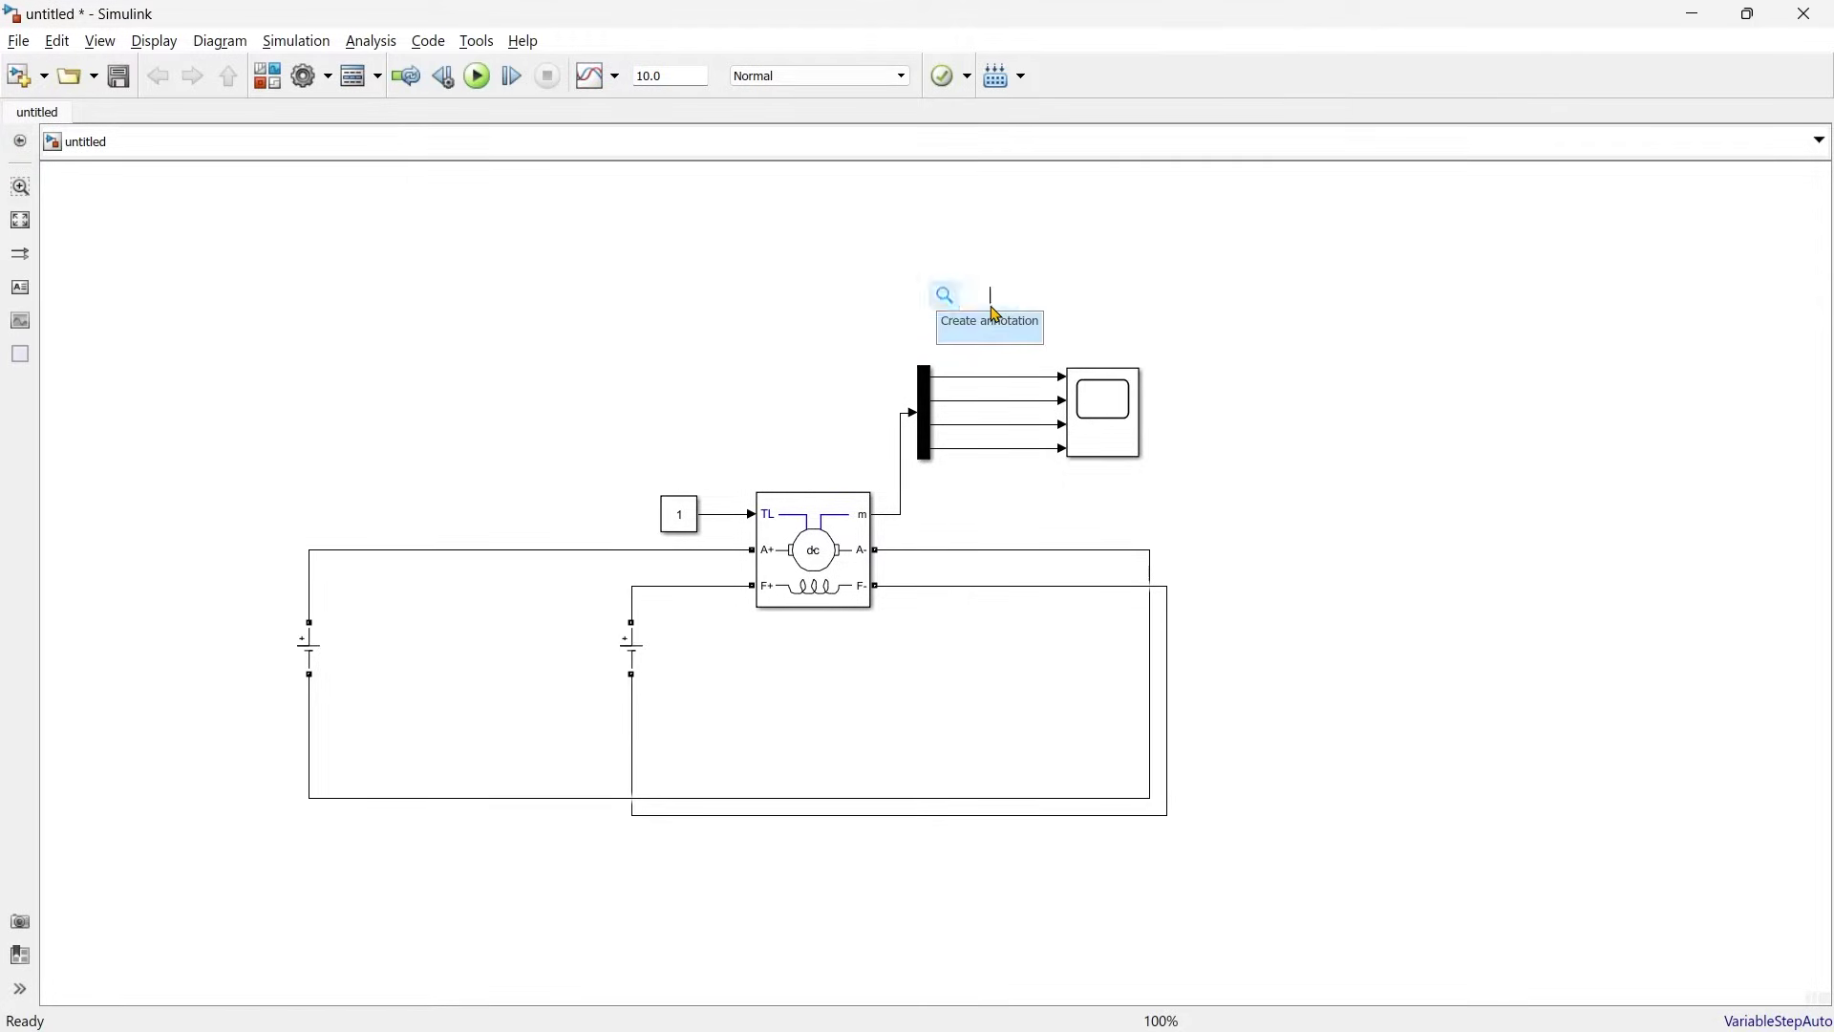
type("gain")
key("Return")
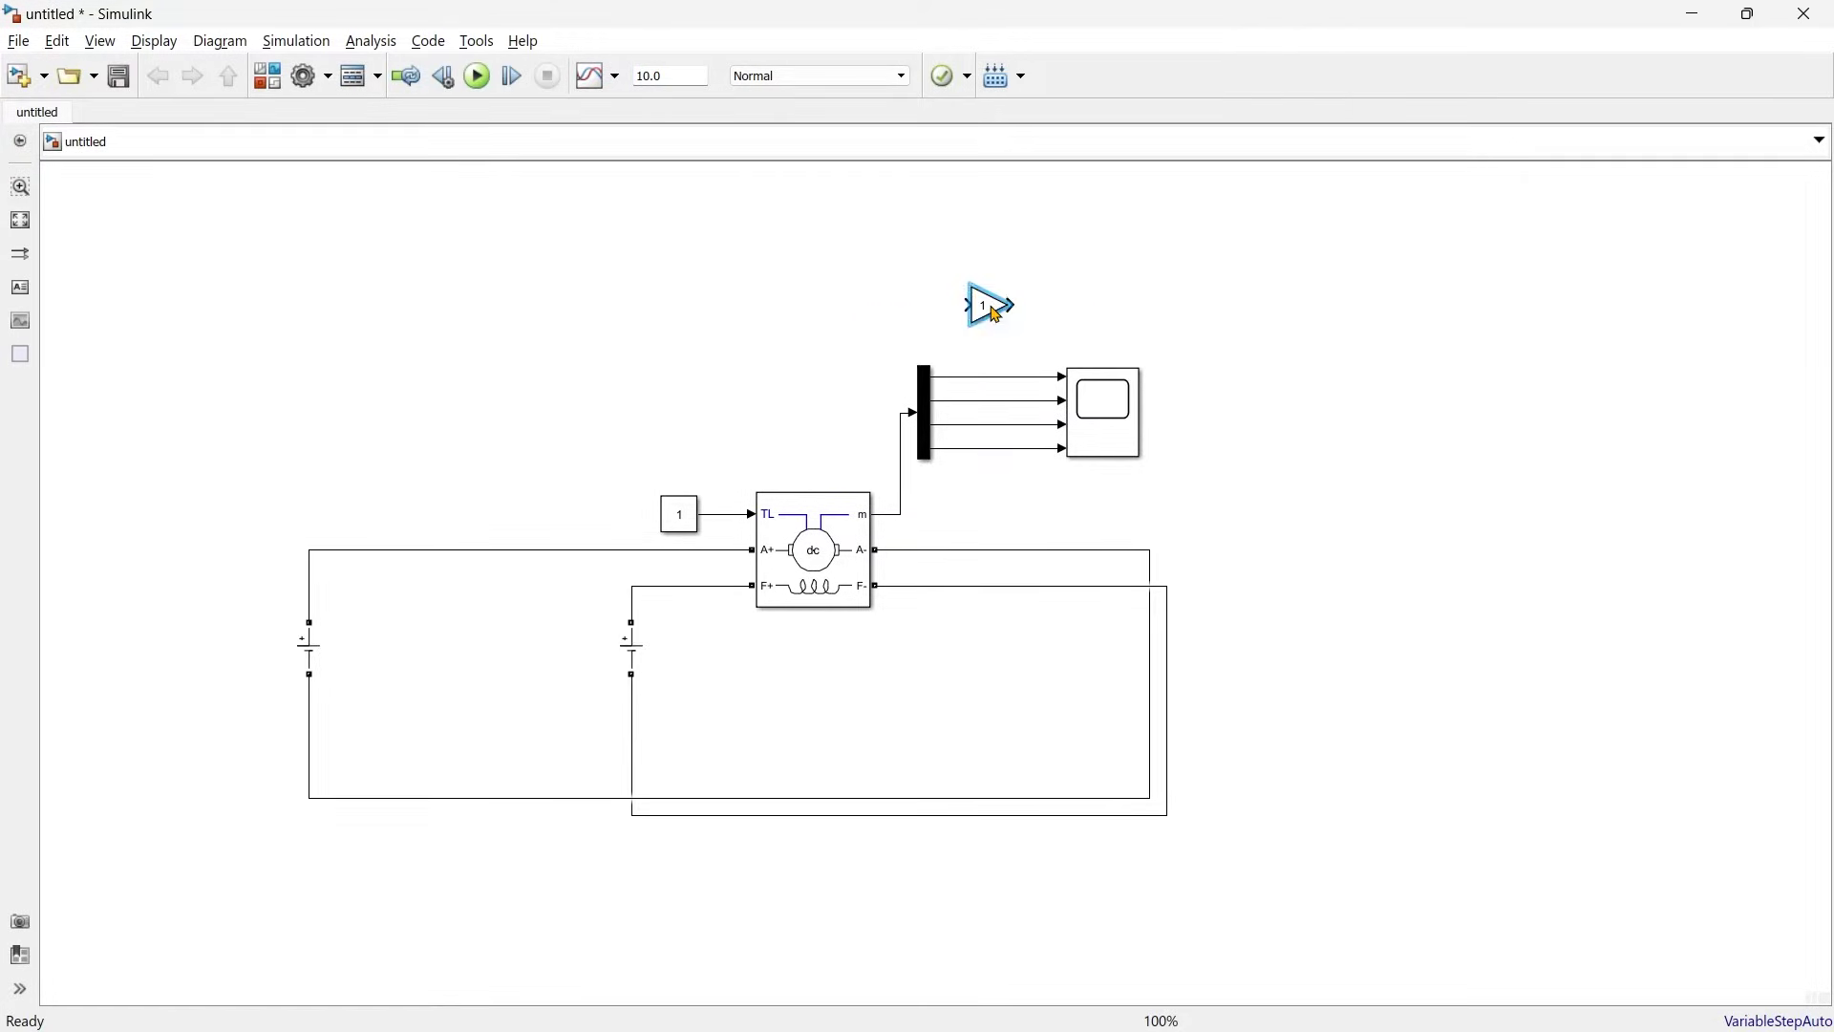
double_click(993, 308)
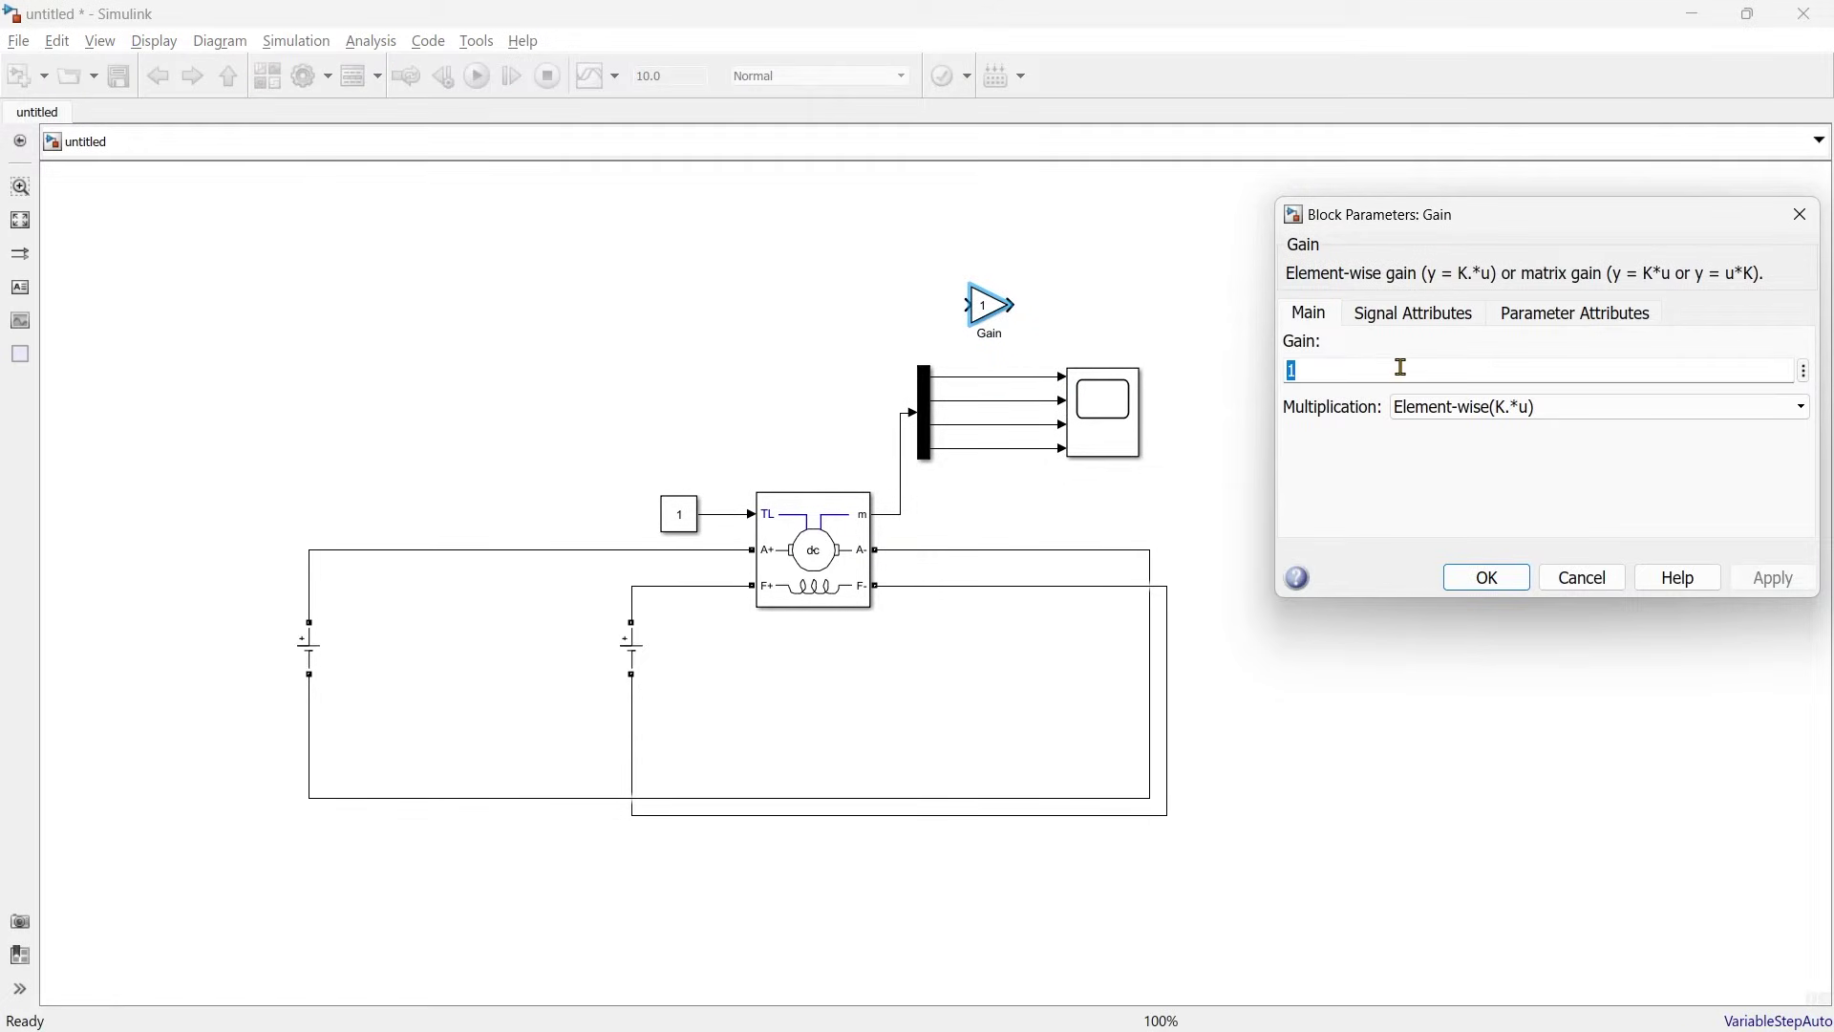
type("9.5492968")
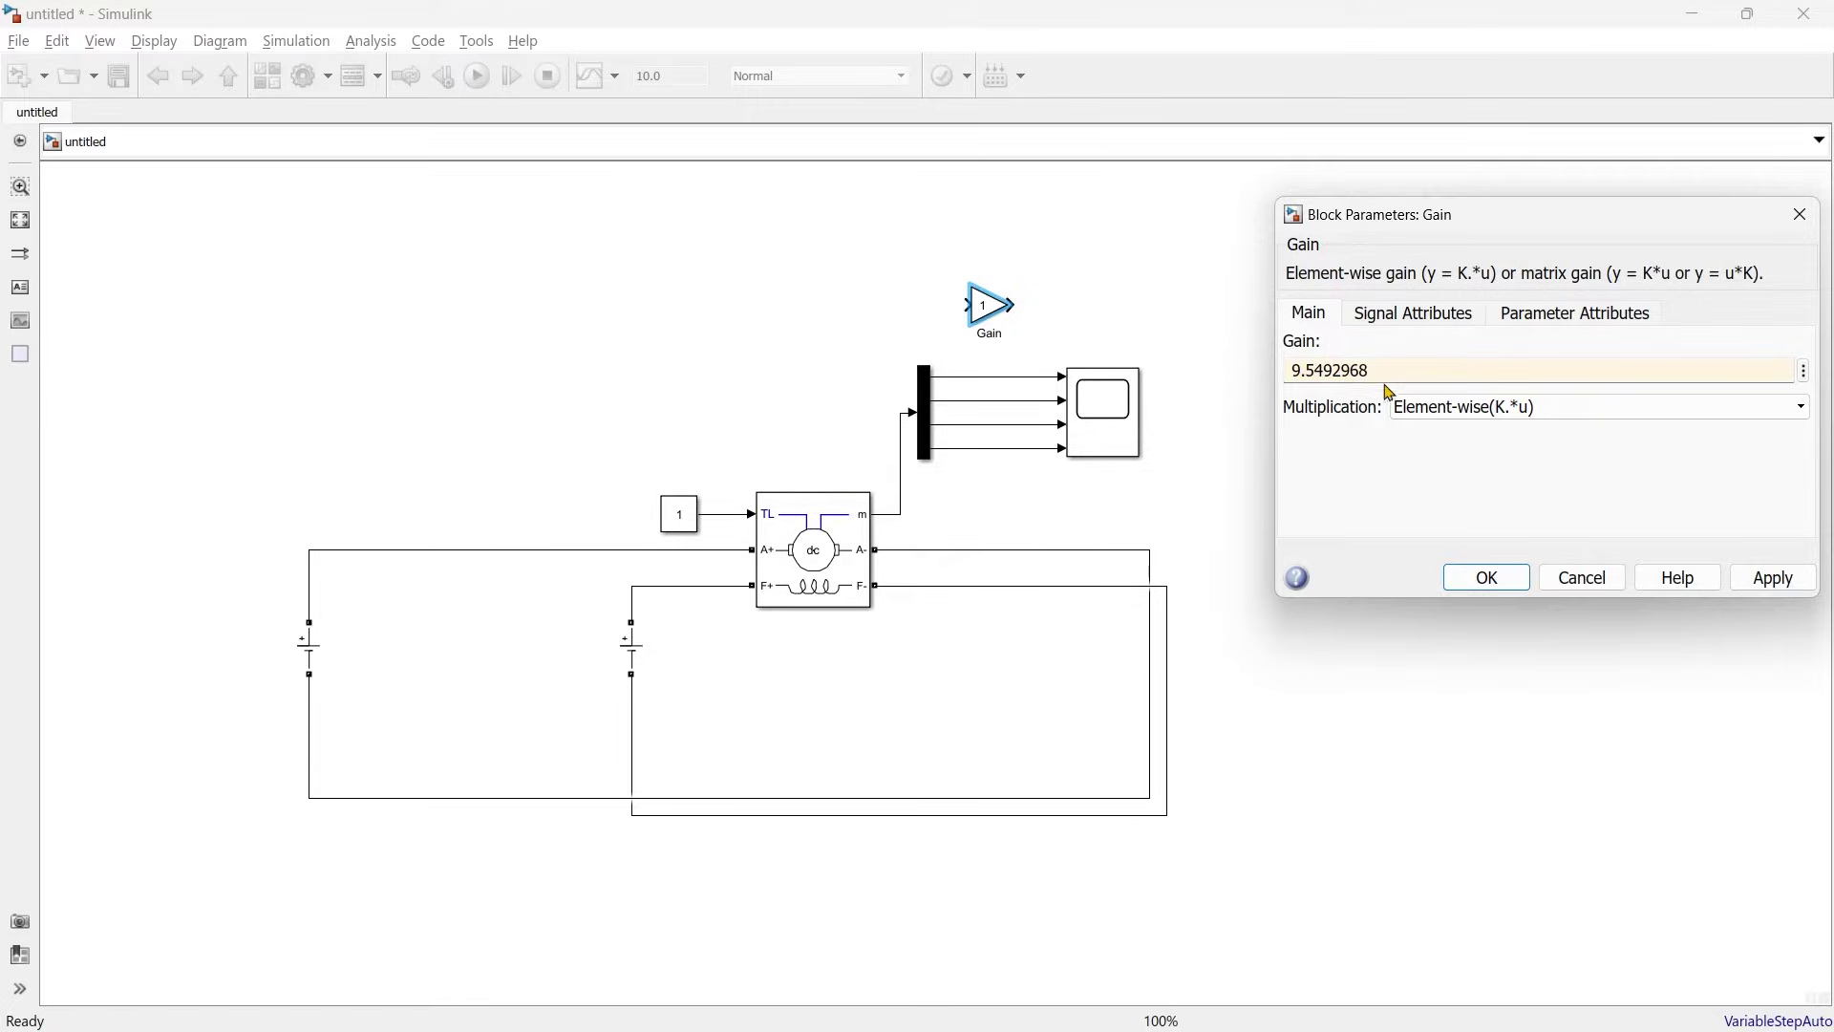
left_click(1490, 575)
- Insert the Gain block into the signal line between the first Demux output and the Scope
left_click_drag(985, 311, 985, 376)
left_click(1062, 304)
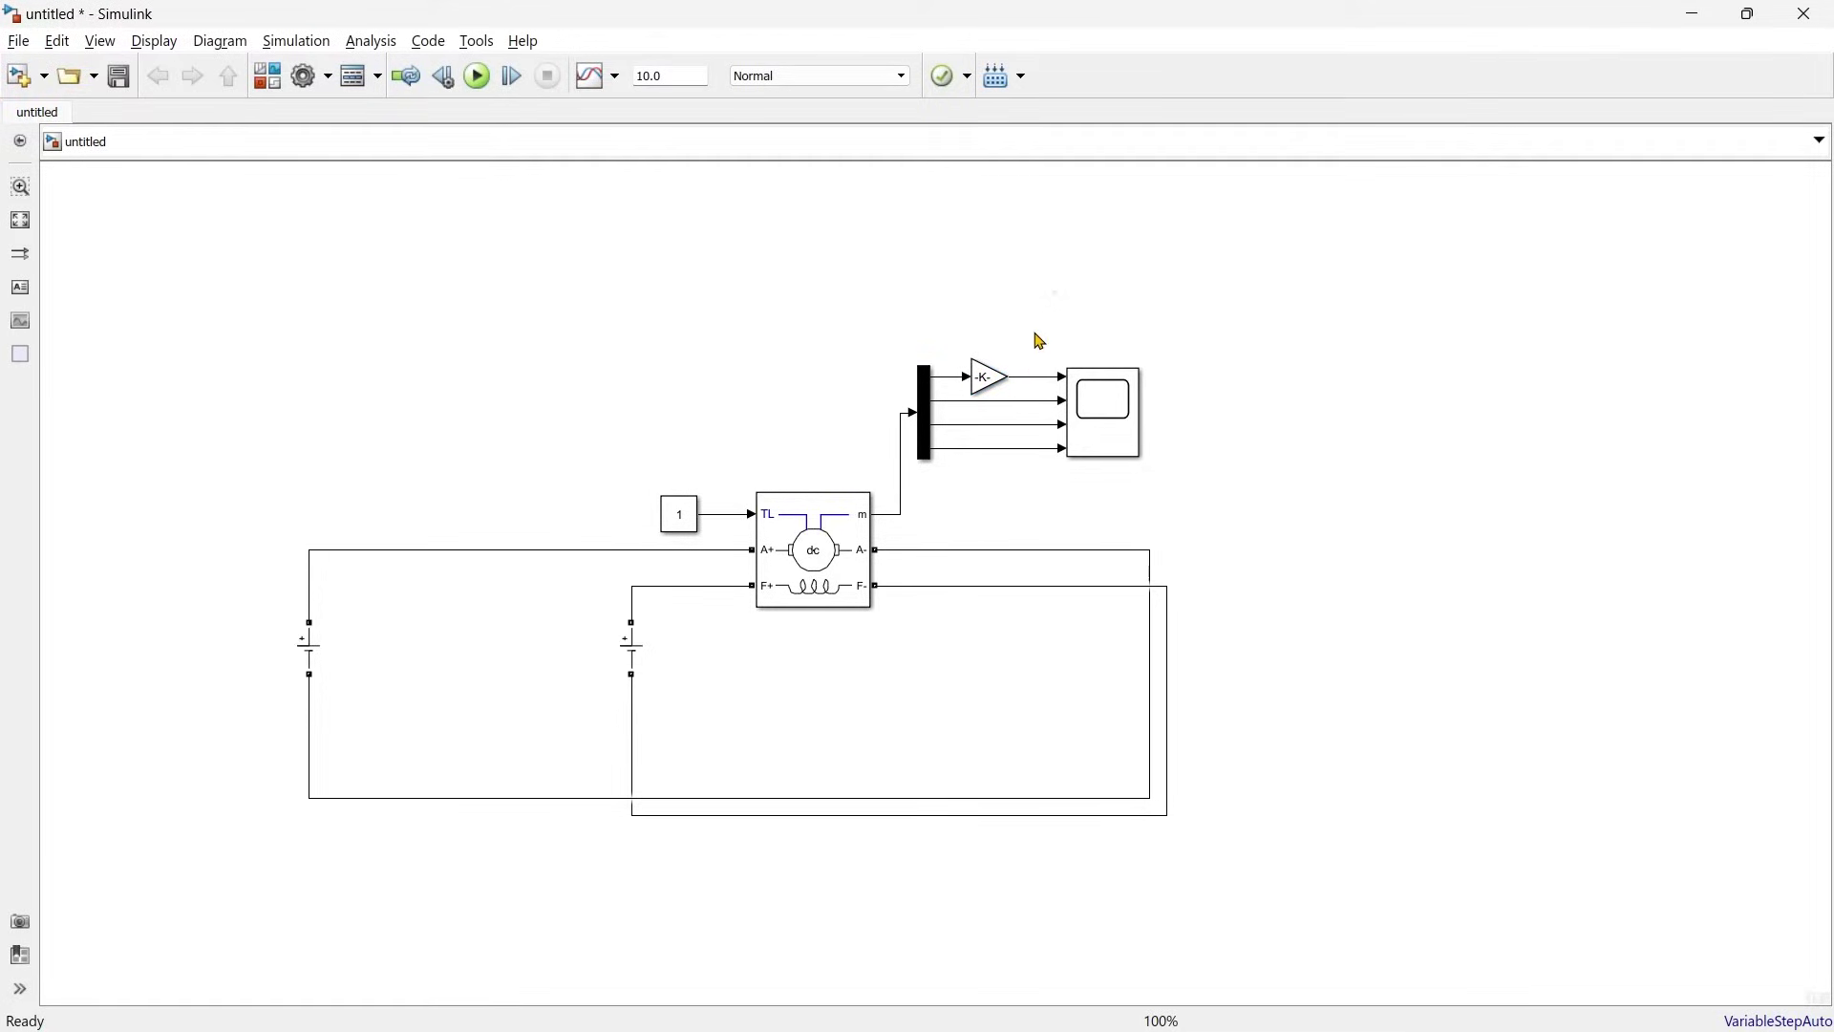
left_click(1038, 386)
- Configure the Scope layout as four stacked plots in one column, and close the Scope window
left_click(1122, 417)
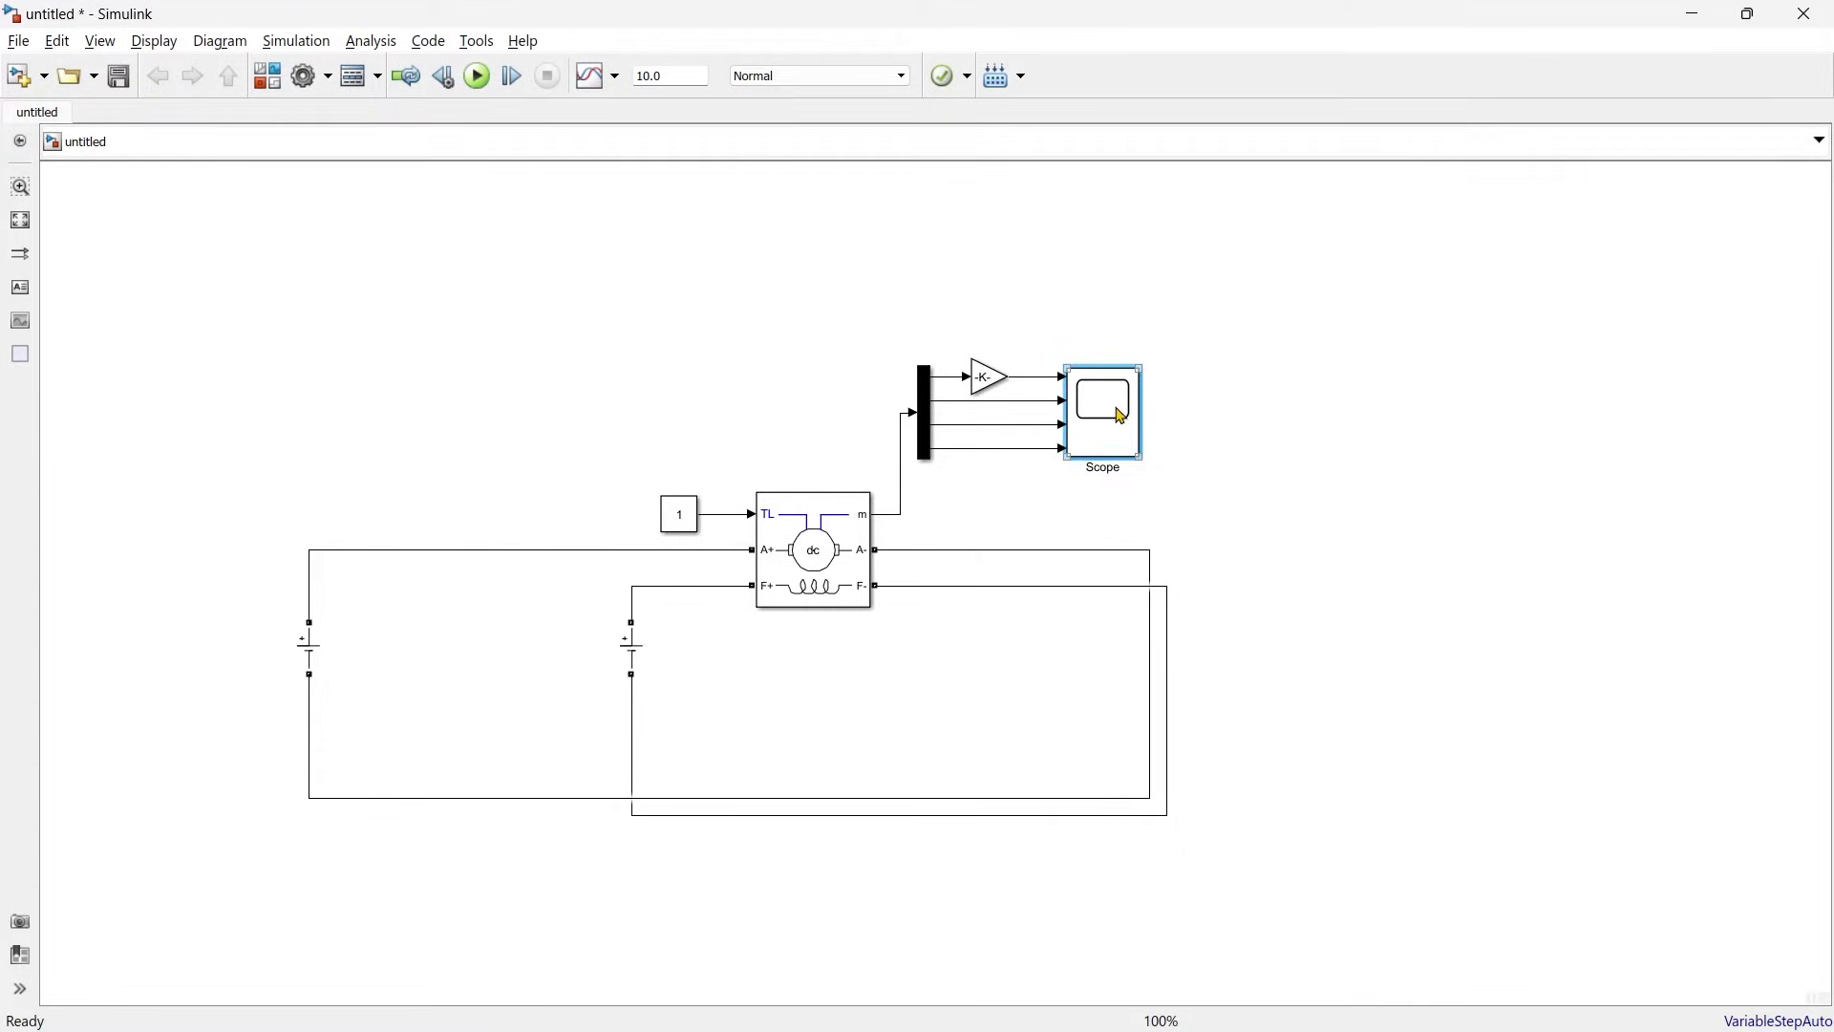
double_click(1108, 420)
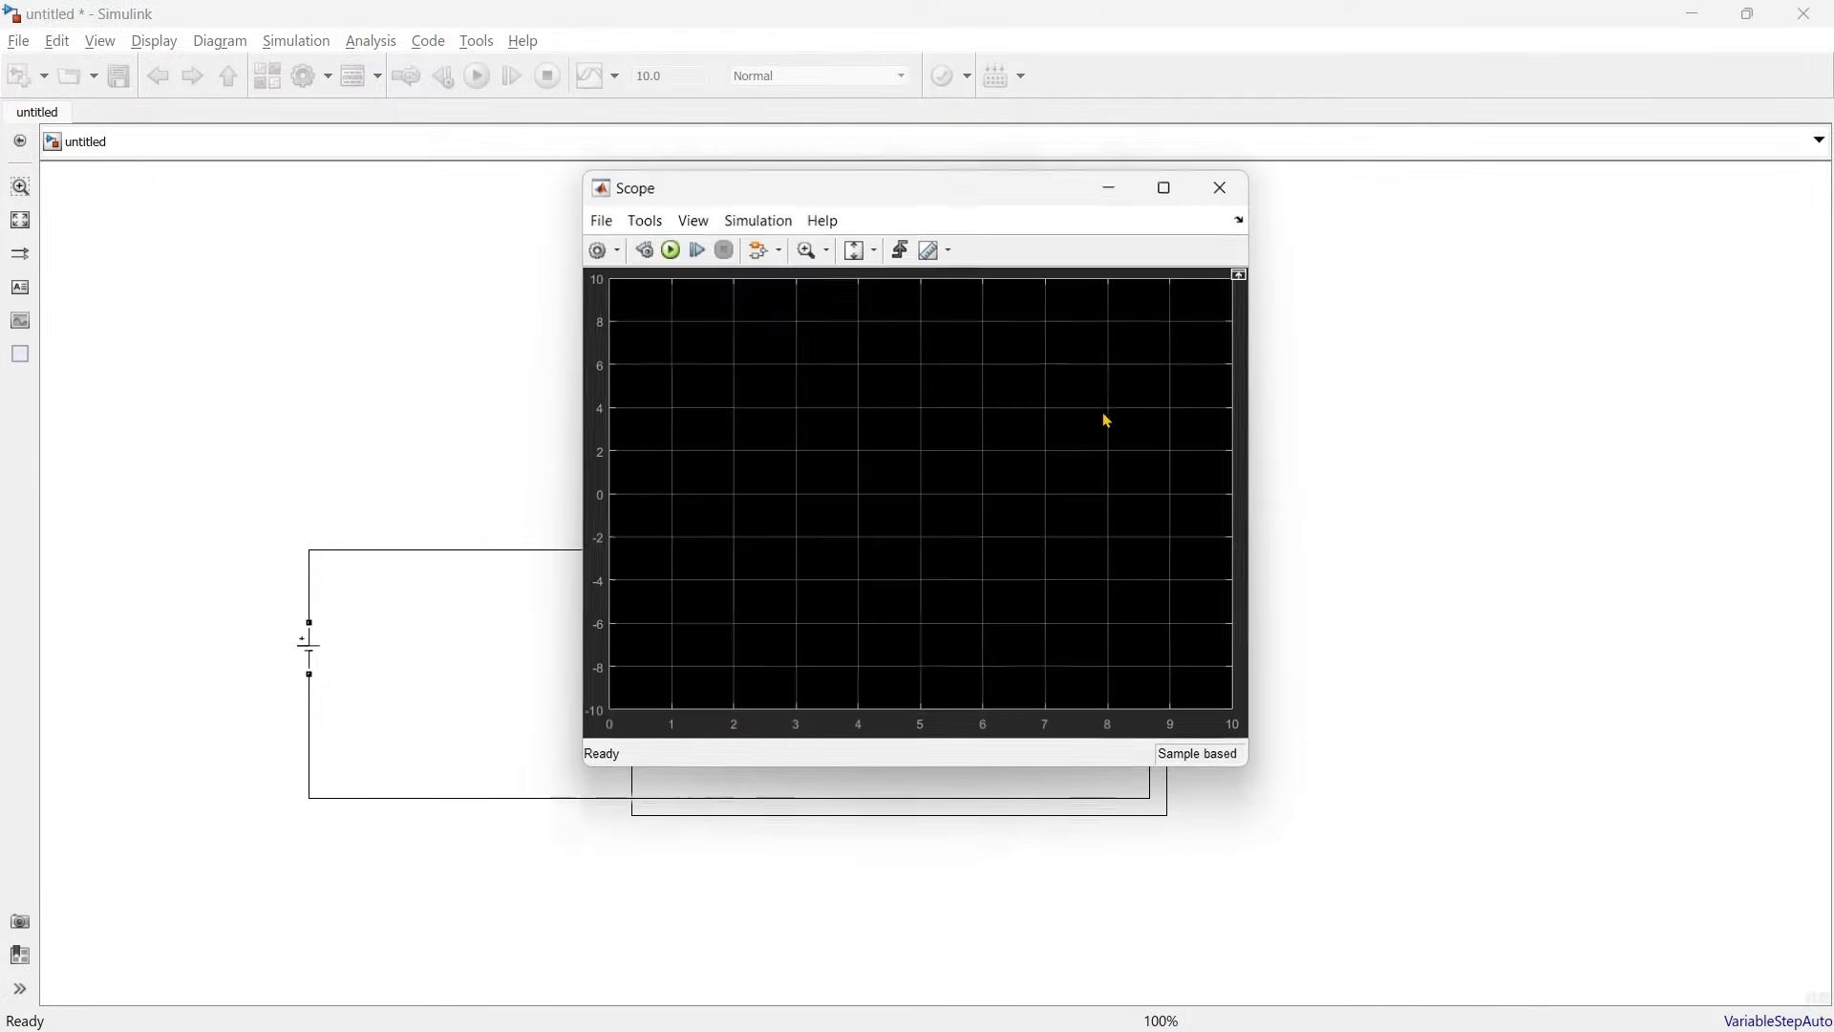
left_click(606, 254)
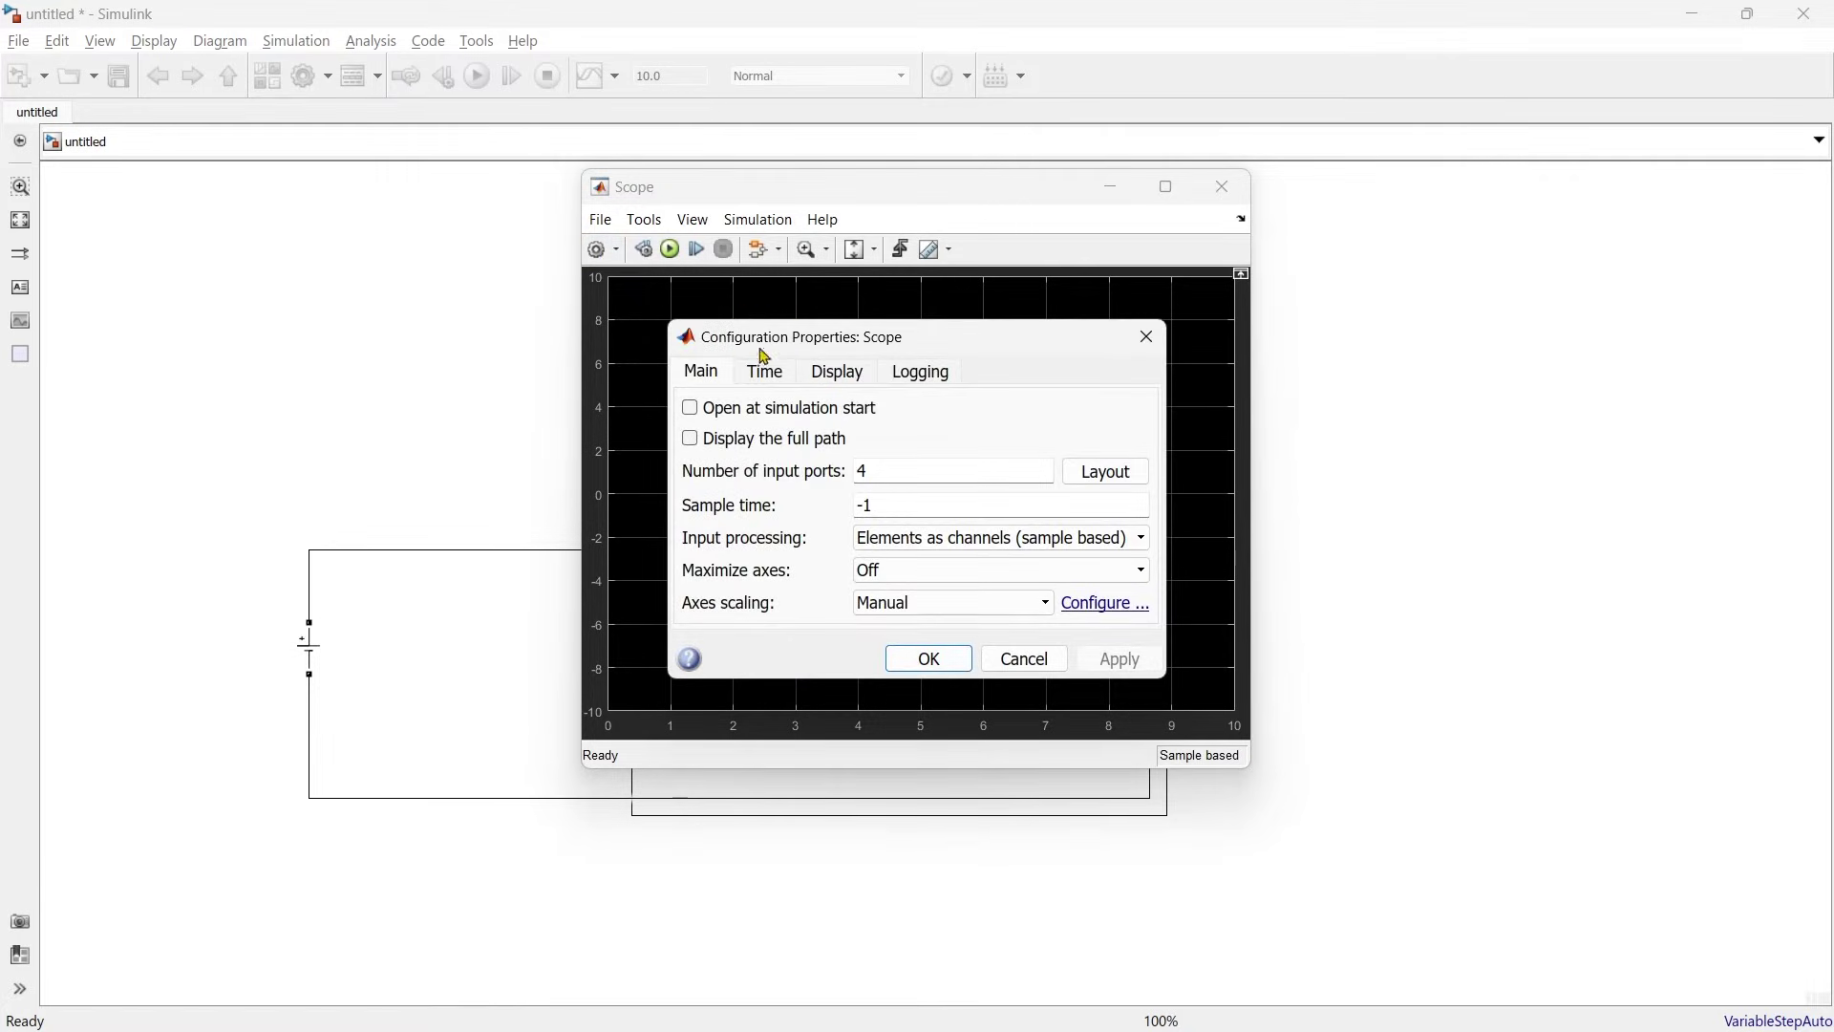
left_click(1116, 472)
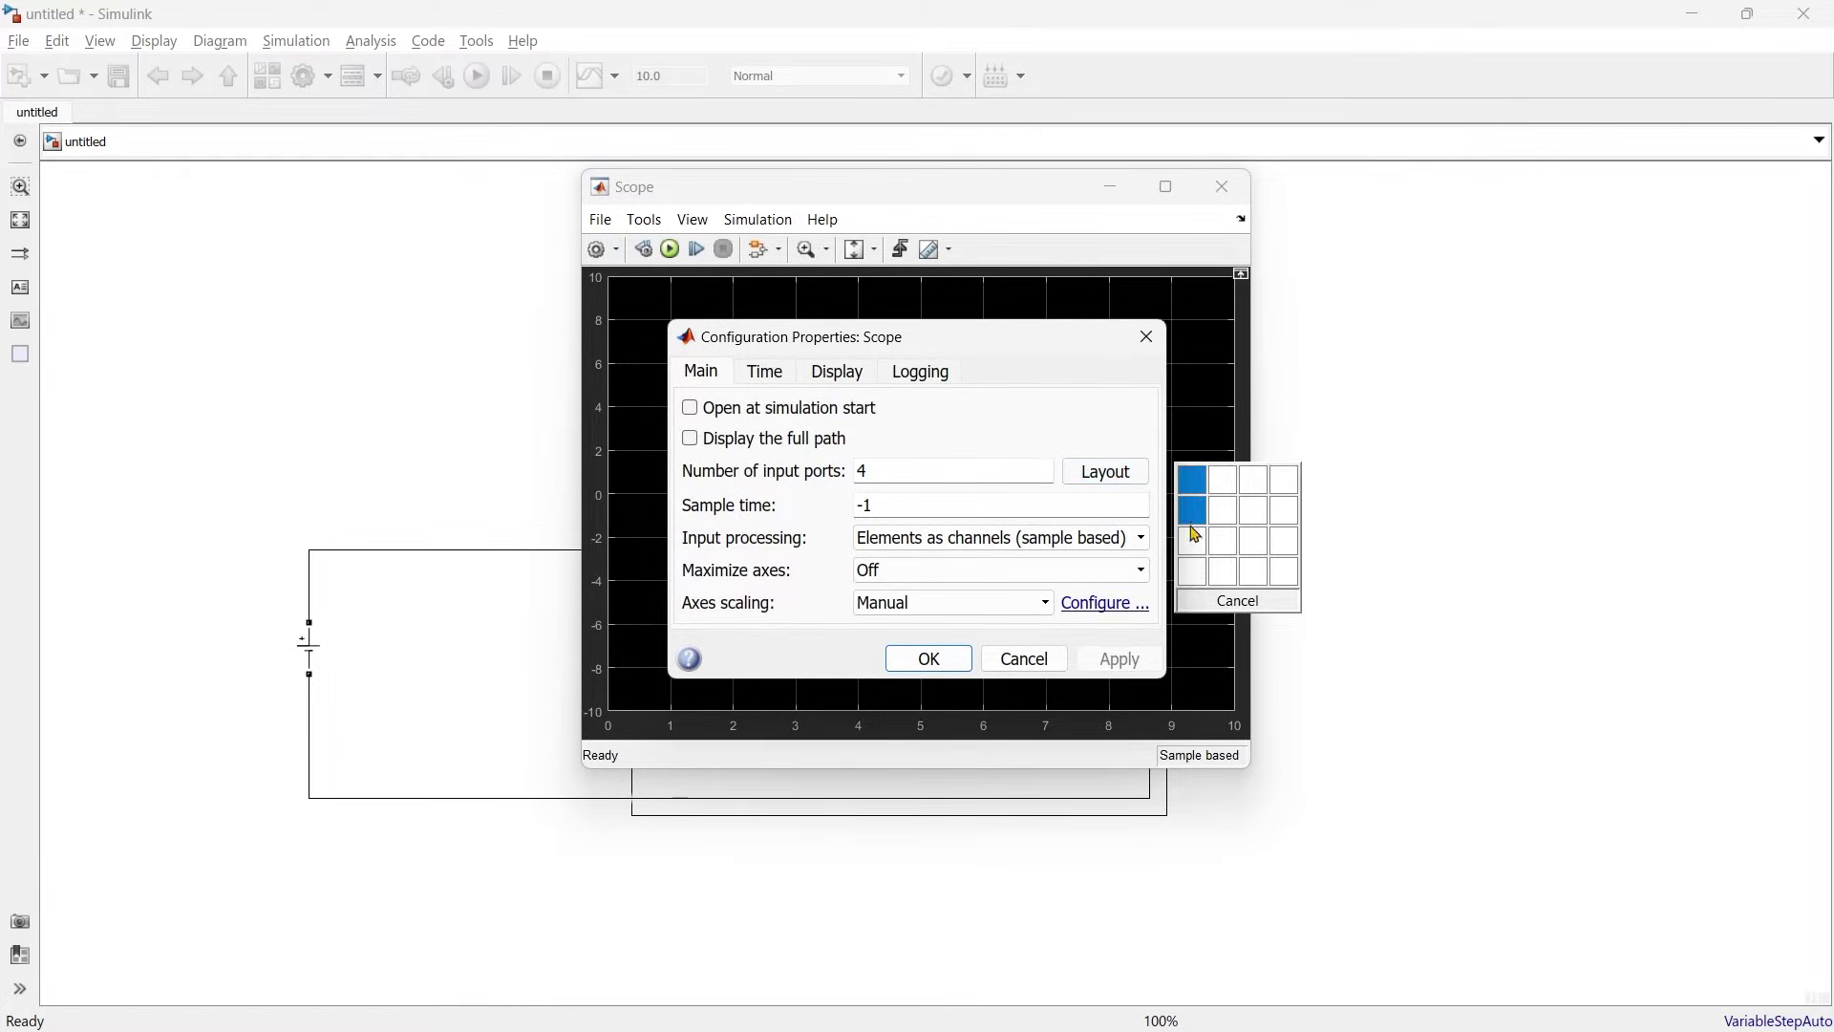
left_click(1192, 571)
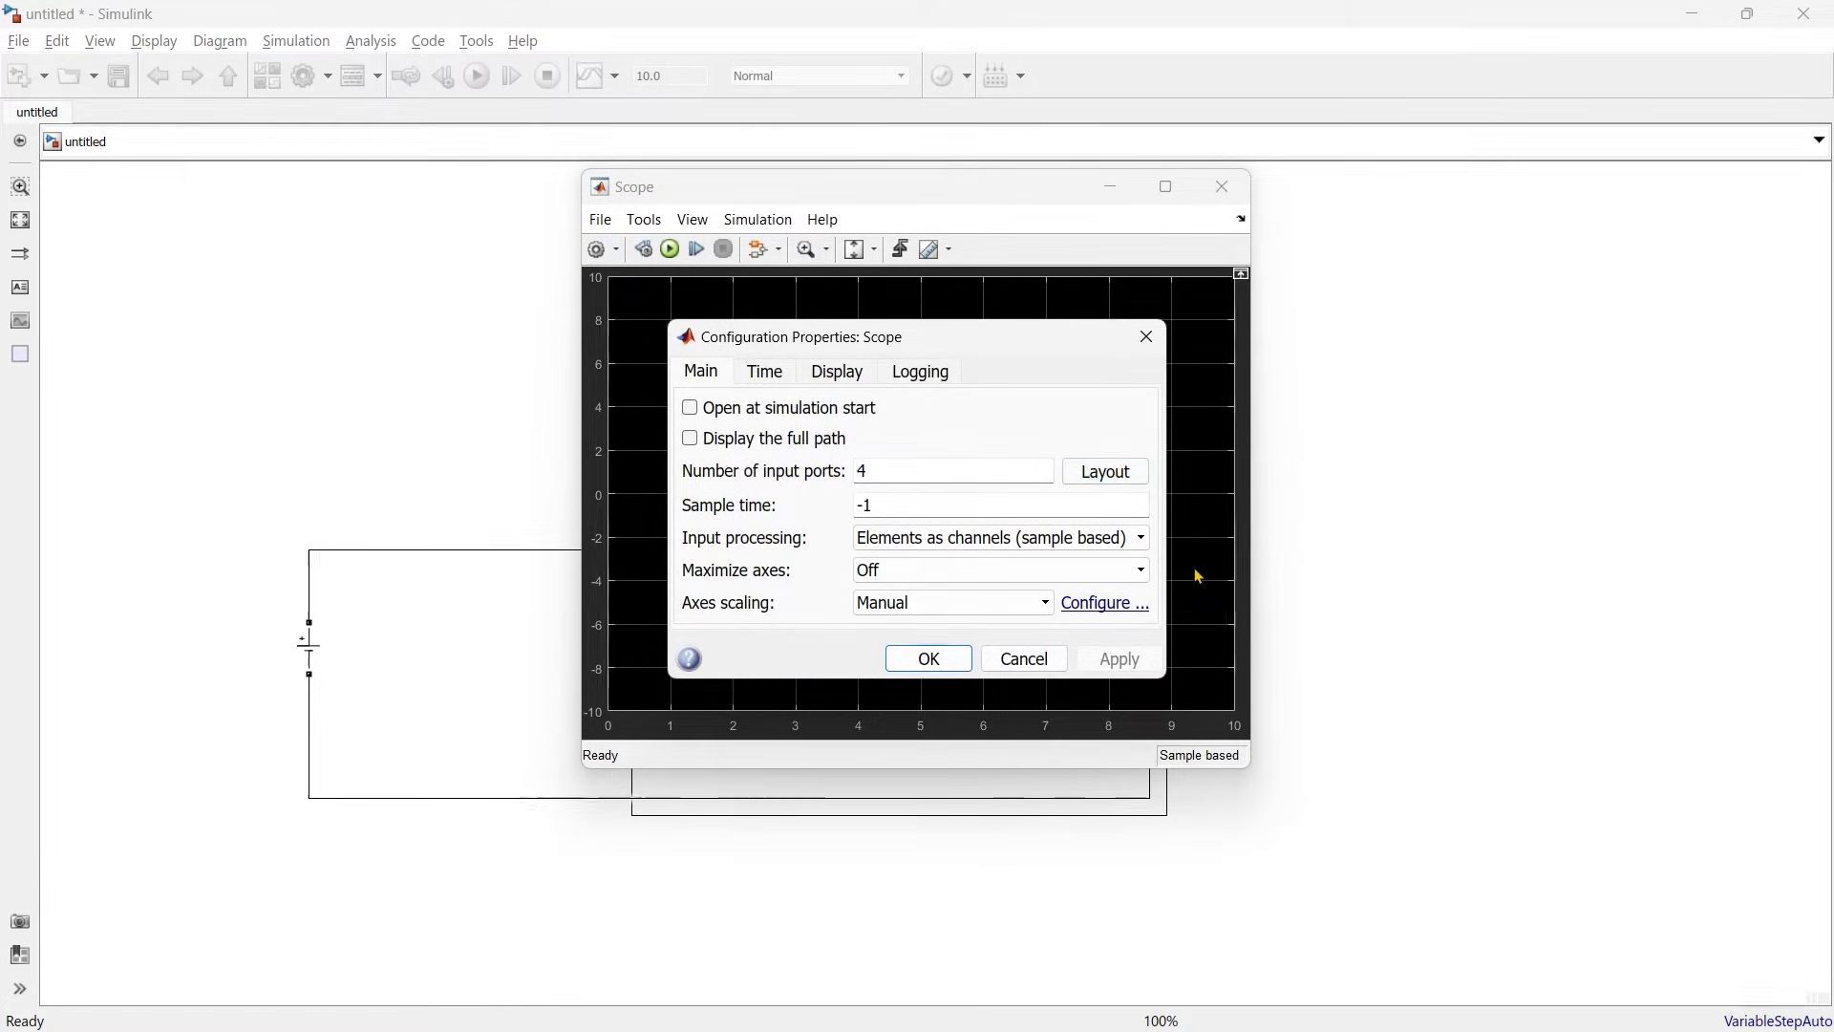
left_click(925, 658)
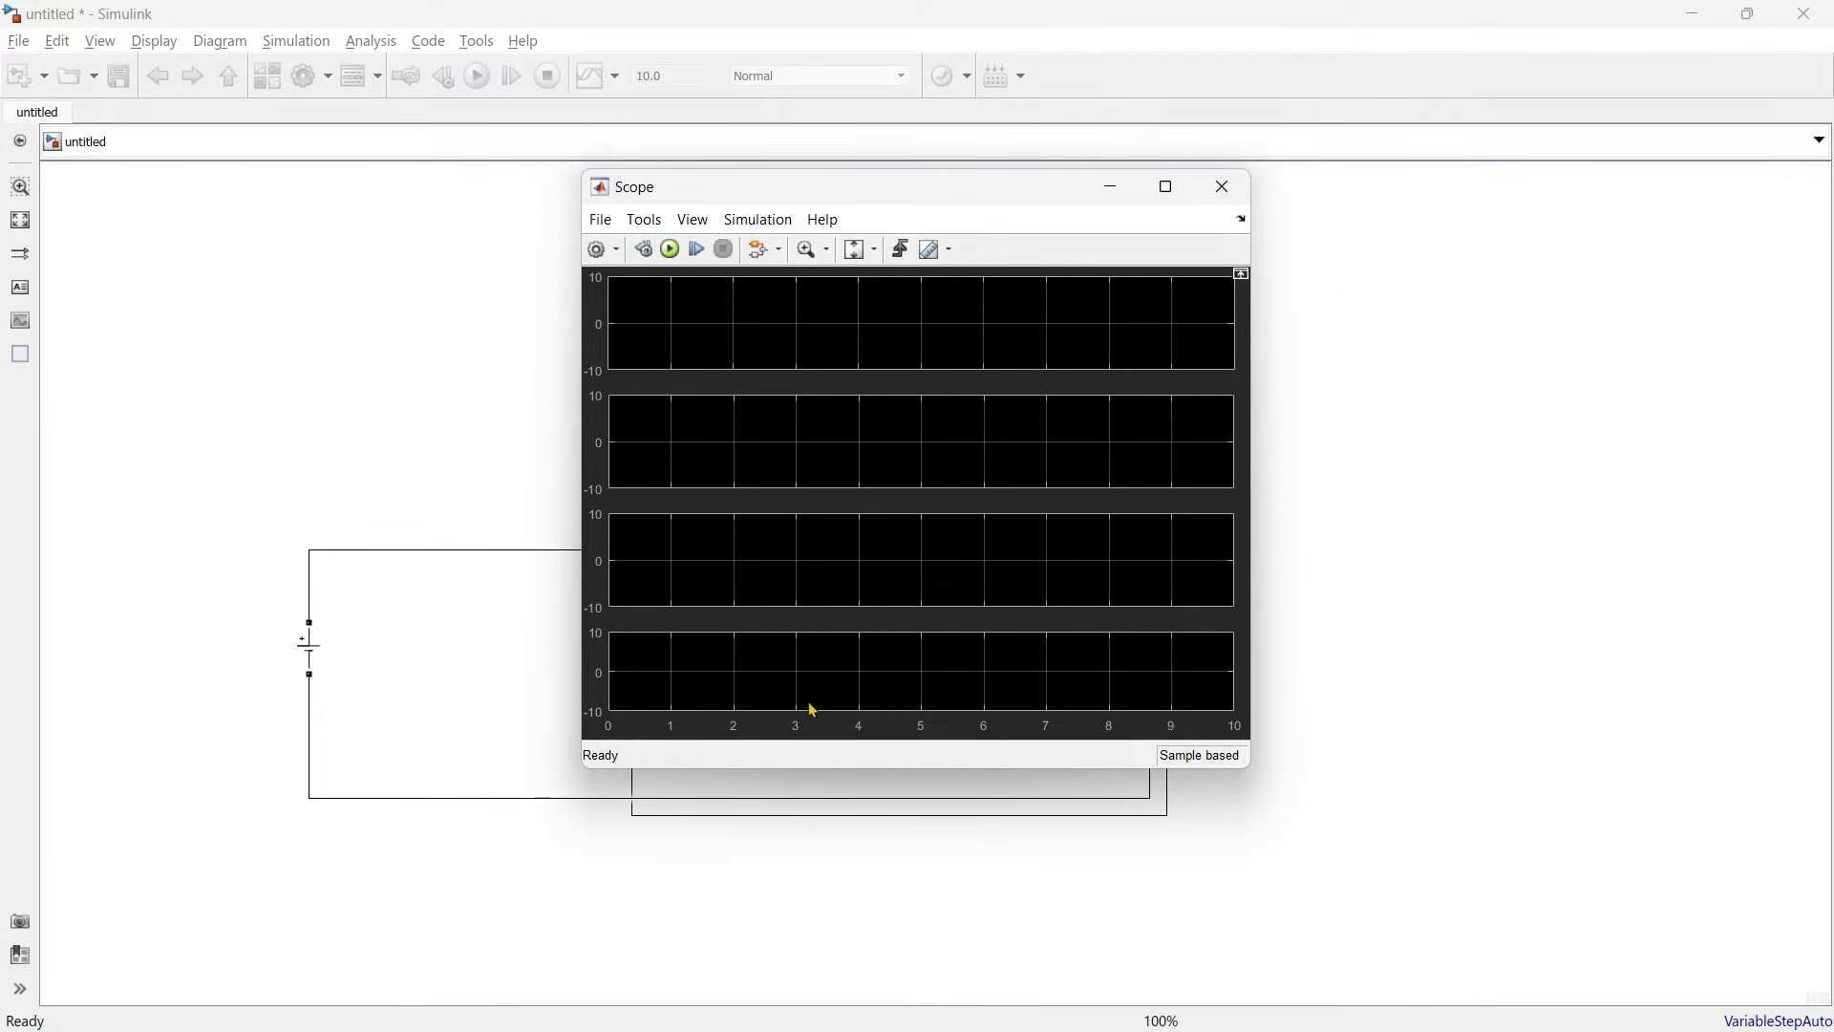
left_click(1227, 188)
- Add a powergui block and place it in the upper-left corner of the model, away from the circuit
double_click(465, 327)
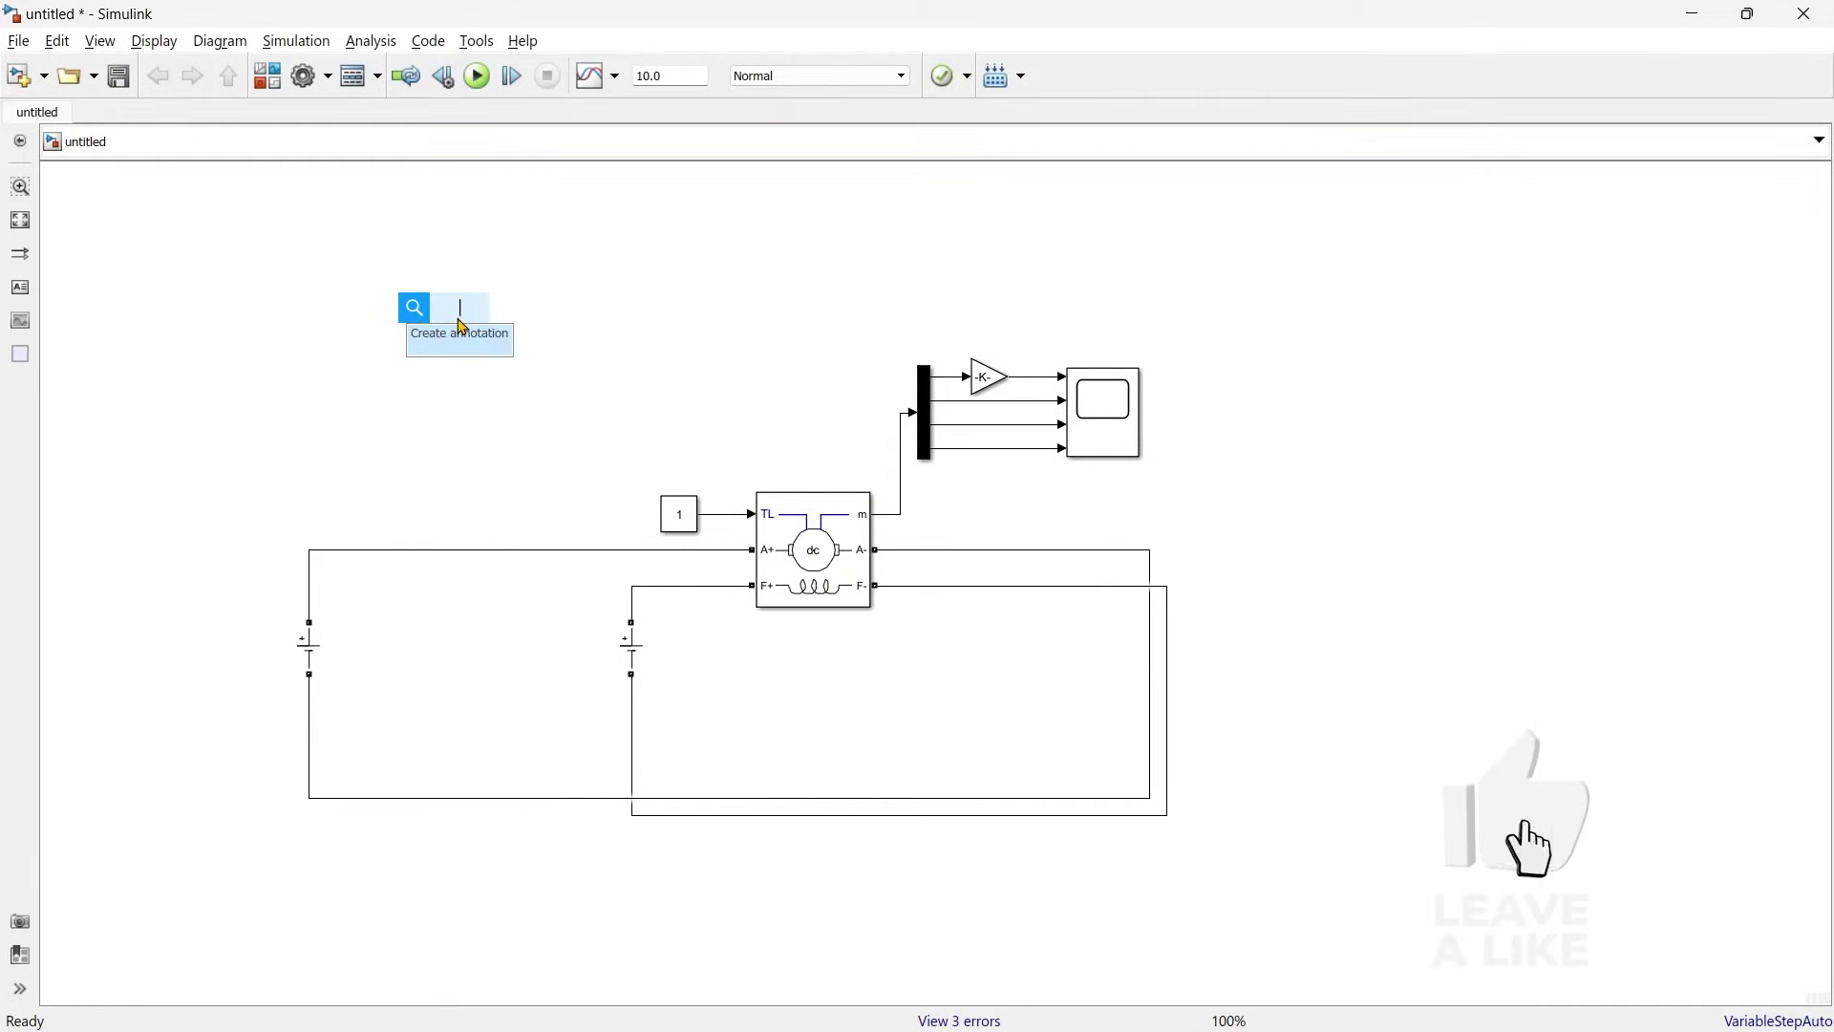
type("power")
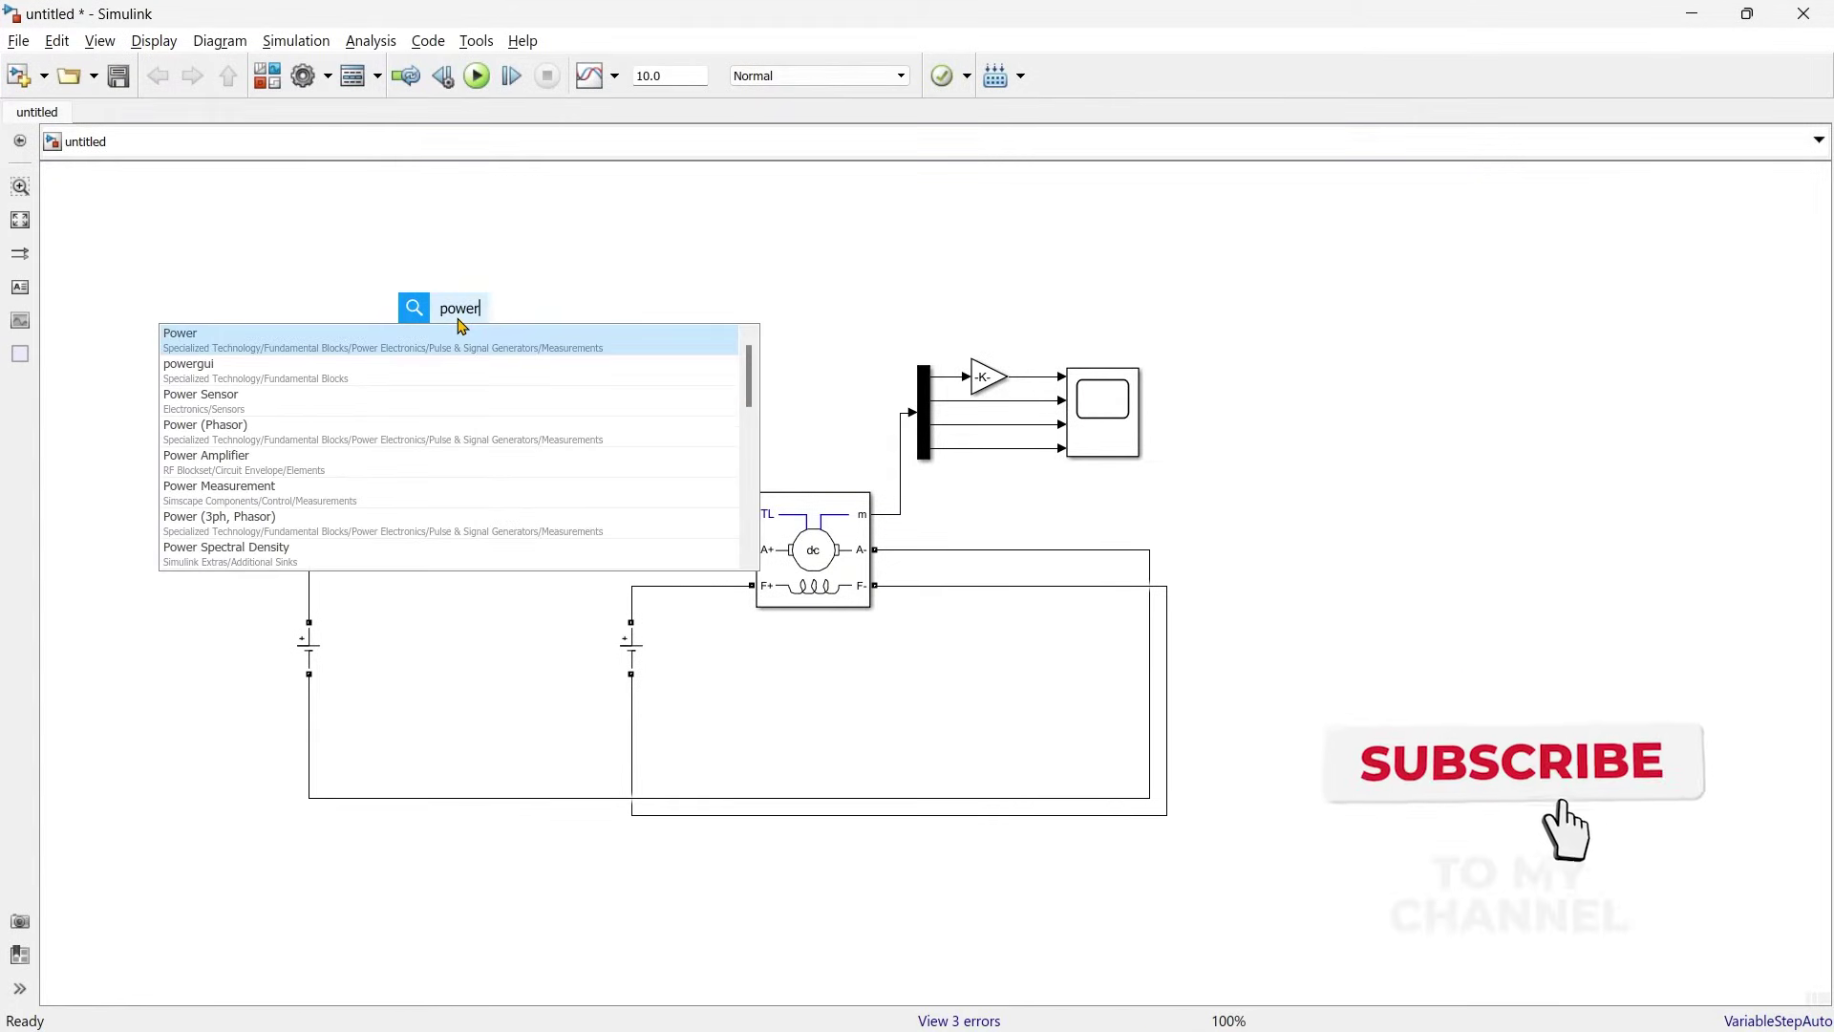
key("Down")
key("Return")
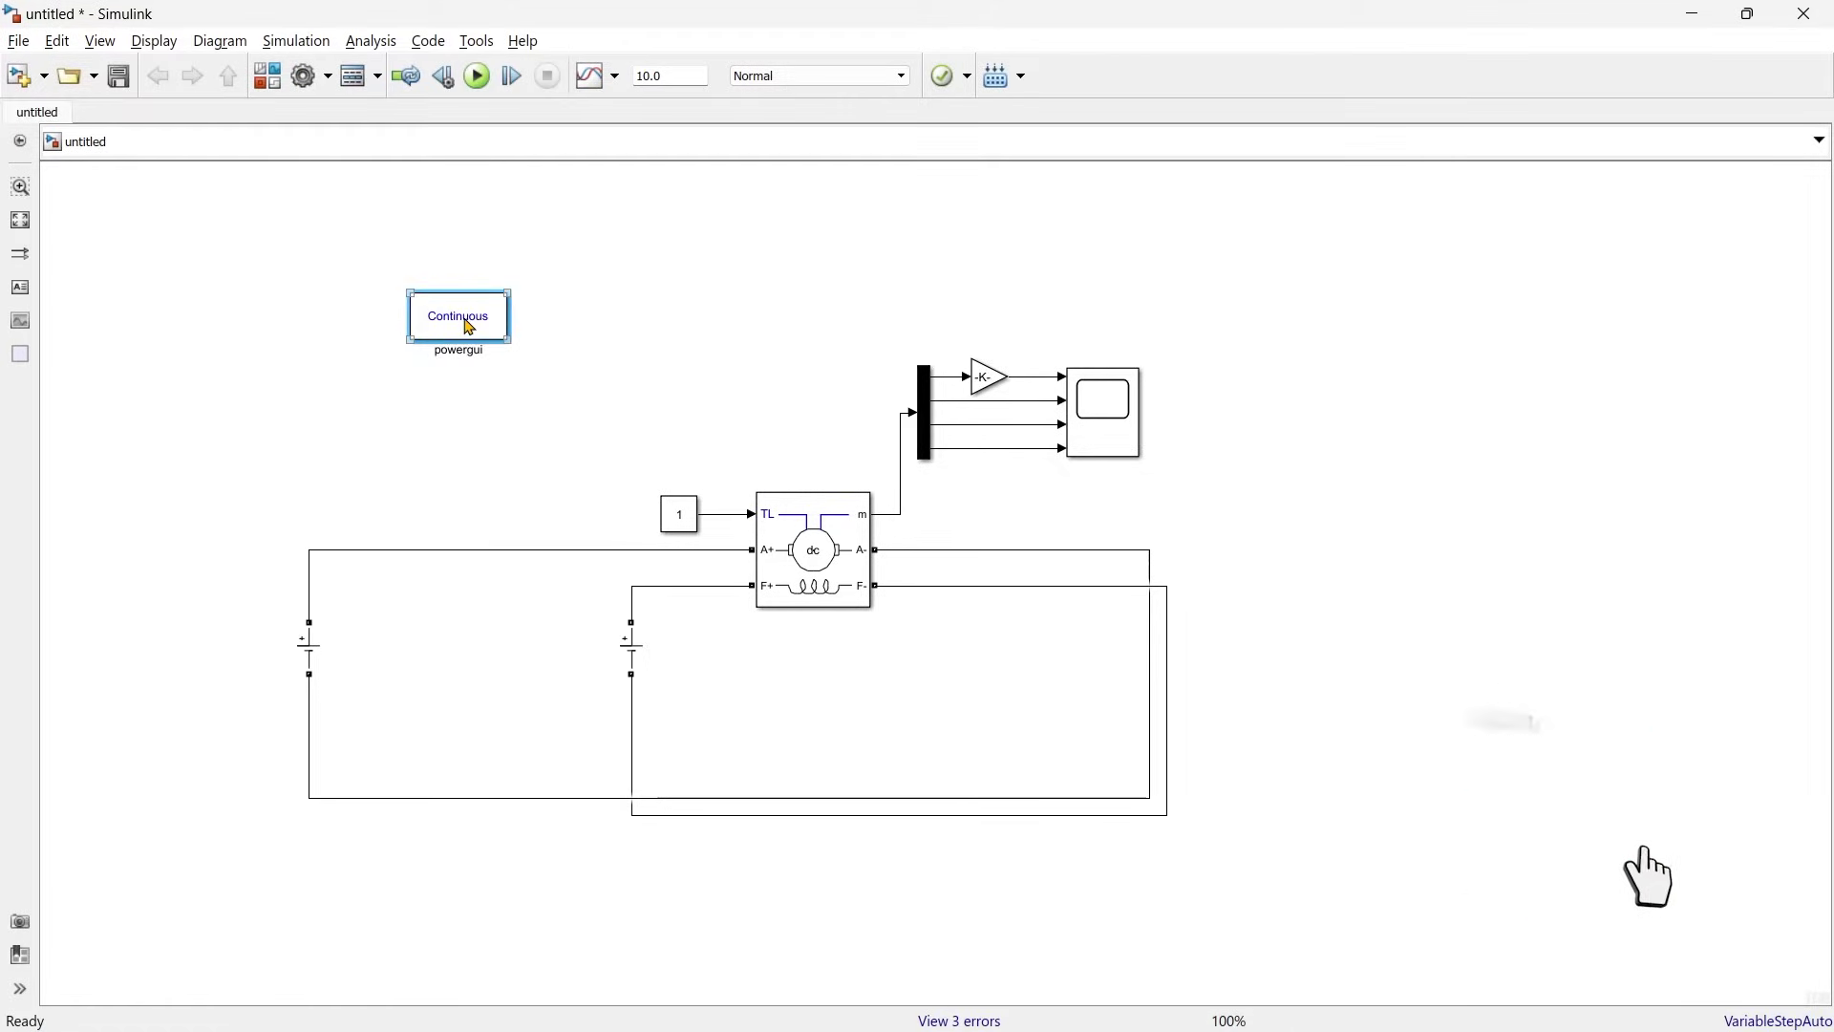
left_click_drag(470, 328, 142, 222)
- Set the amplitude of the armature-side DC Voltage Source to 240 V
left_click(318, 655)
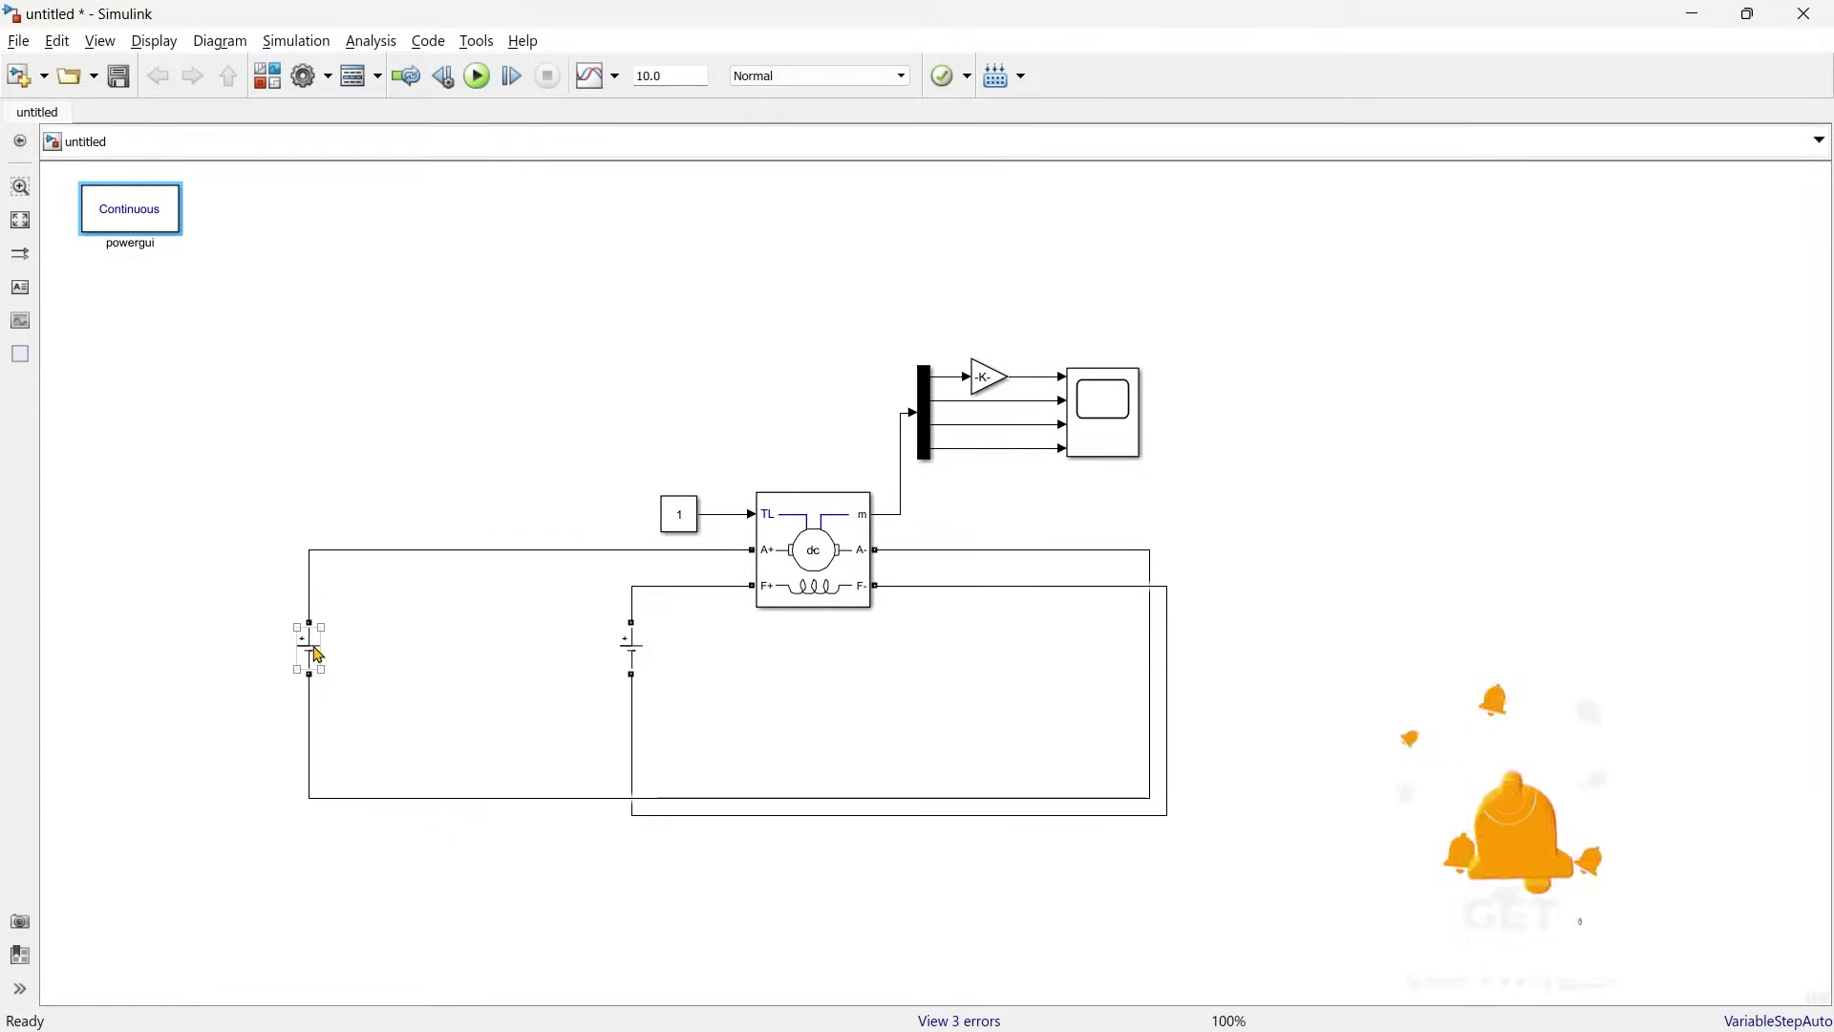
double_click(318, 655)
double_click(527, 837)
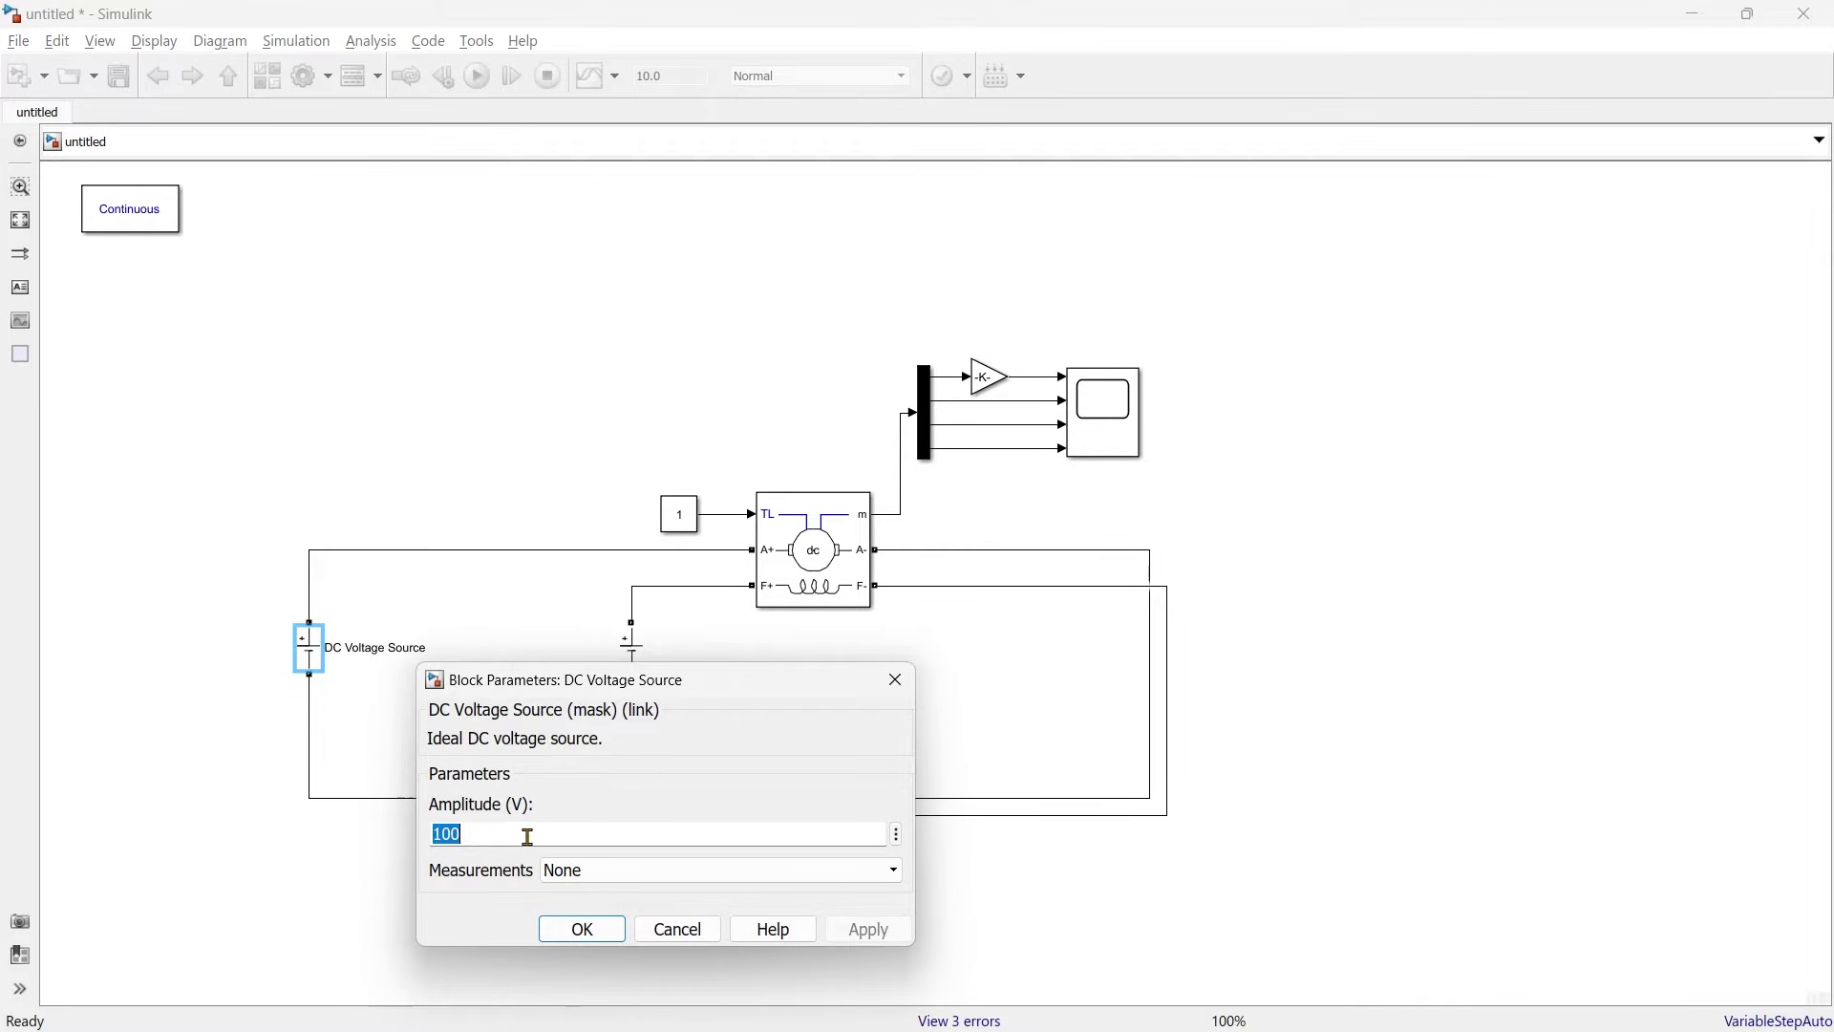
type("240")
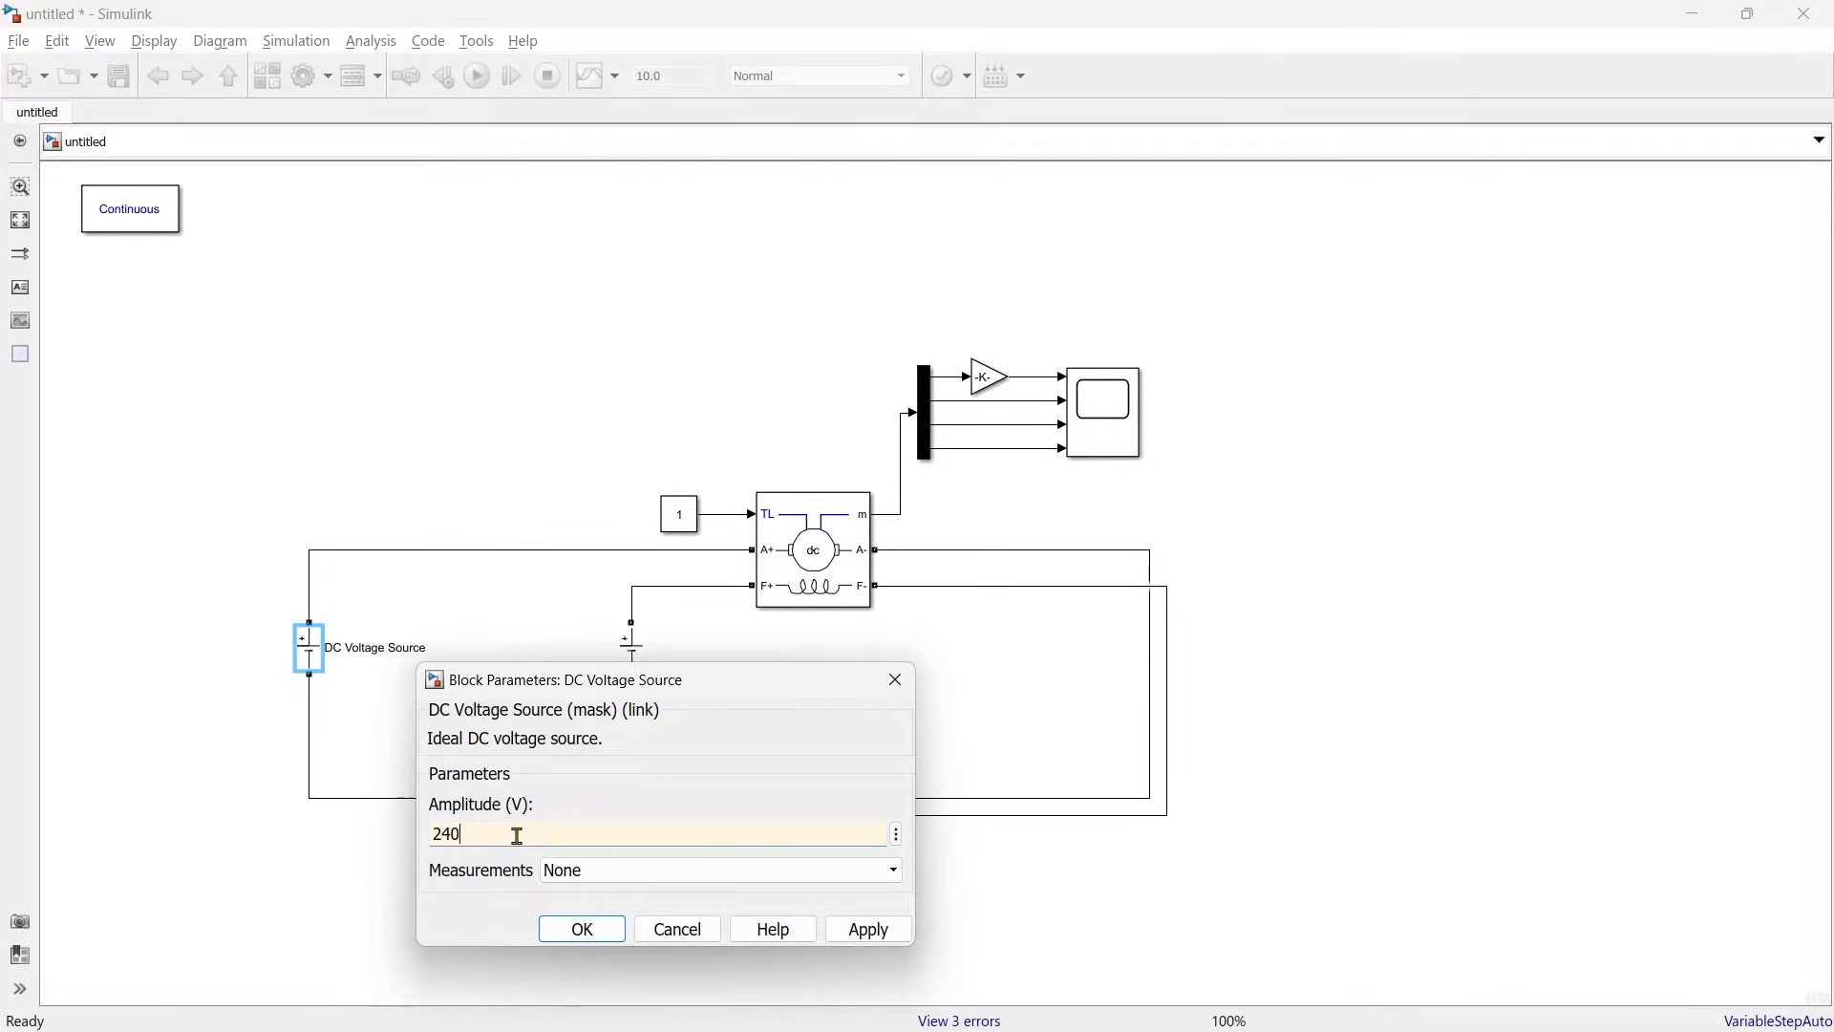
key("Return")
- Set the amplitude of the field-side DC Voltage Source to 300 V
left_click(635, 655)
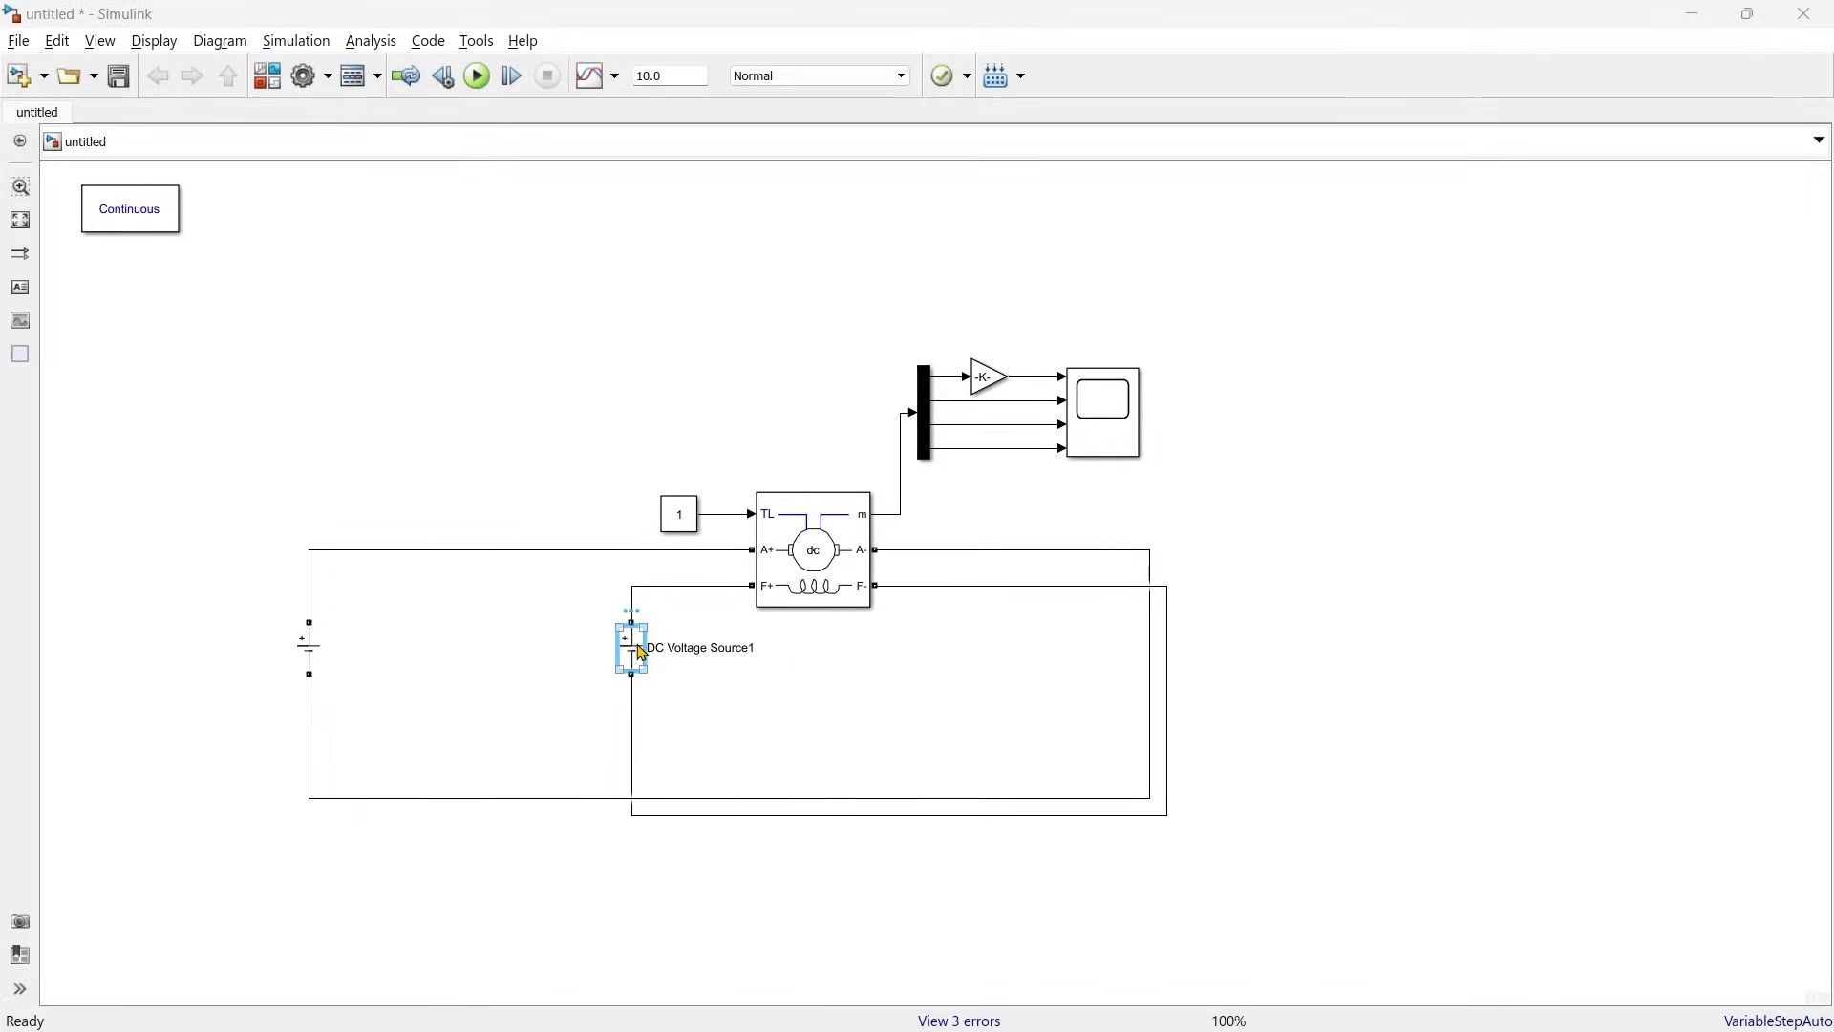
double_click(642, 655)
double_click(898, 827)
type("220")
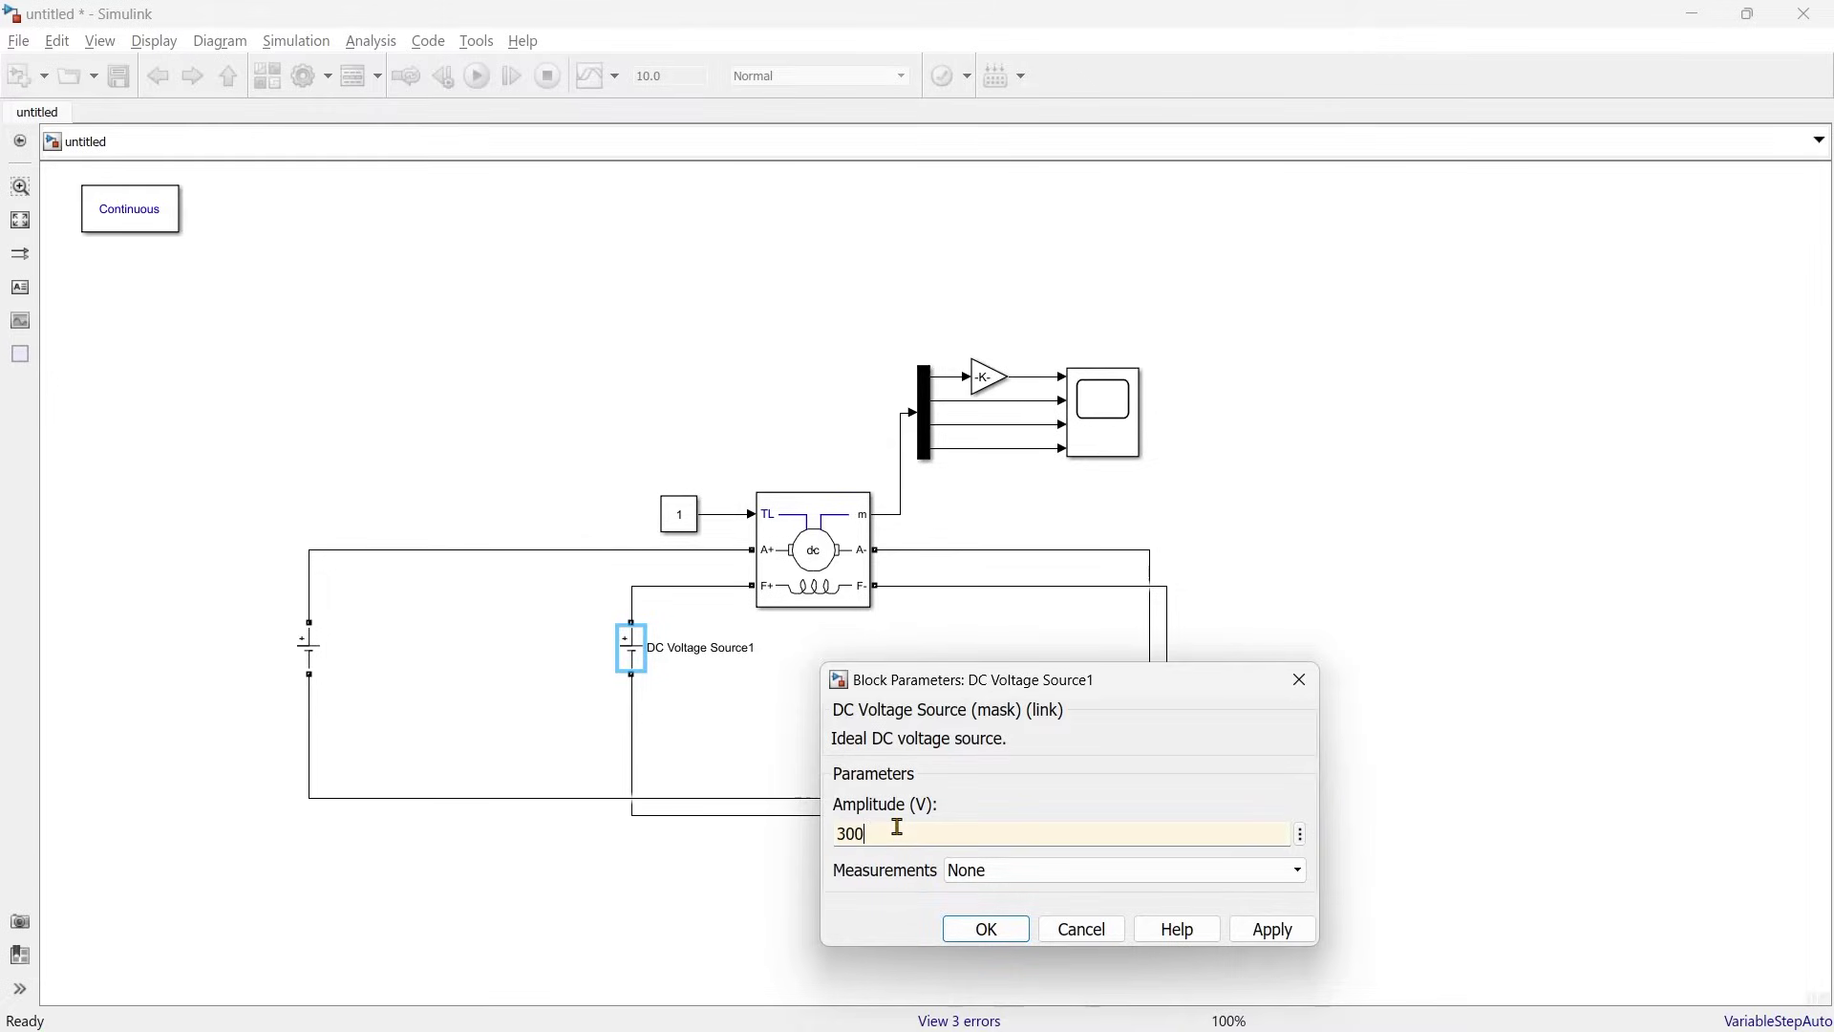
key("Return")
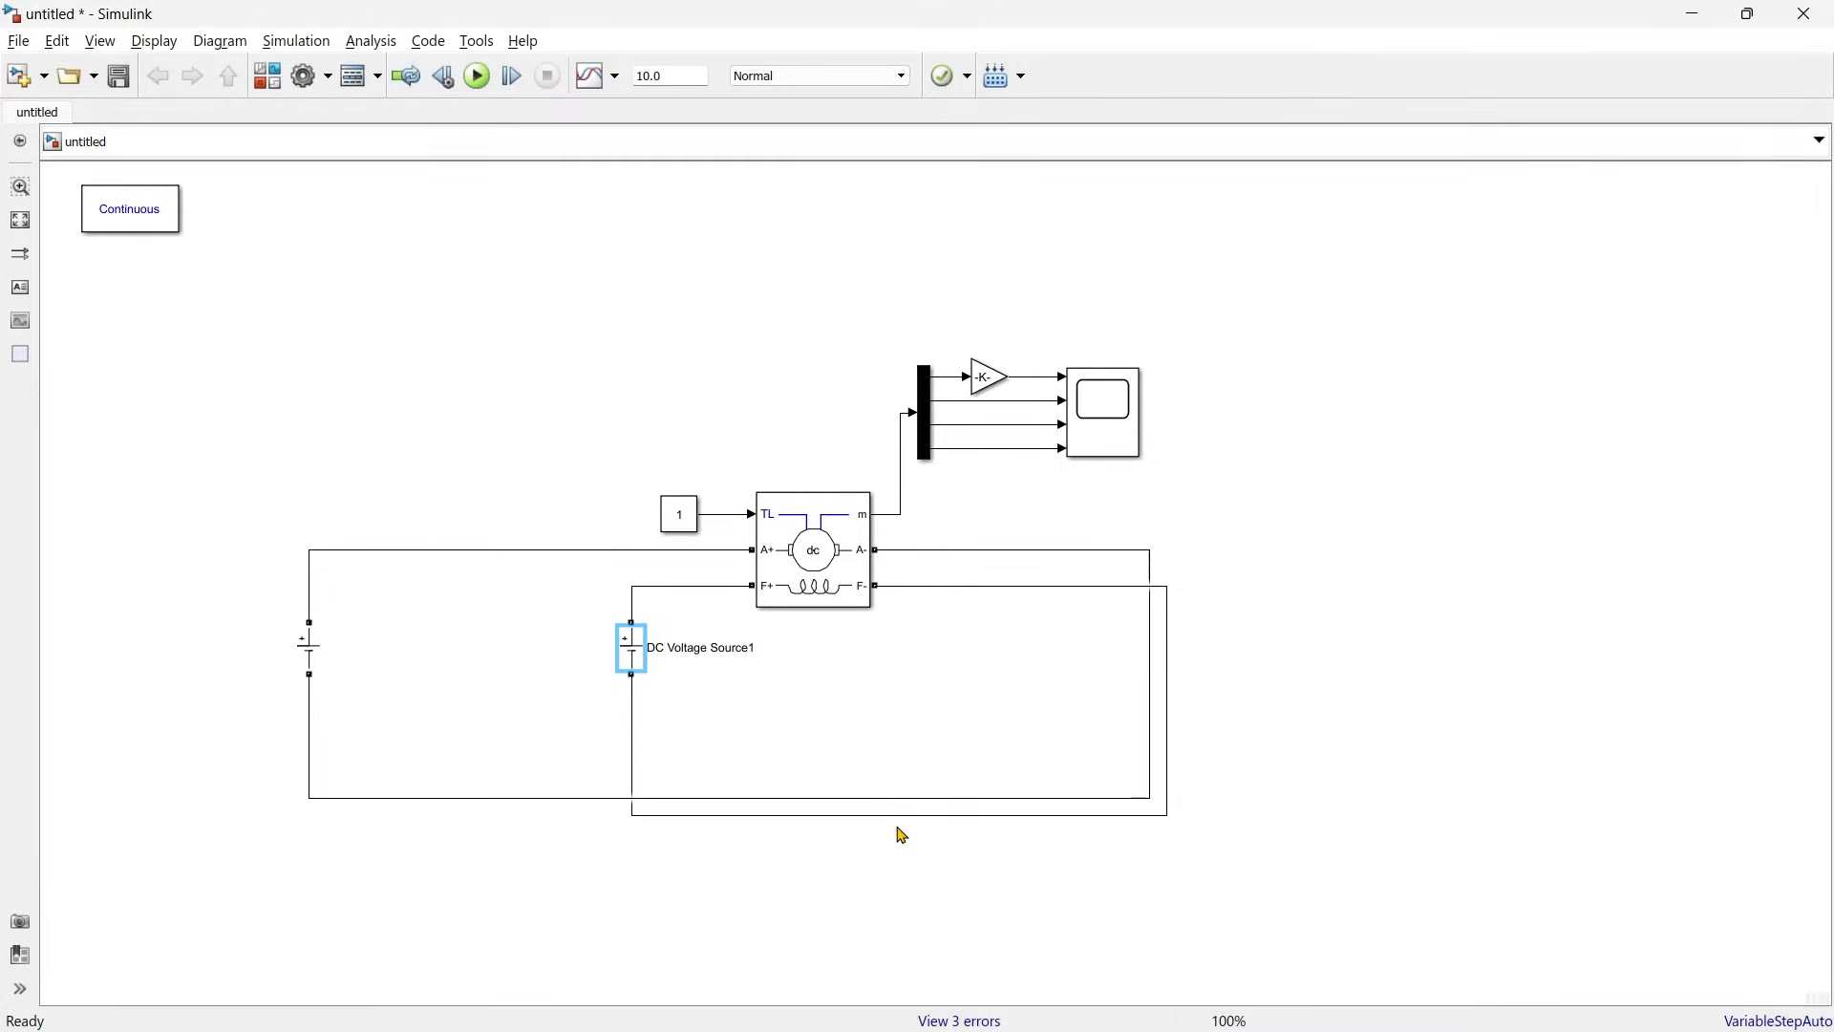
- Run the simulation and open the Scope results in a maximized window
left_click(479, 80)
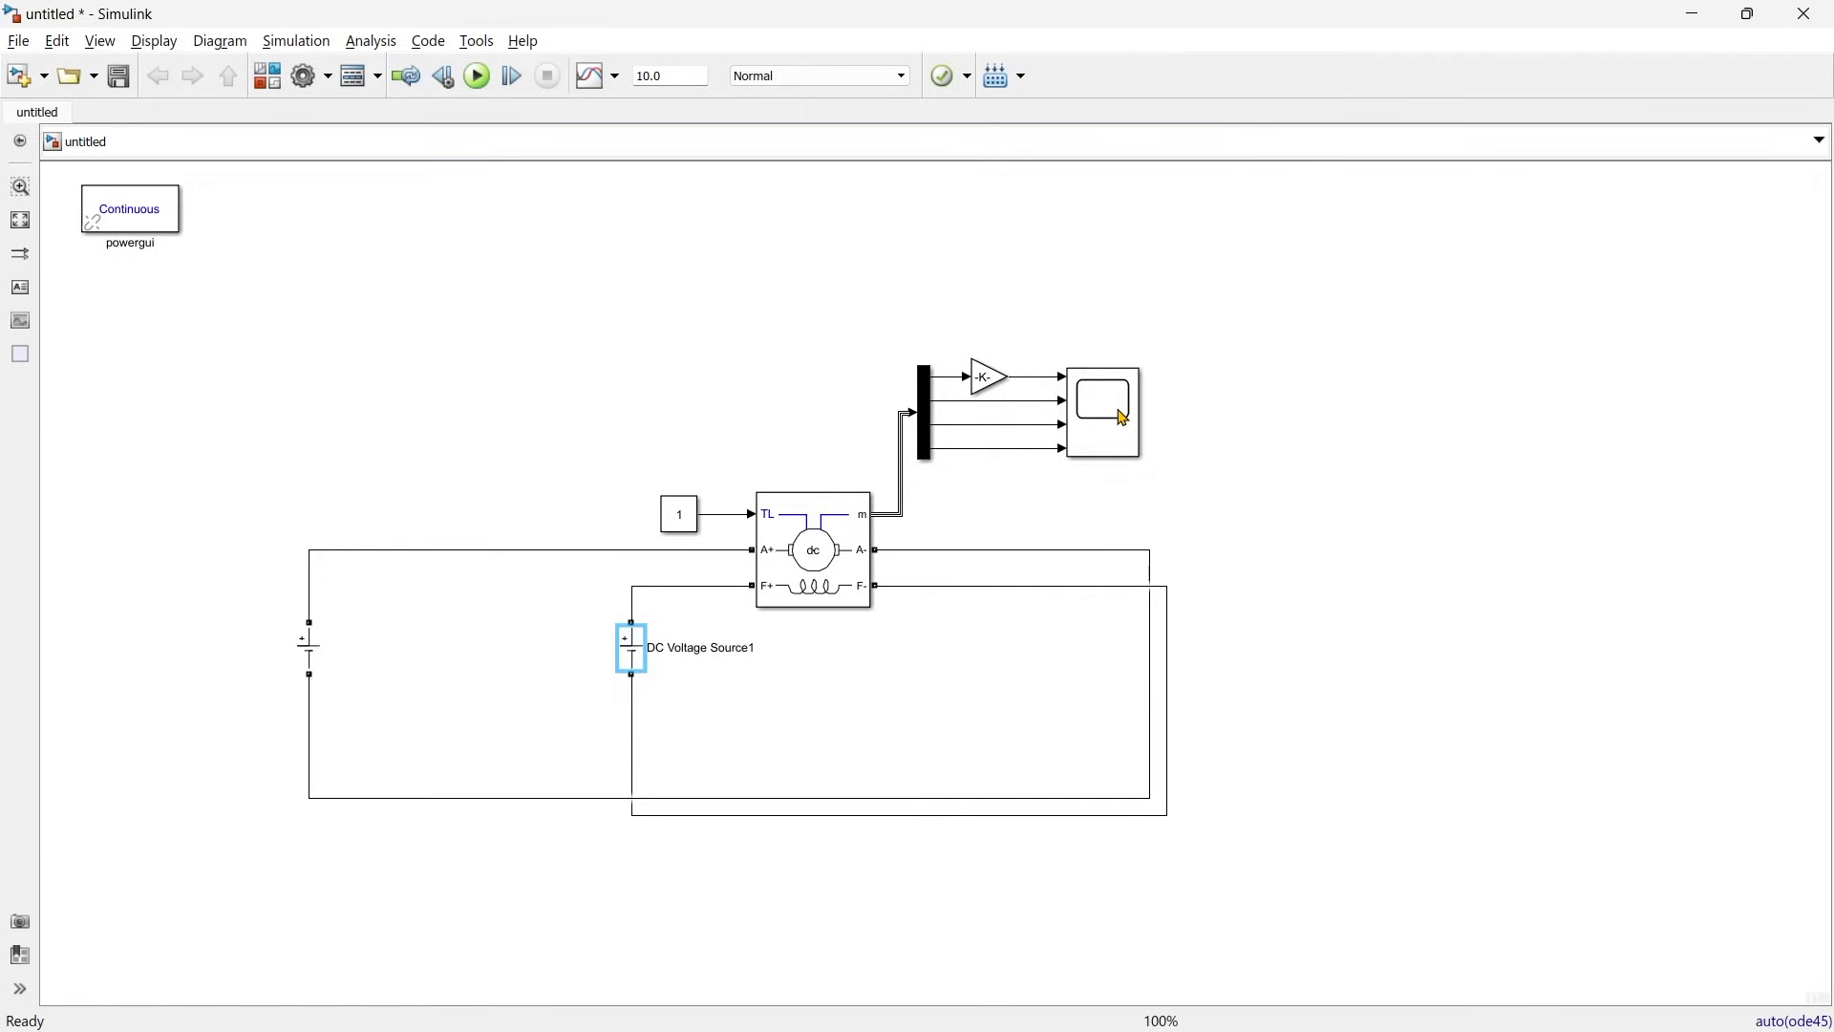
double_click(1108, 406)
left_click(1163, 185)
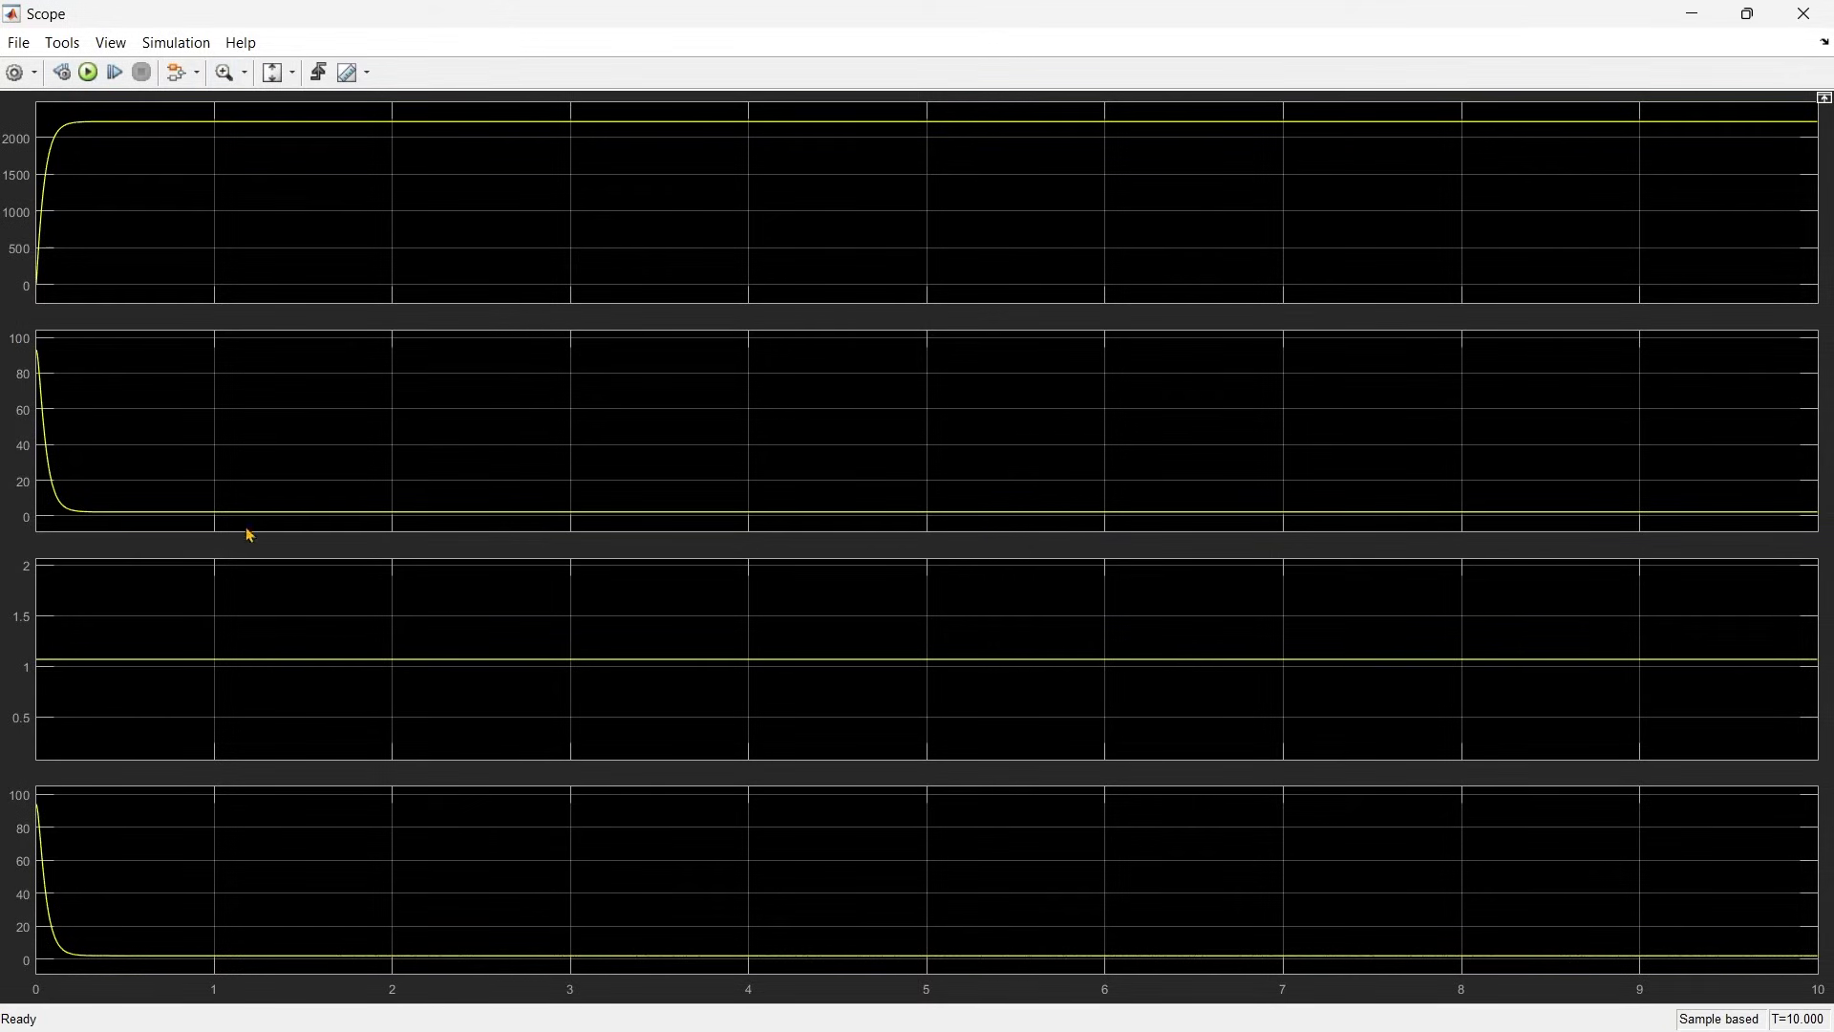
- Zoom vertically into the steady-state part of the armature current curve in the second plot
left_click(246, 80)
left_click(239, 153)
left_click_drag(315, 512, 316, 526)
left_click_drag(319, 403, 361, 426)
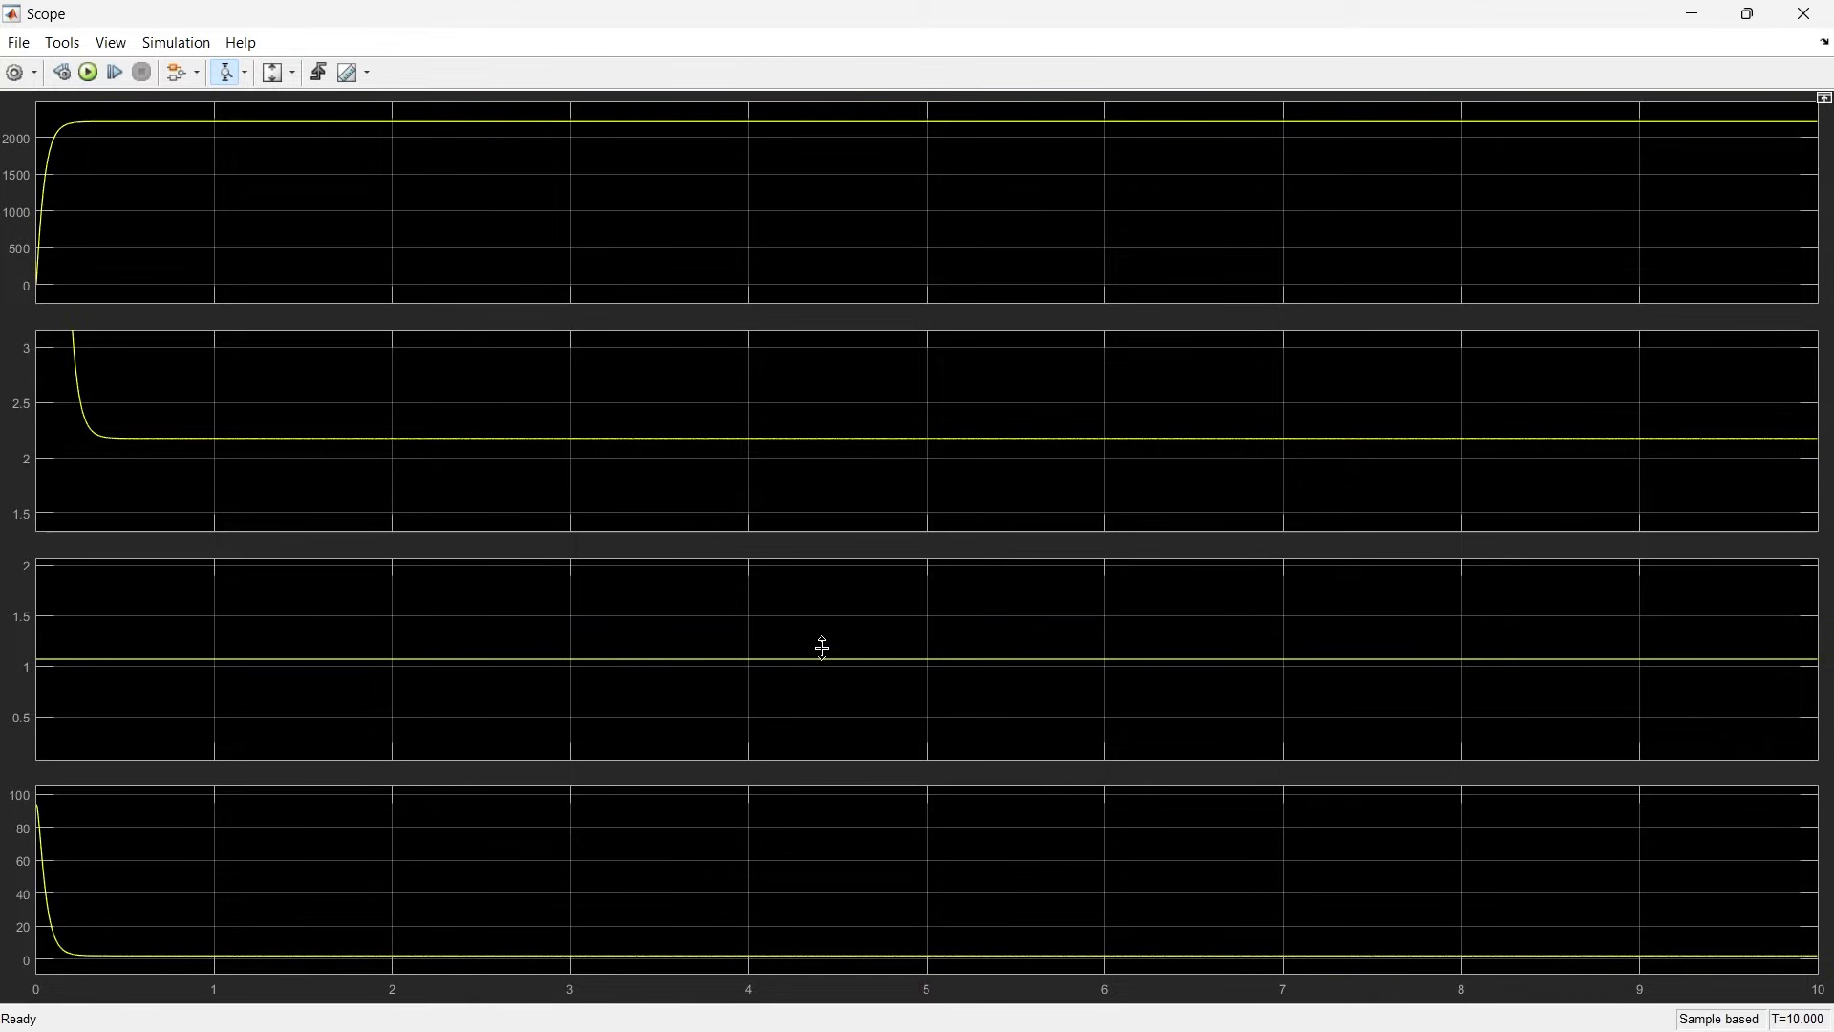
- Zoom vertically into the field current plot, restore its range, and zoom vertically into the steady-state electrical torque curve
left_click_drag(823, 642, 826, 670)
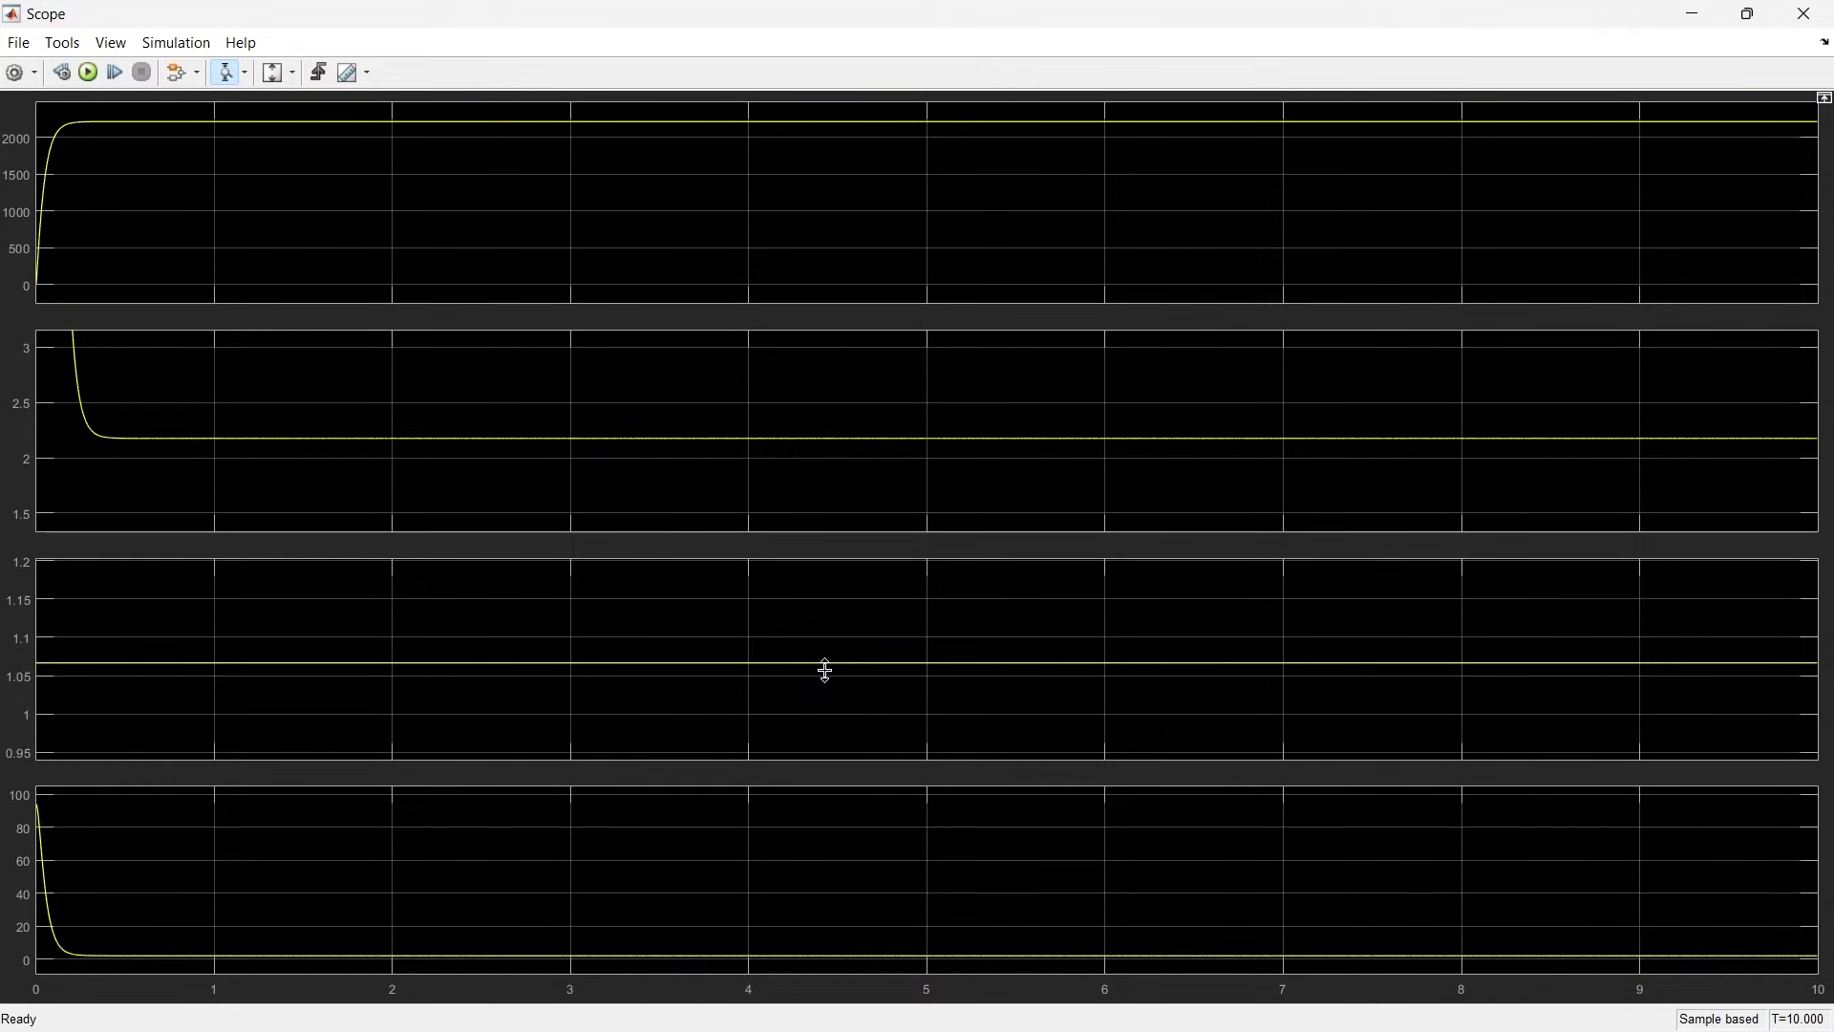
double_click(832, 671)
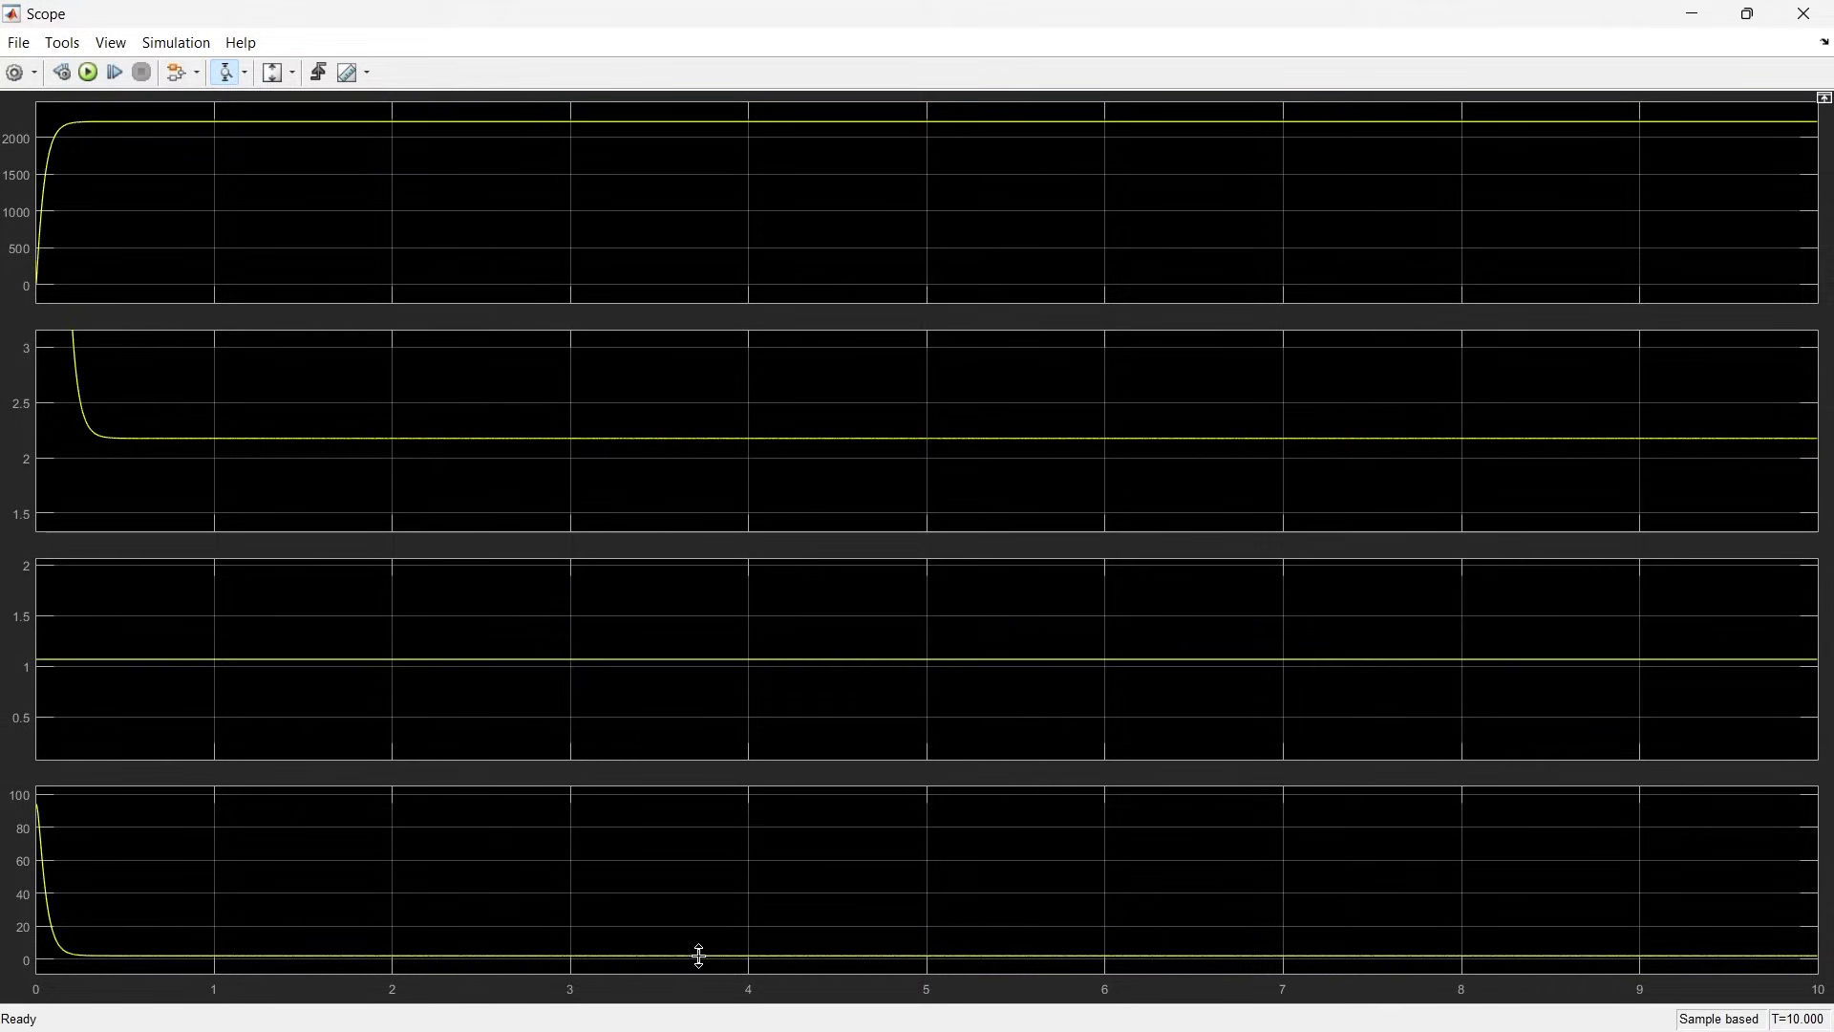
left_click_drag(705, 948, 719, 959)
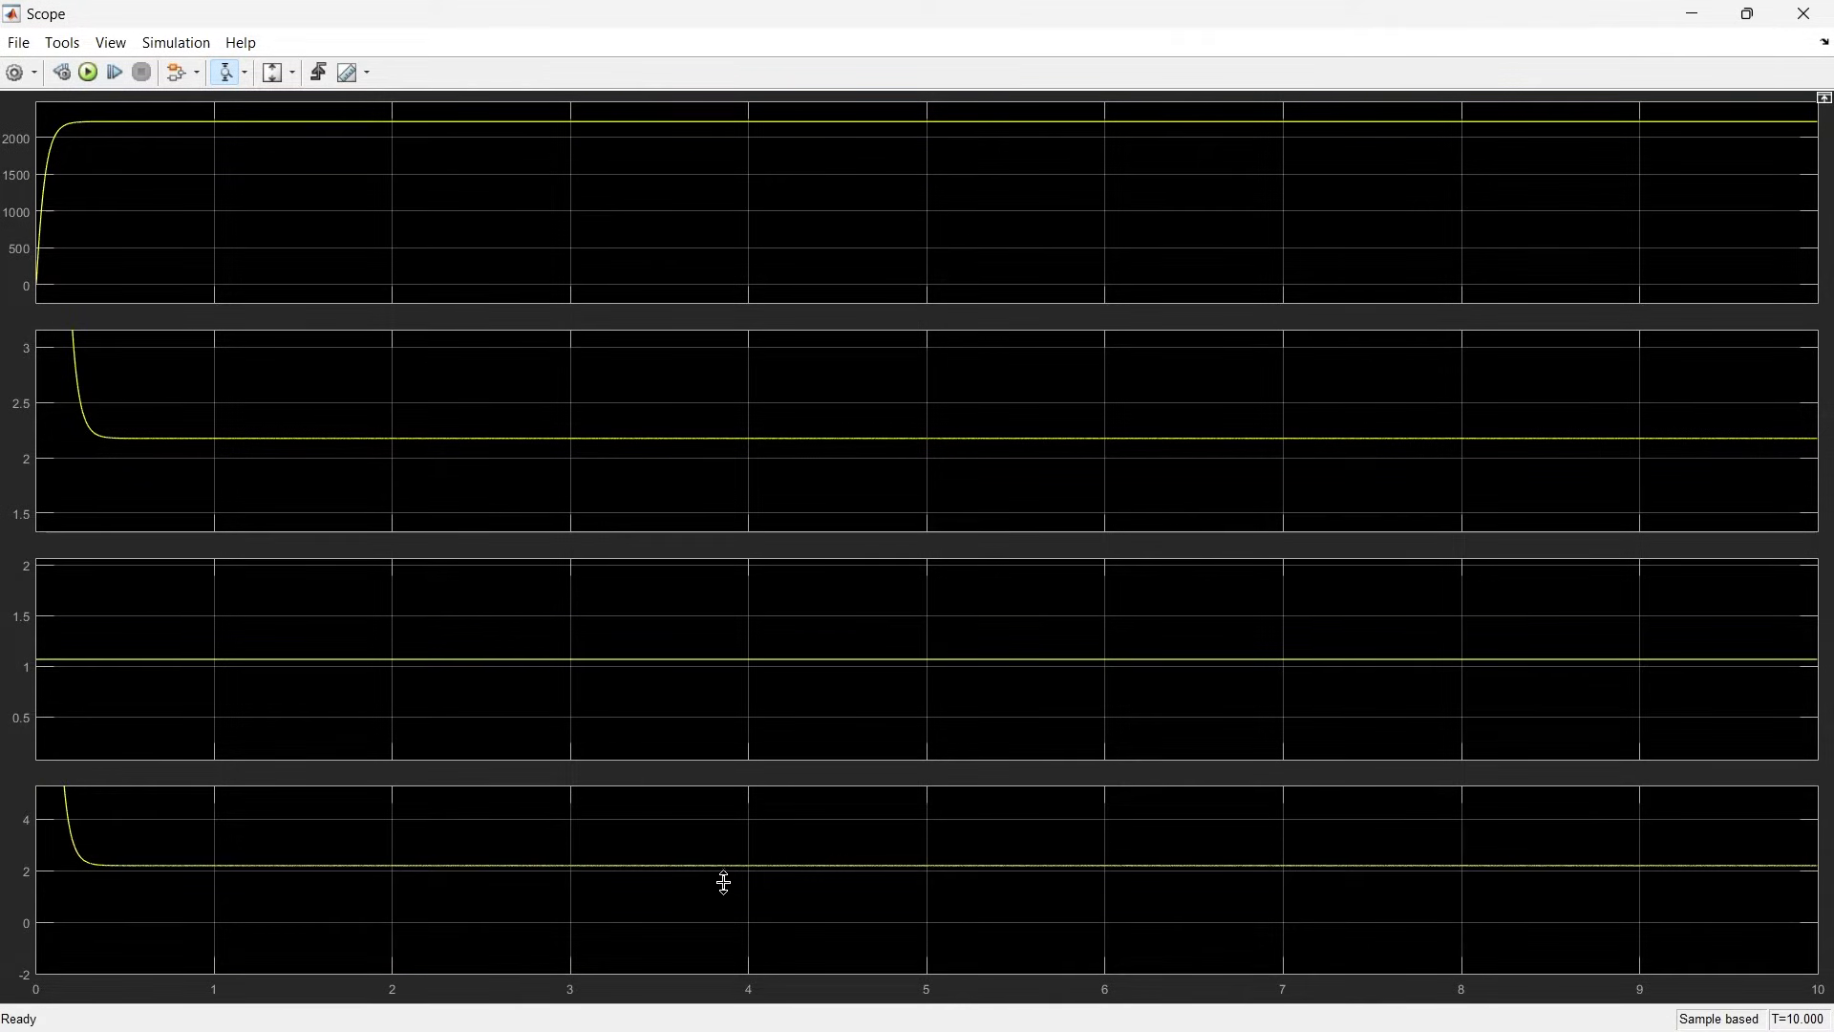
- Zoom further into the steady-state part of the electrical torque curve and close the Scope
left_click_drag(765, 848, 769, 882)
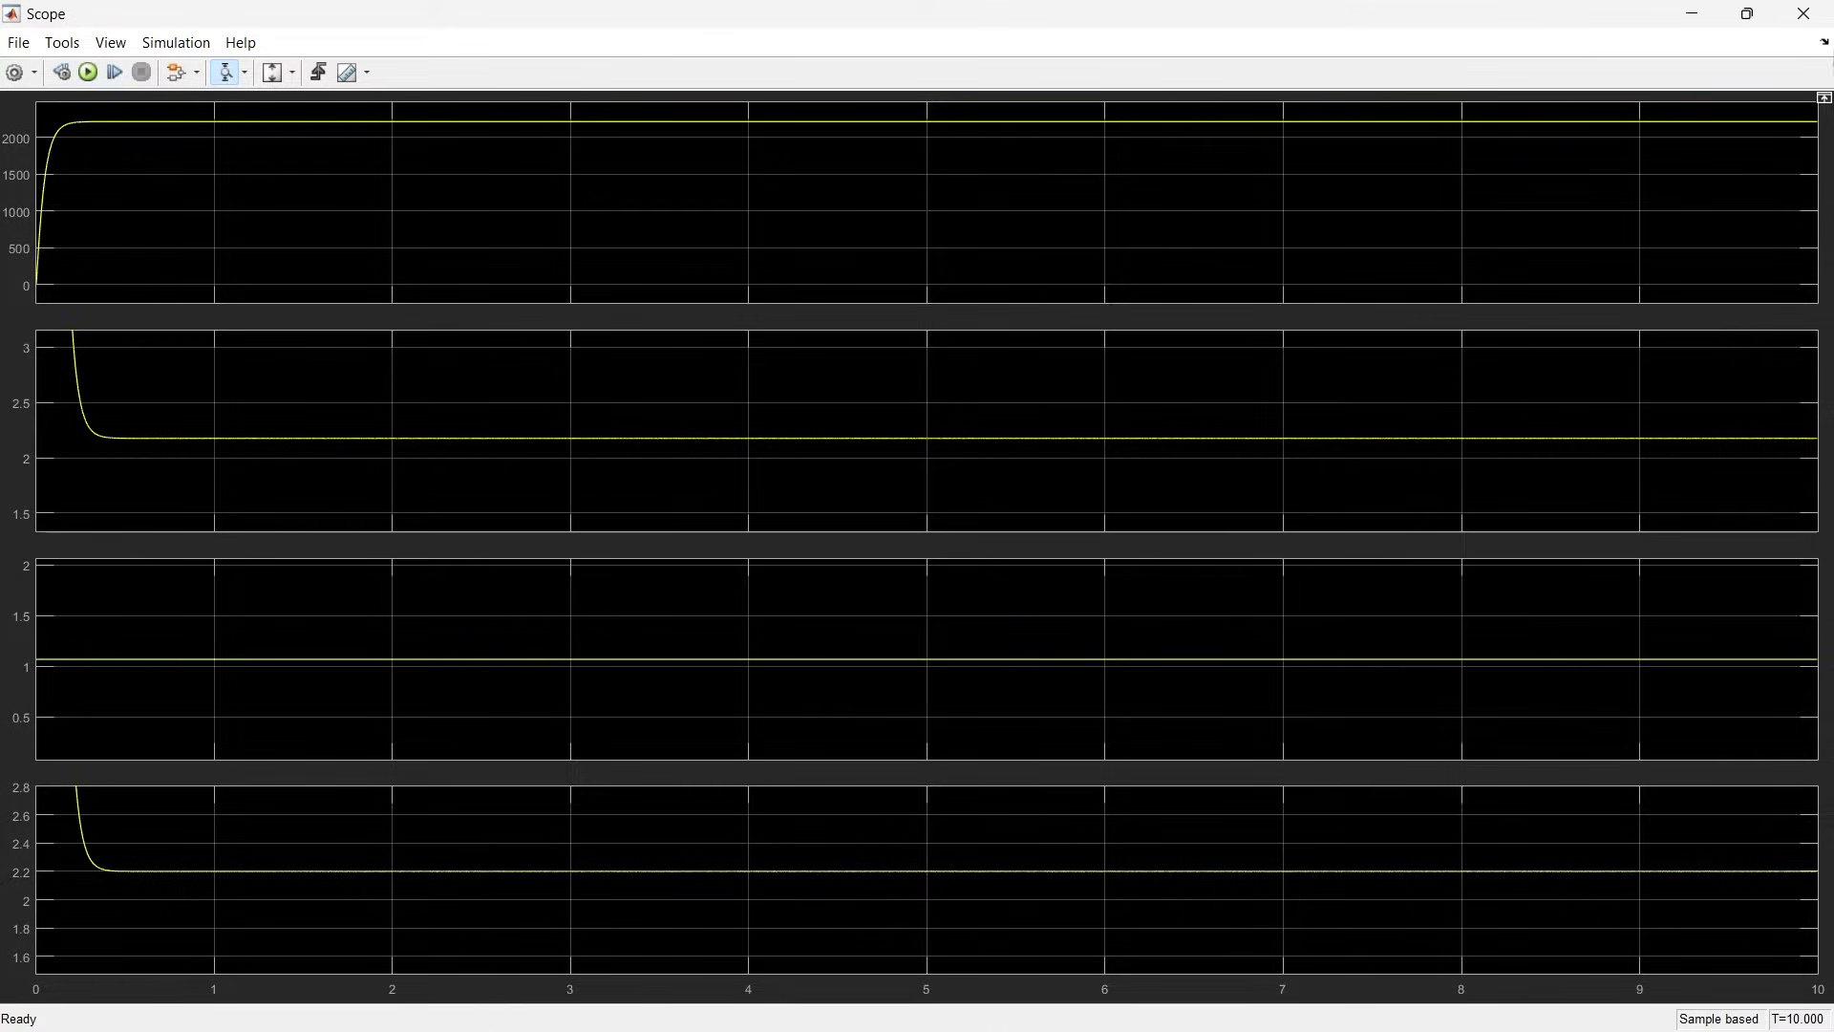
left_click(1804, 14)
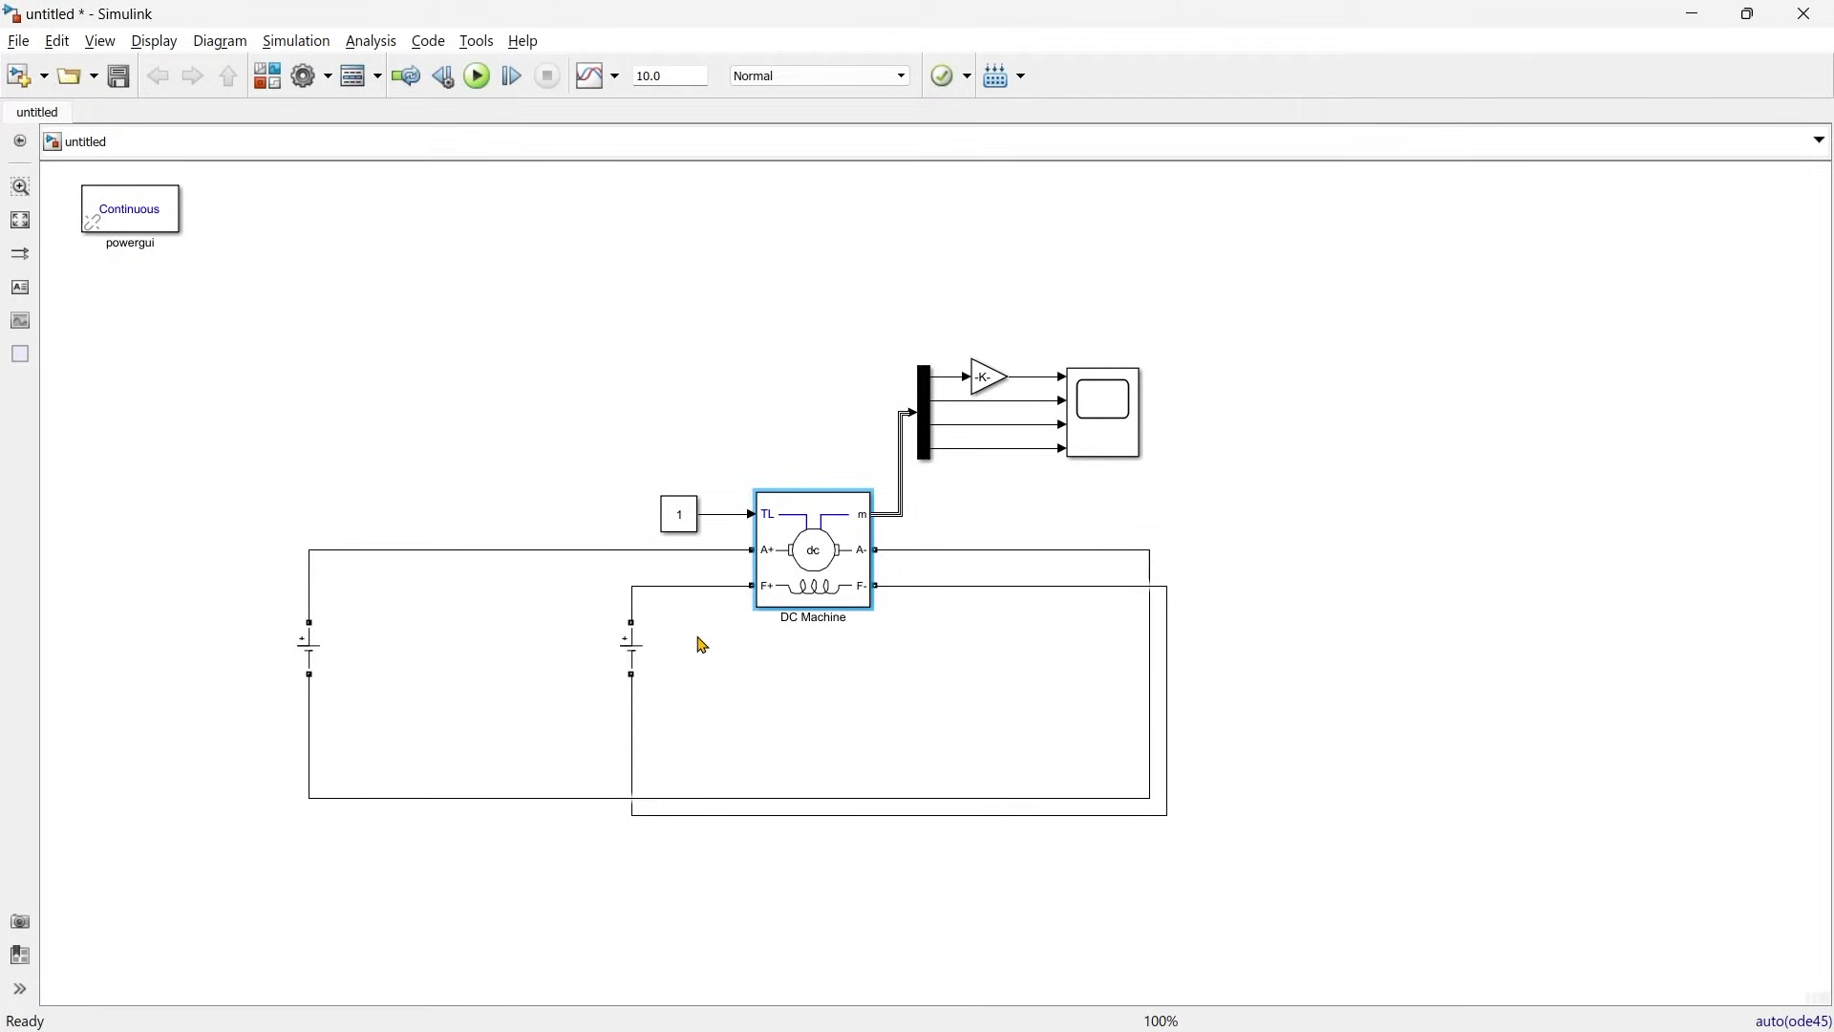
- Move the armature DC Voltage Source farther from the DC Machine and reroute its return wire in a wide loop around the field circuit
left_click(315, 651)
left_click_drag(315, 651, 110, 651)
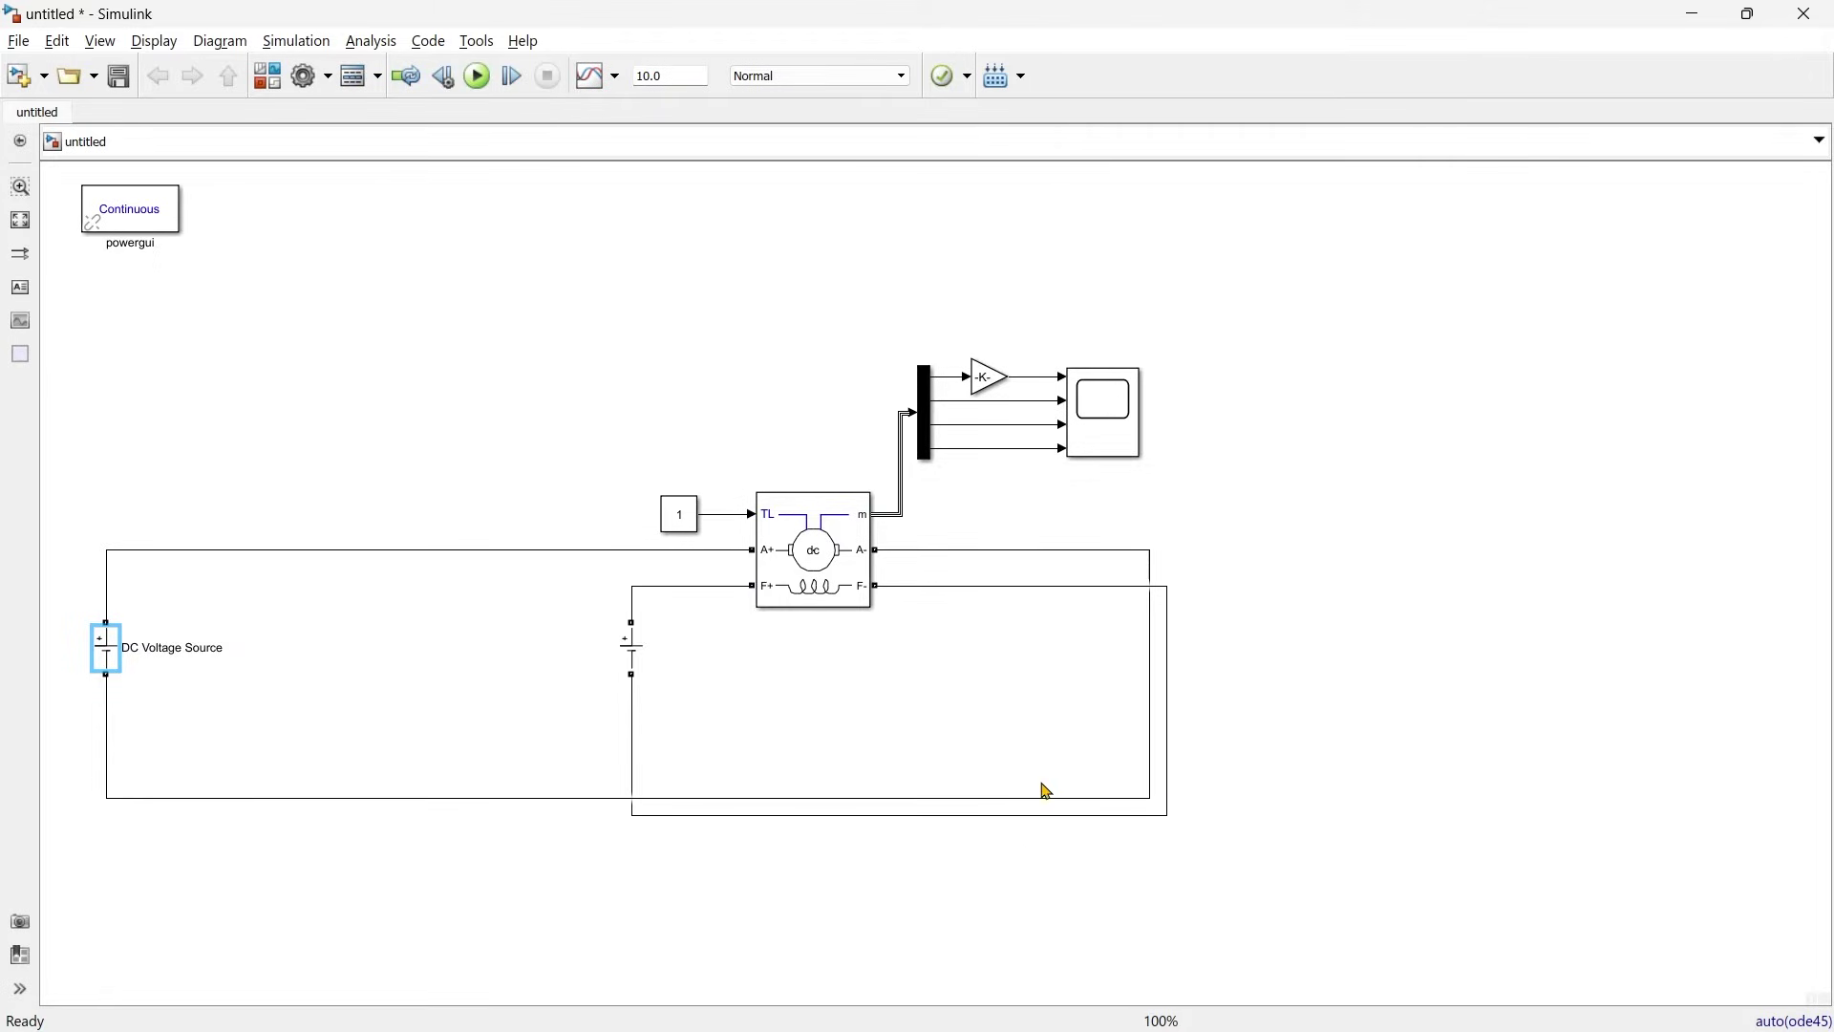
left_click_drag(1084, 799, 1136, 941)
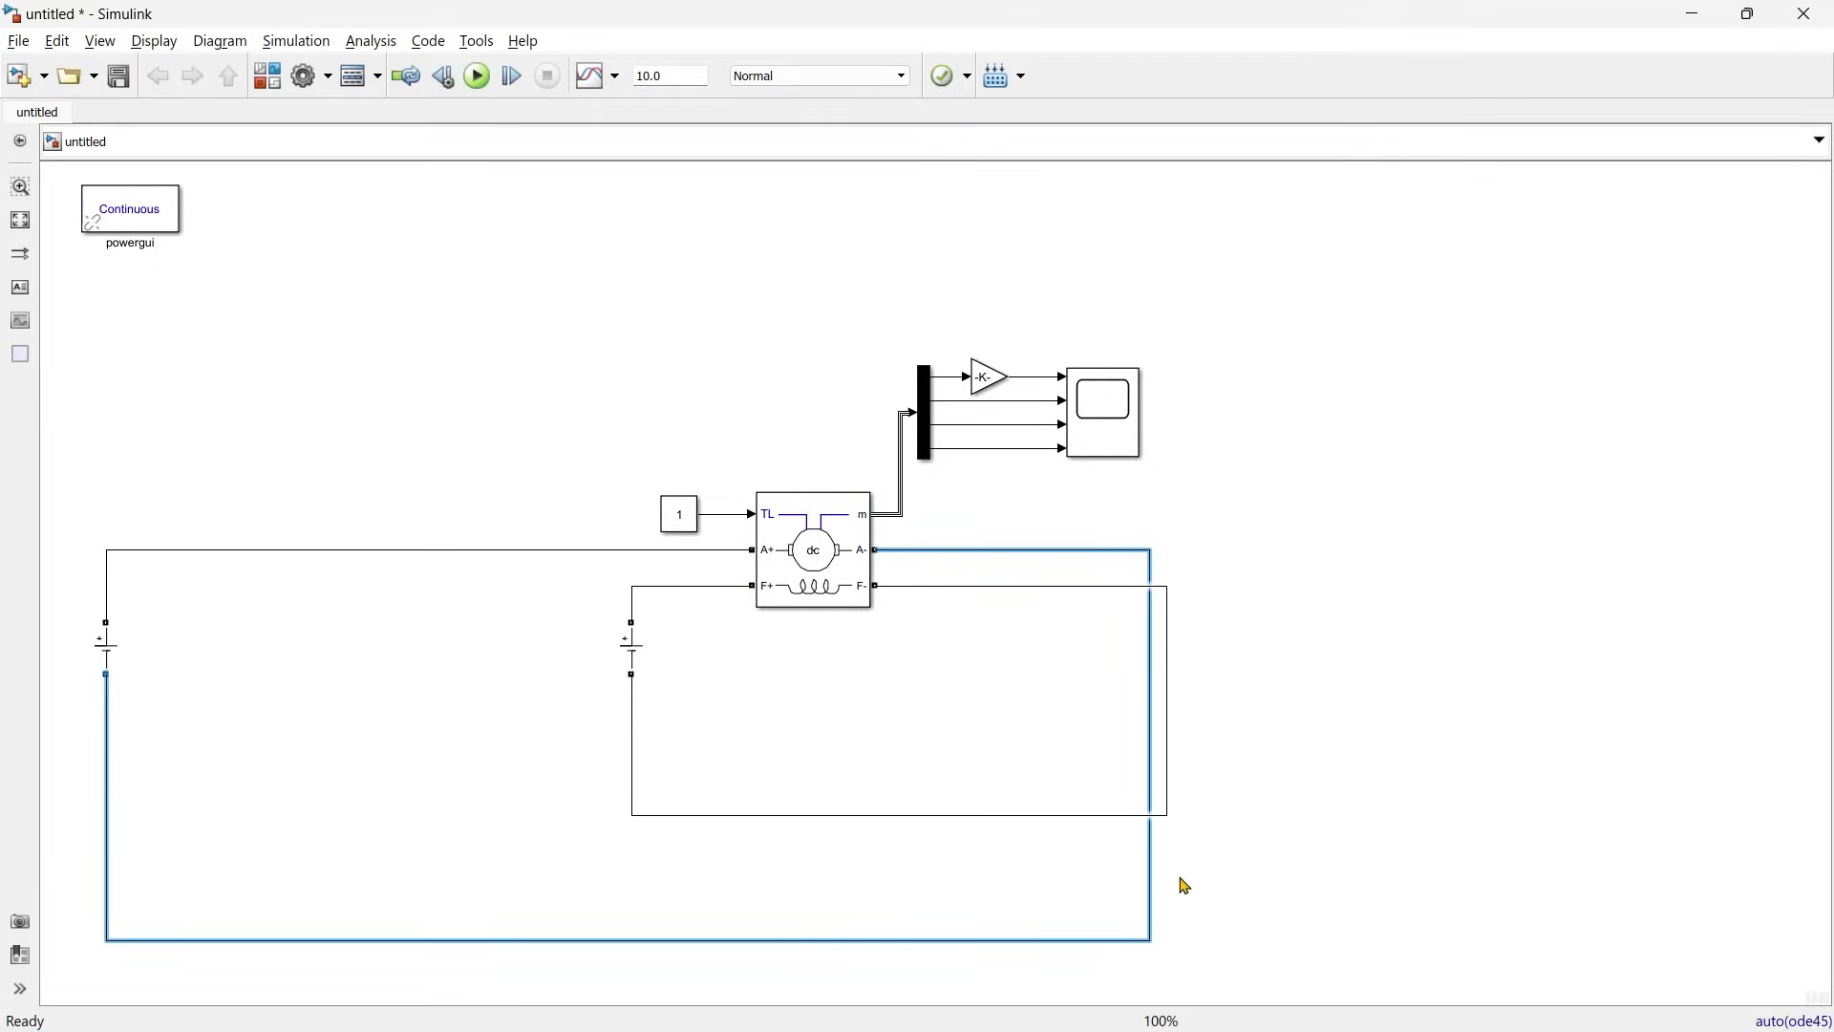
left_click_drag(1154, 874, 1416, 880)
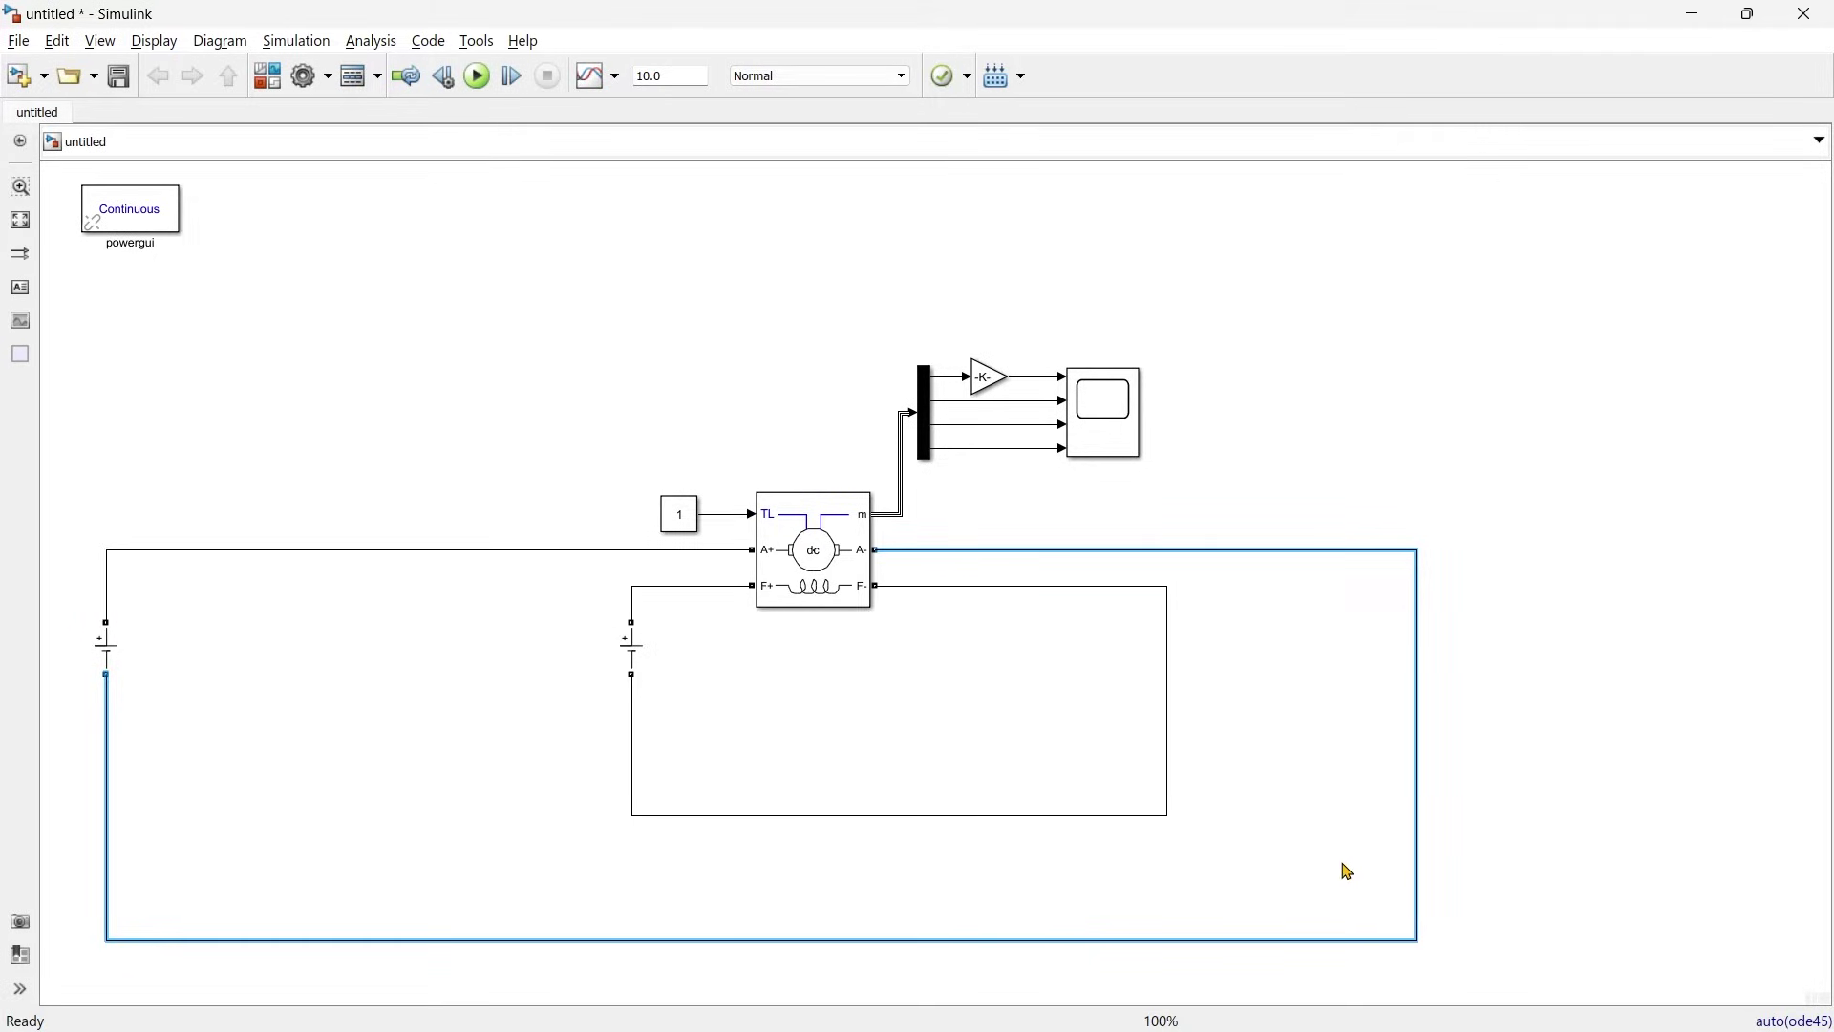
- Add a Series RLC Branch block to the empty area above the armature supply wire
double_click(352, 382)
type("RL")
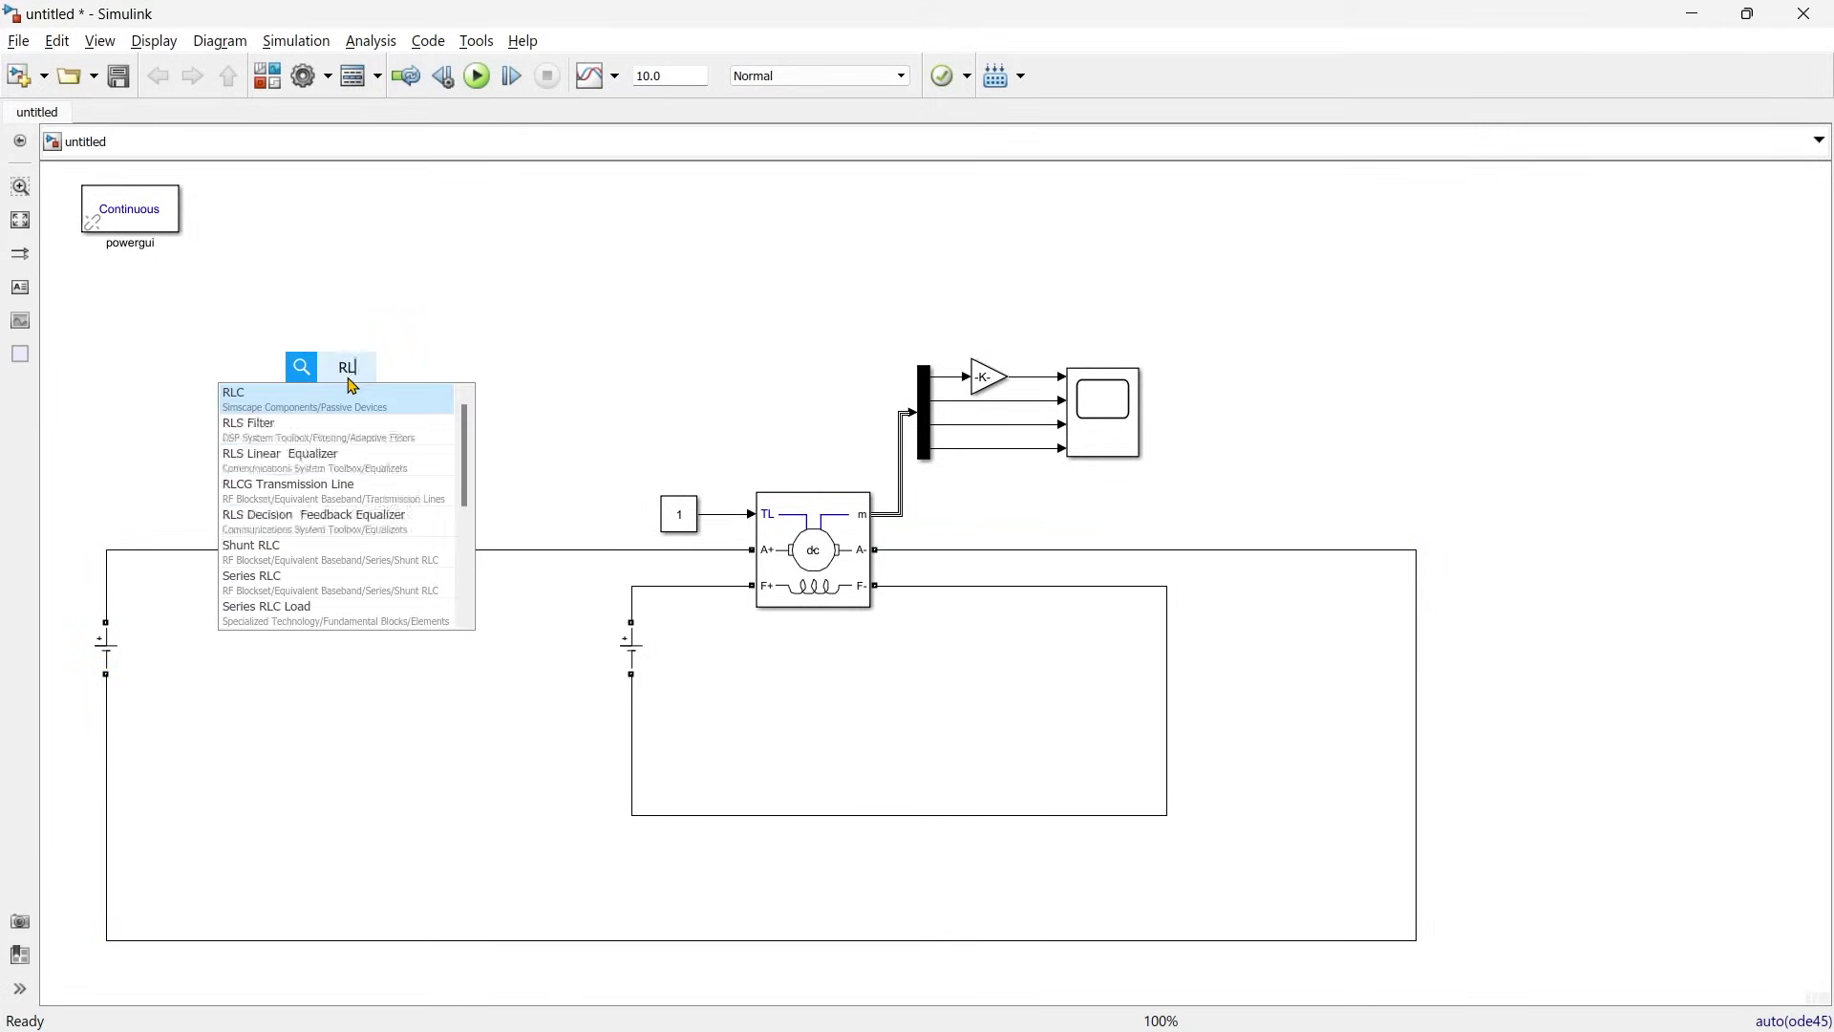
type("C bra")
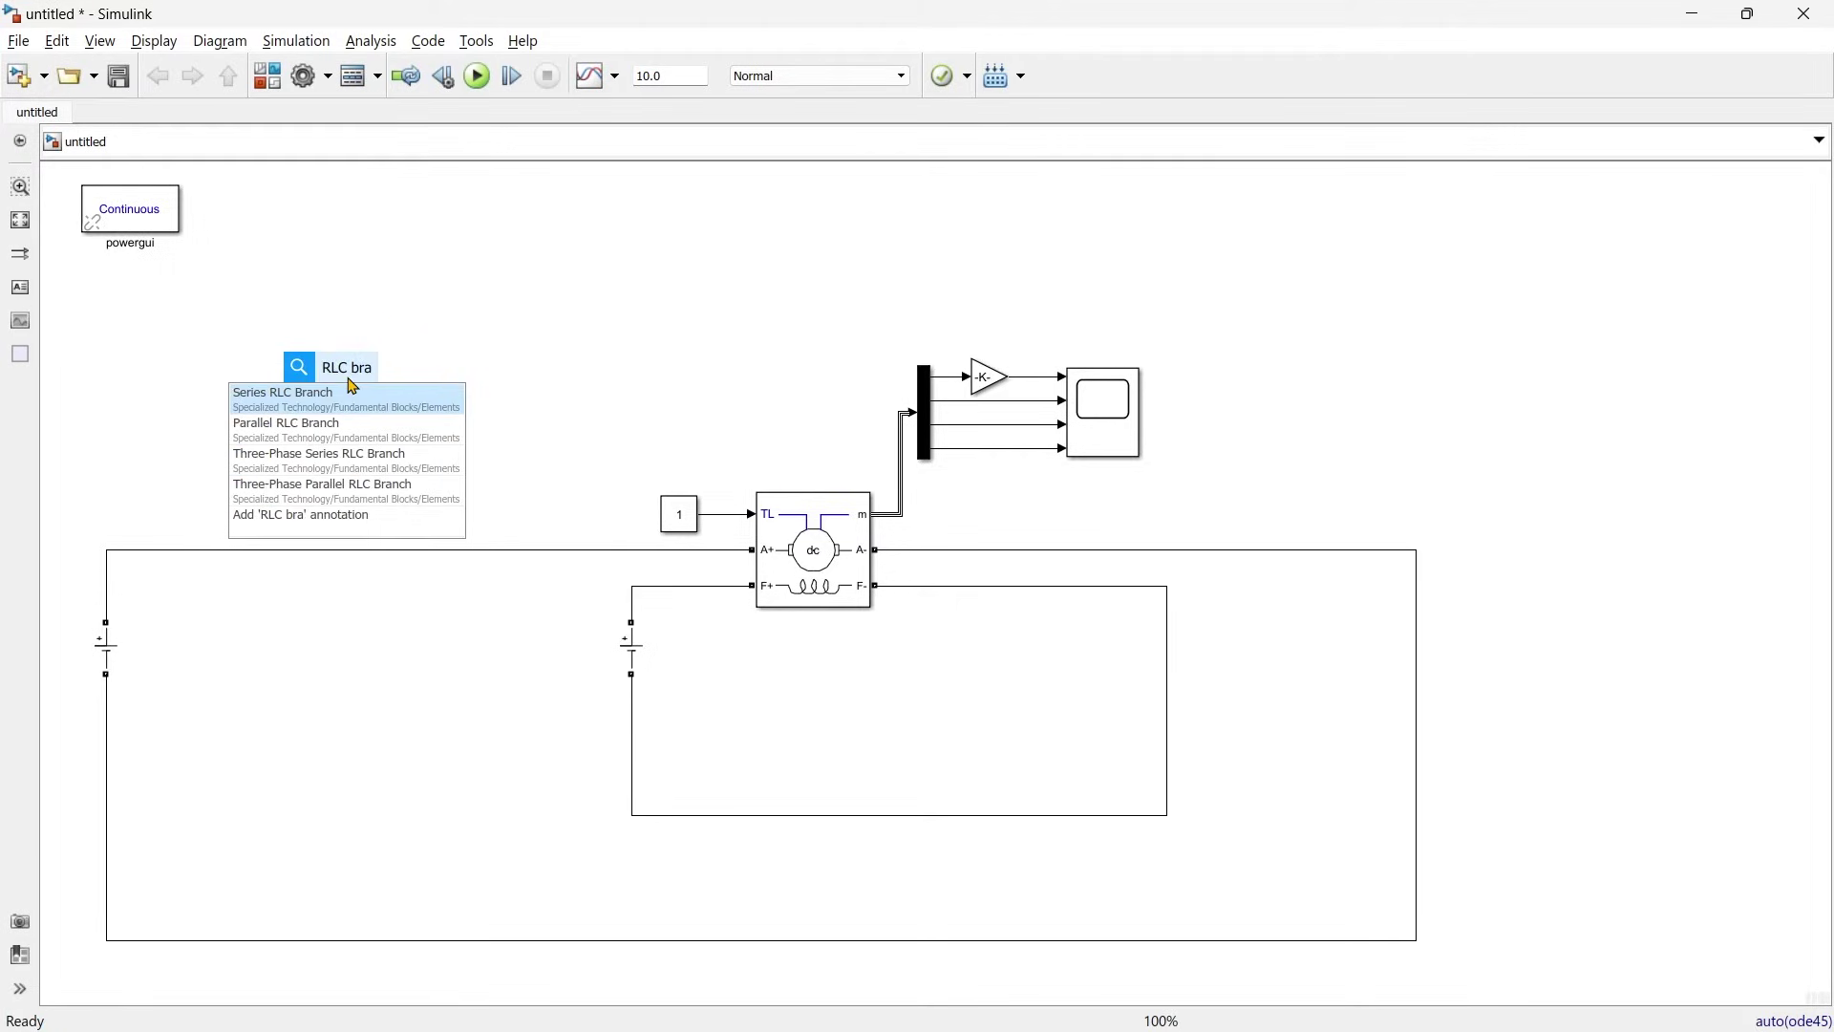
key("Return")
- Configure the Series RLC Branch as branch type R with a resistance of 25 ohms
double_click(351, 385)
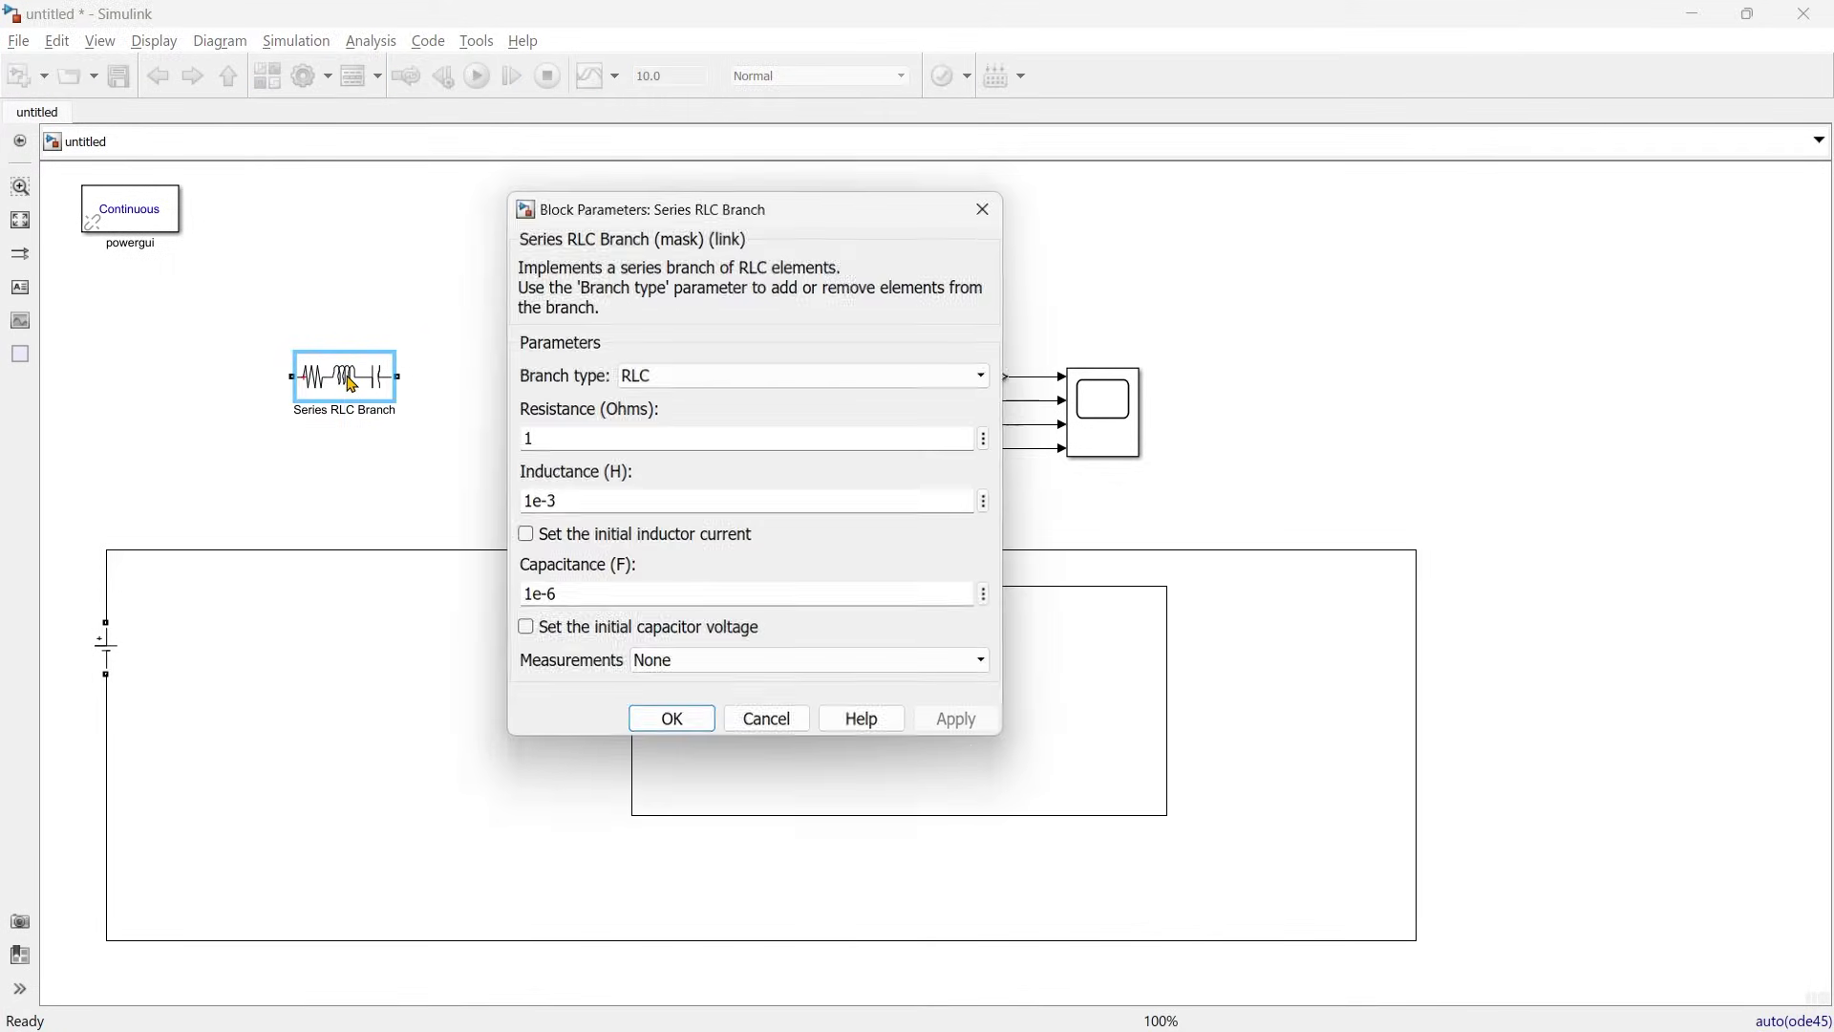
left_click(682, 378)
left_click(674, 424)
double_click(629, 433)
type("10")
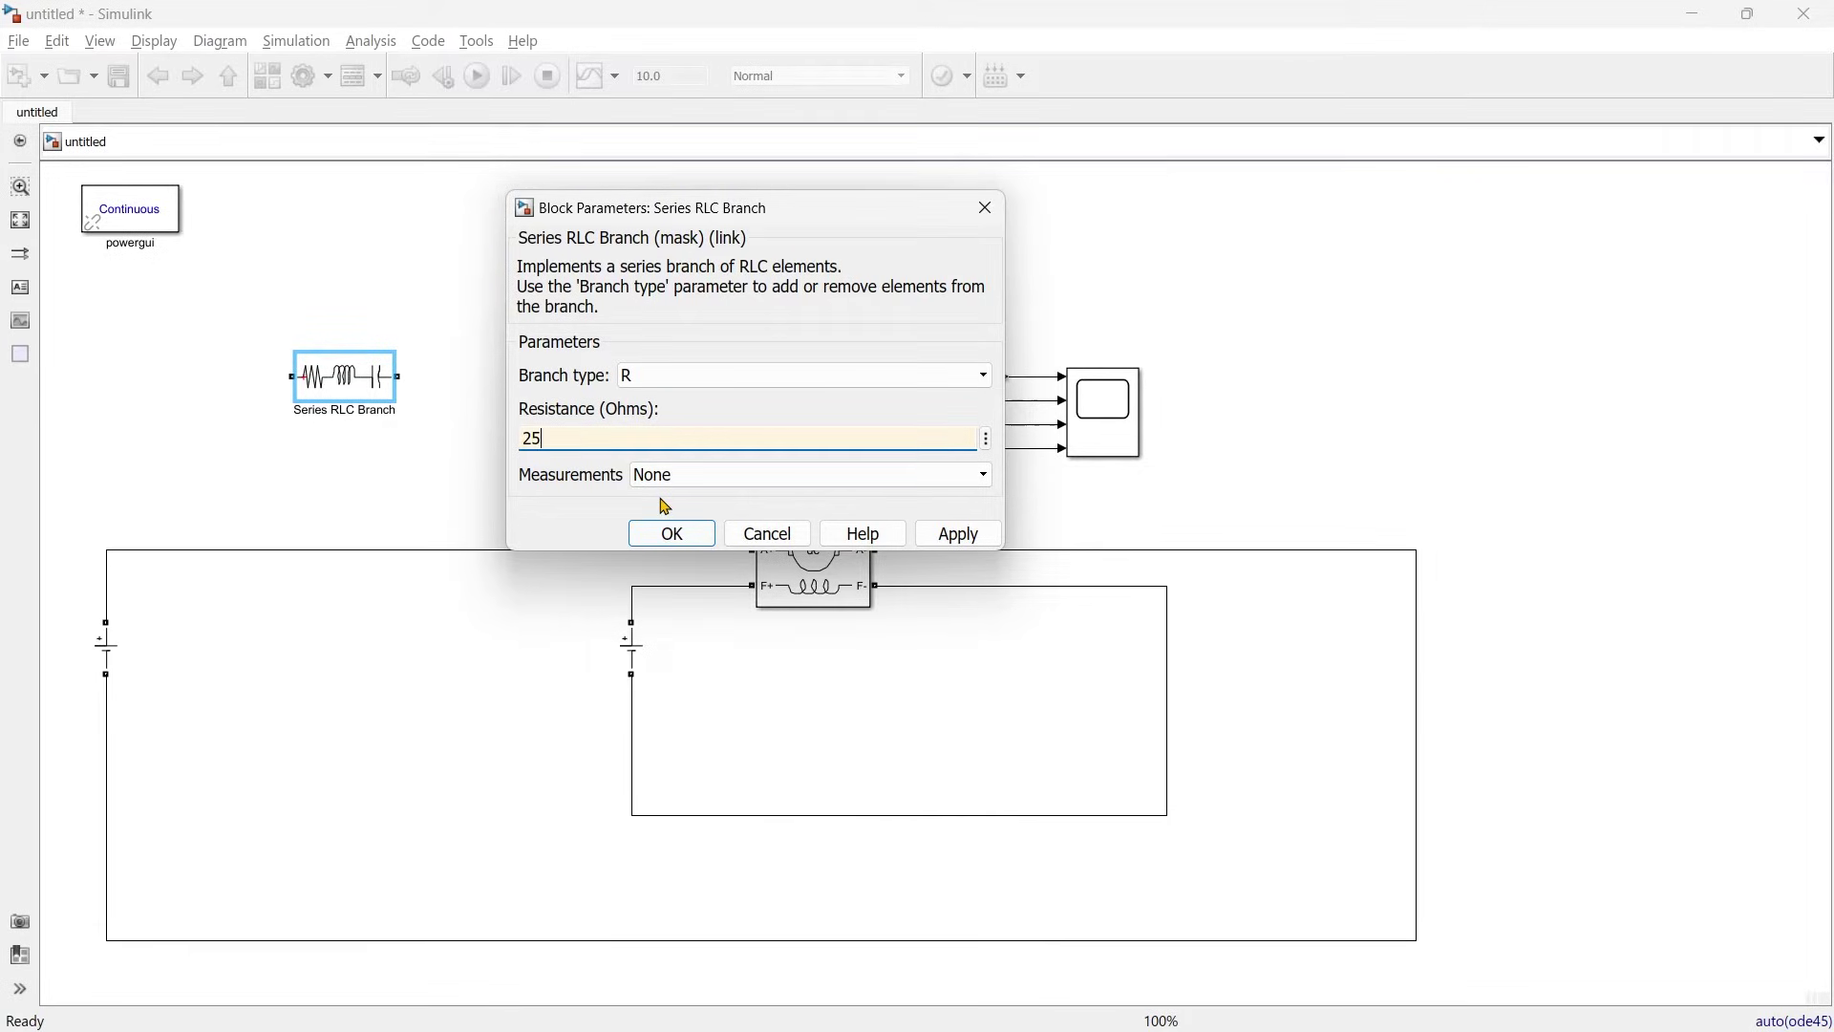
key("Return")
- Rename the resistor block R1 and build a series chain of resistors R1, R2 and R3 in the armature supply line
double_click(358, 411)
type("R1")
left_click(345, 382)
left_click_drag(345, 382, 529, 556)
left_click(250, 430)
left_click(202, 559)
left_click(197, 584)
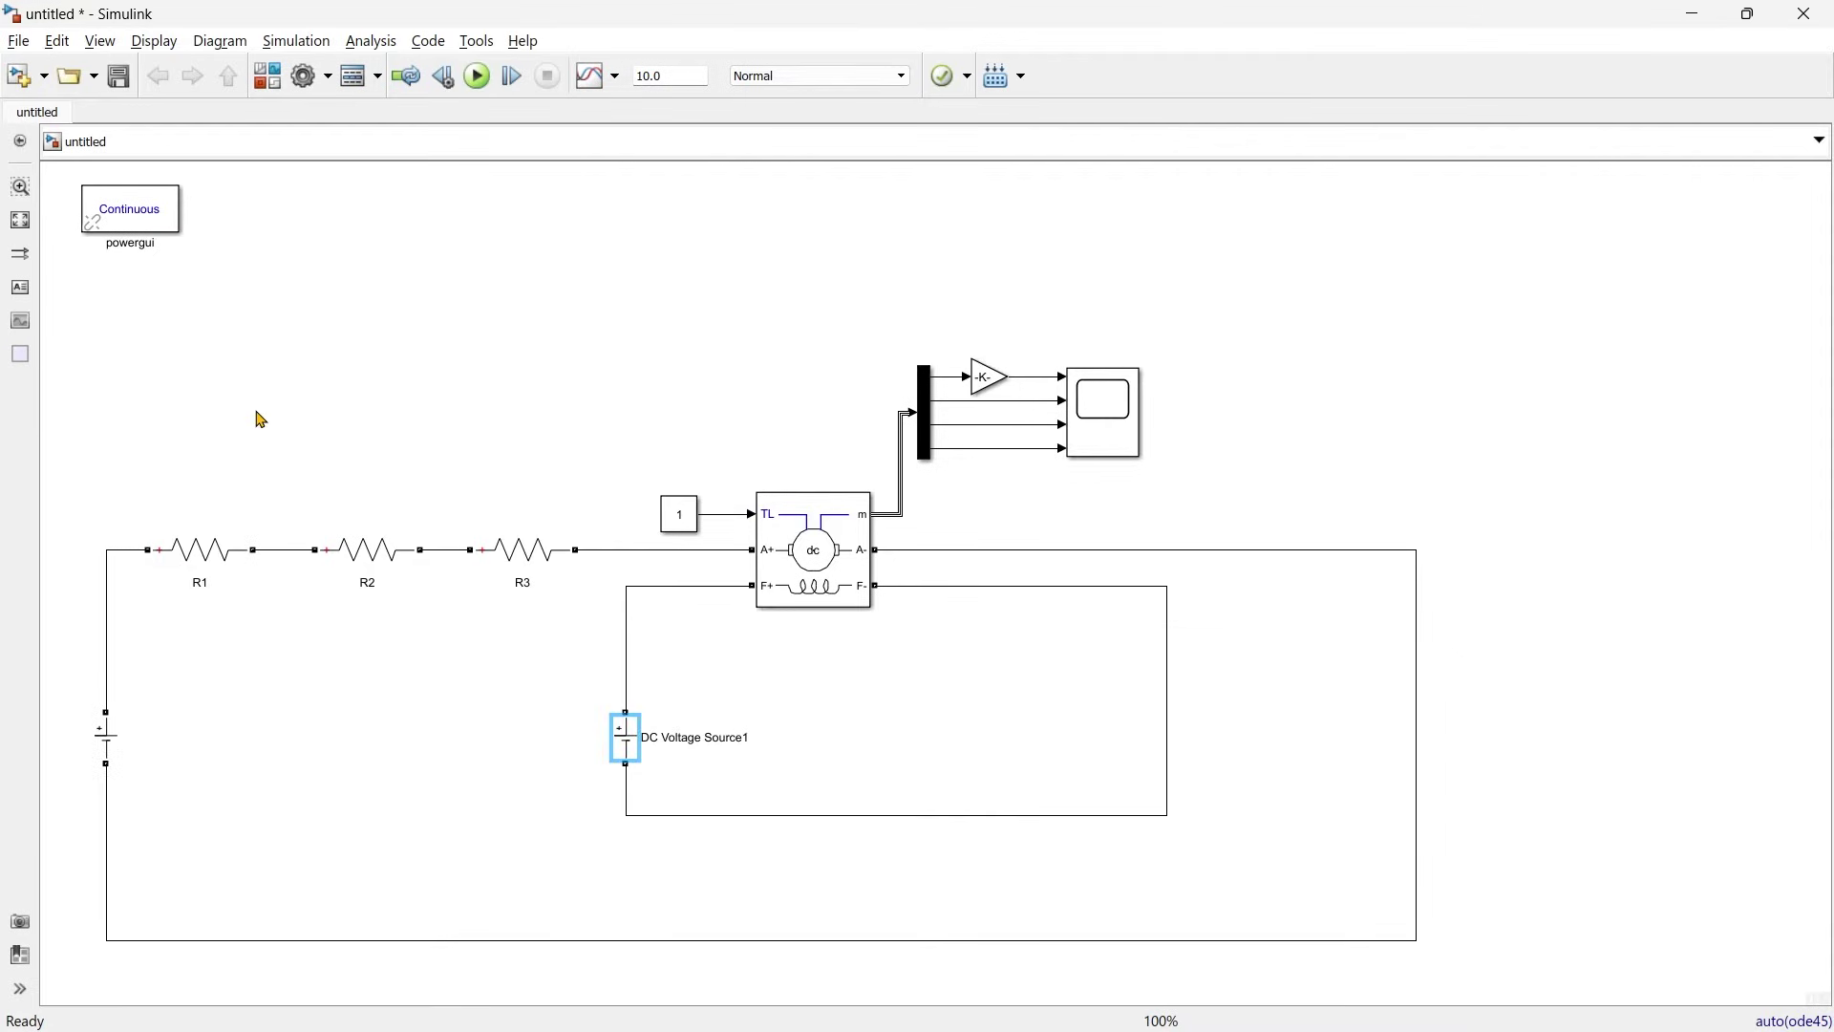
left_click(220, 543)
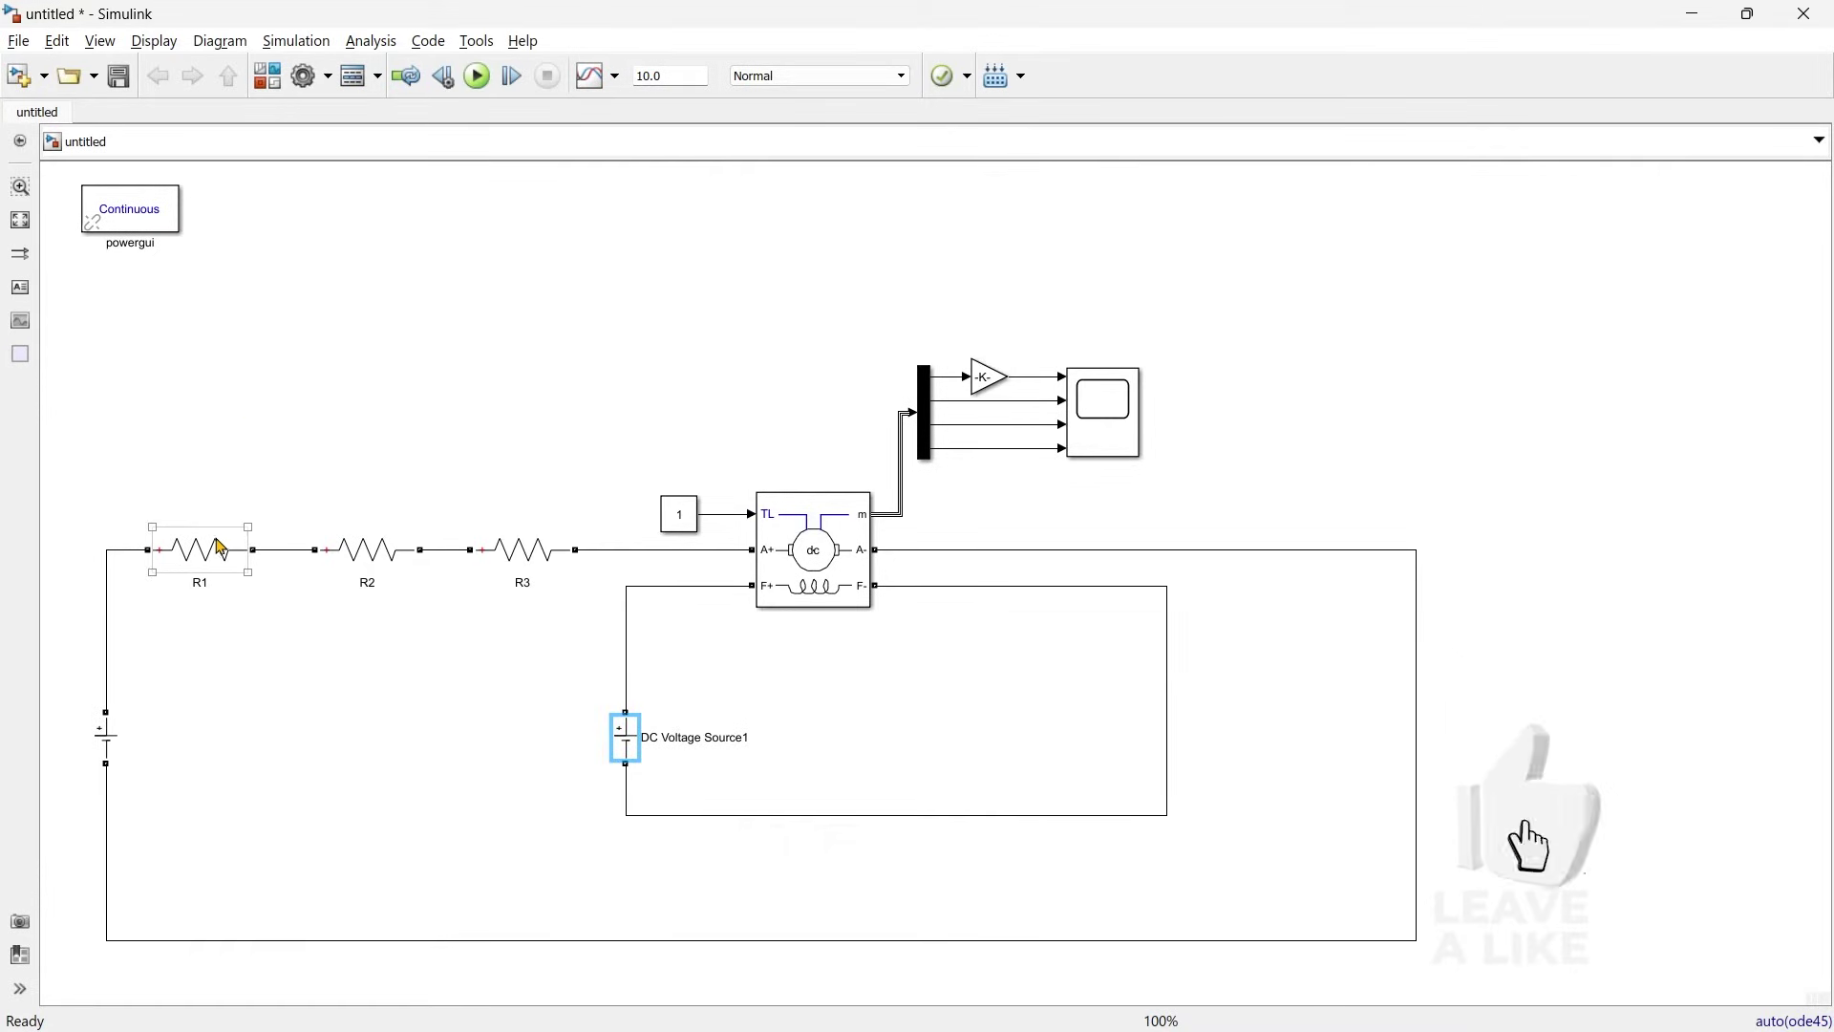
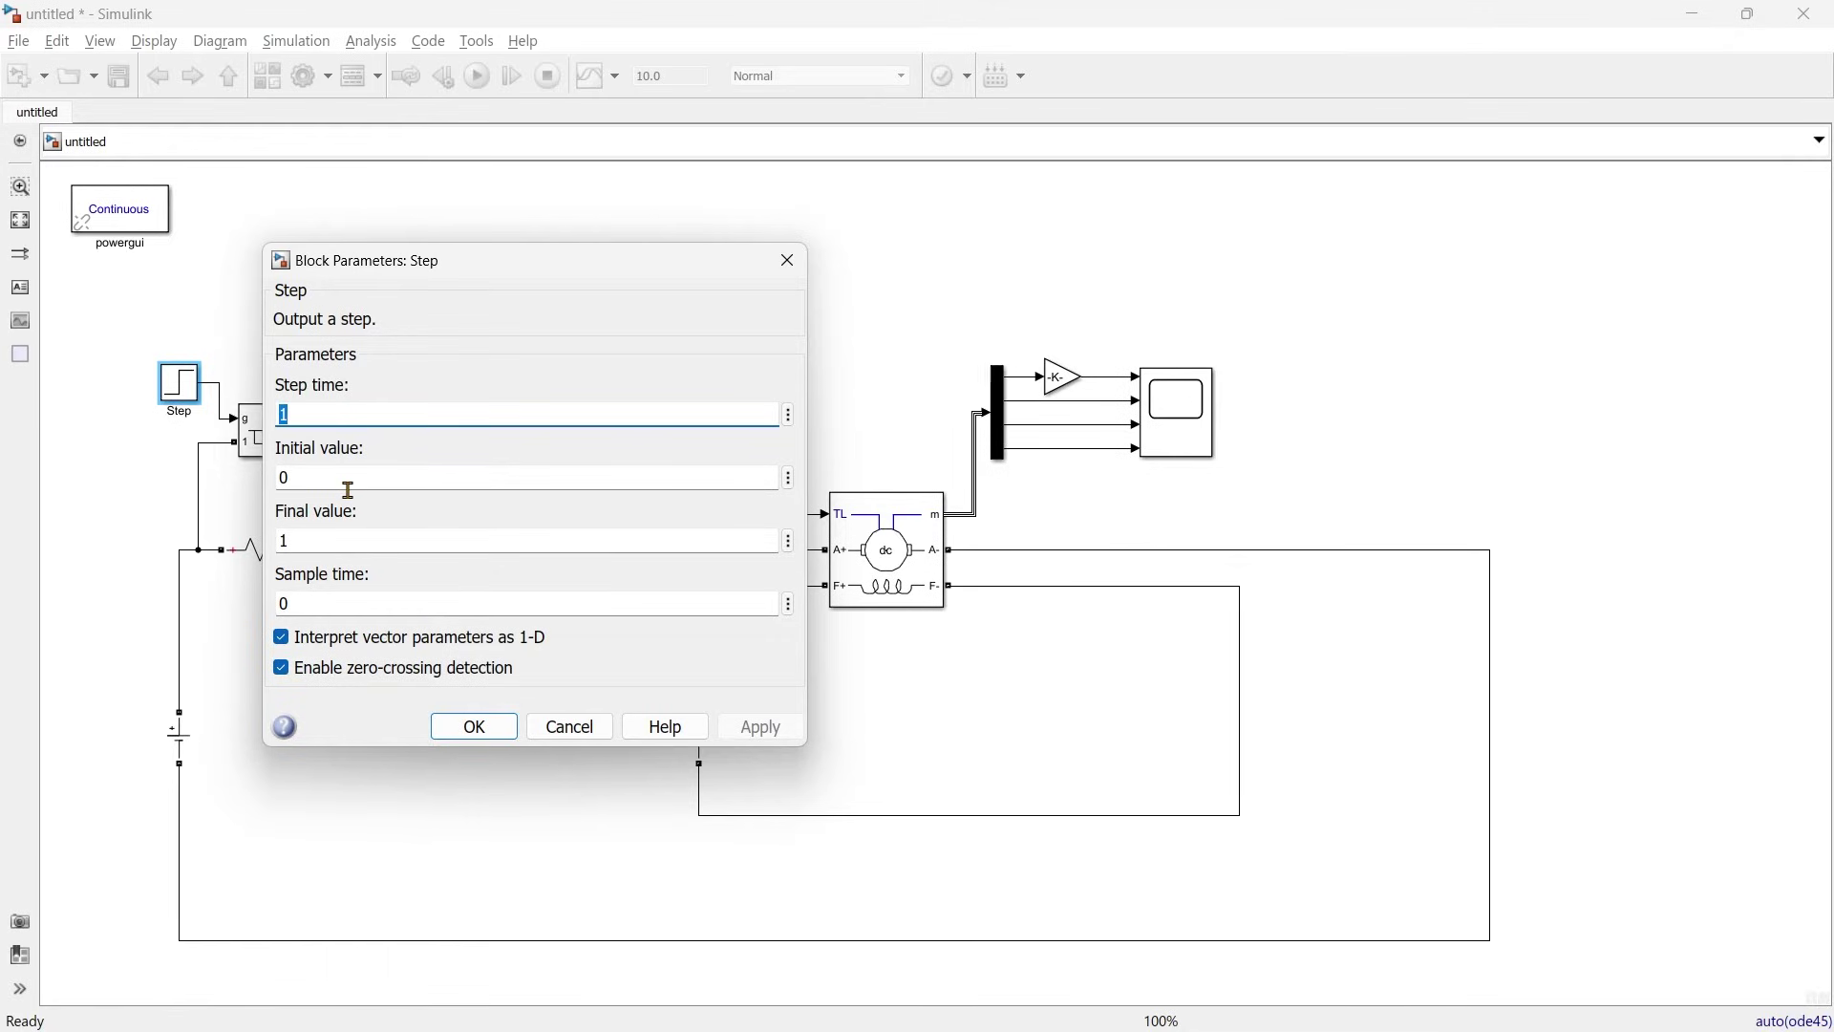
- Set the Step block's step time to 2.5 and copy the block to control the breakers across R2 and R3
type("2.5")
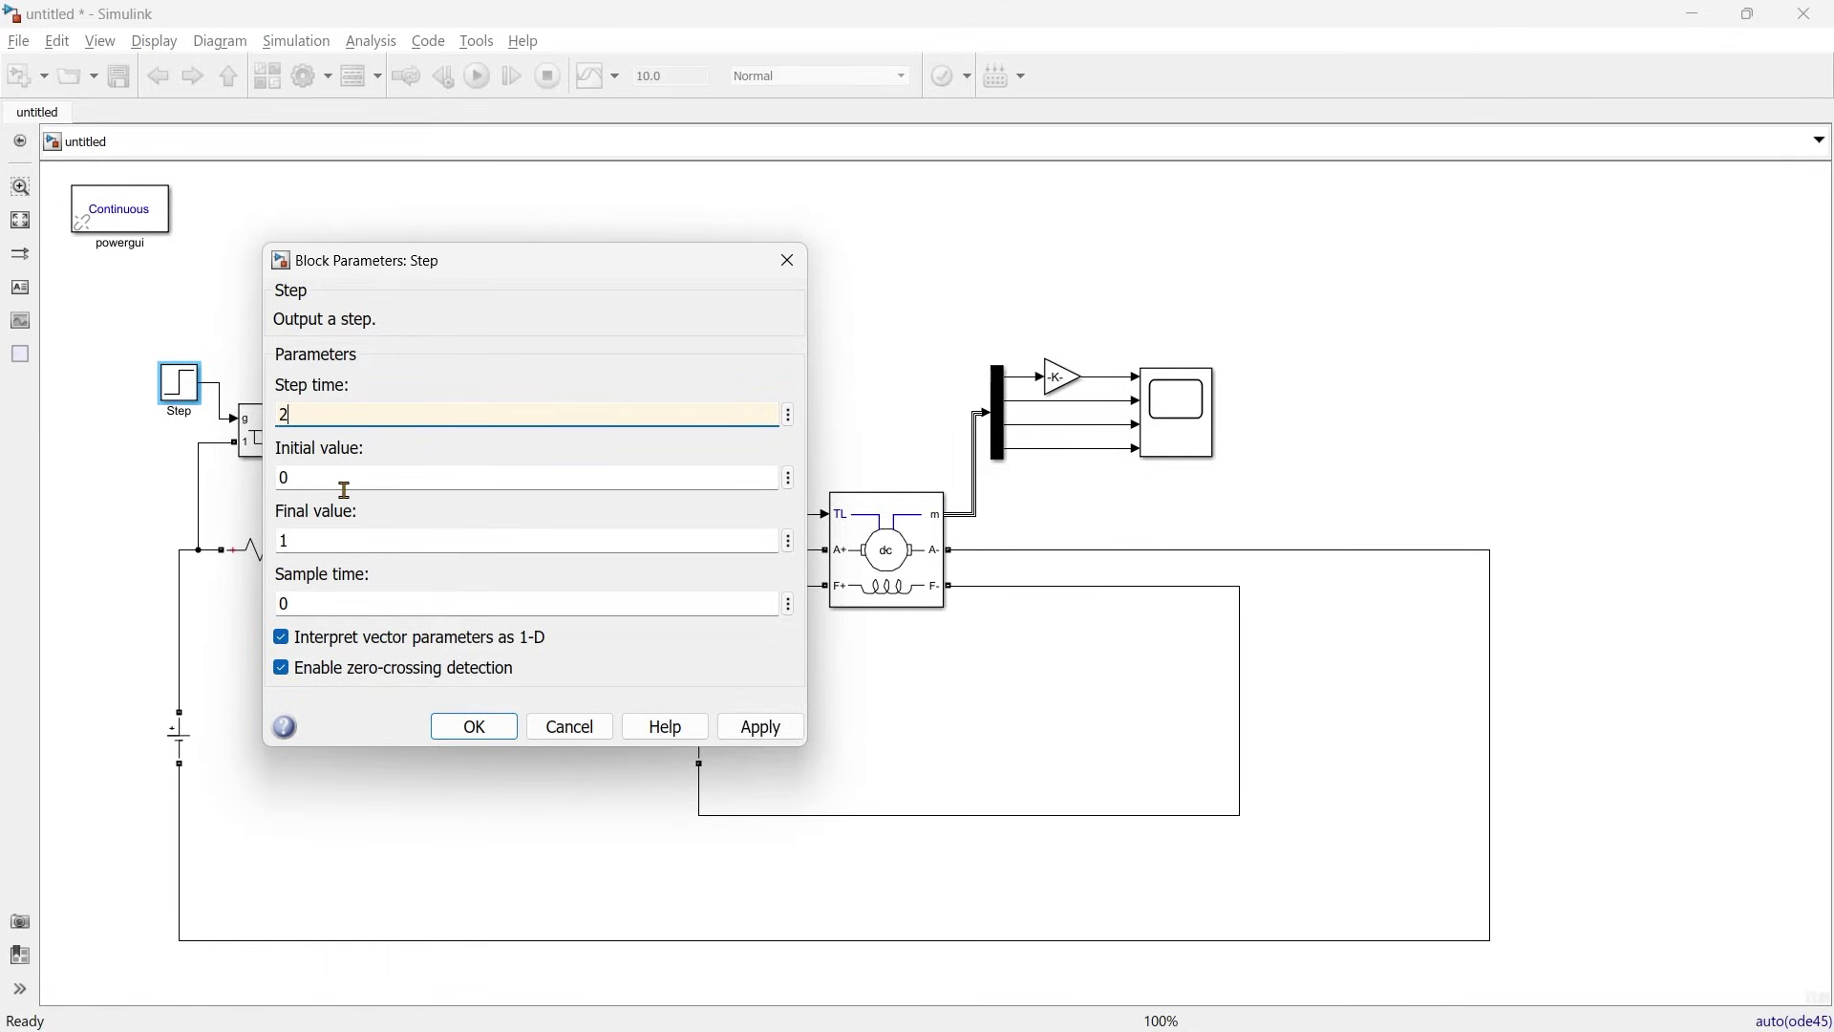
left_click(473, 728)
left_click_drag(180, 384, 518, 380)
left_click_drag(536, 371, 548, 414)
- Set the step time to 5 for the R2 breaker's Step block and 7.5 for the R3 breaker's Step block
double_click(354, 372)
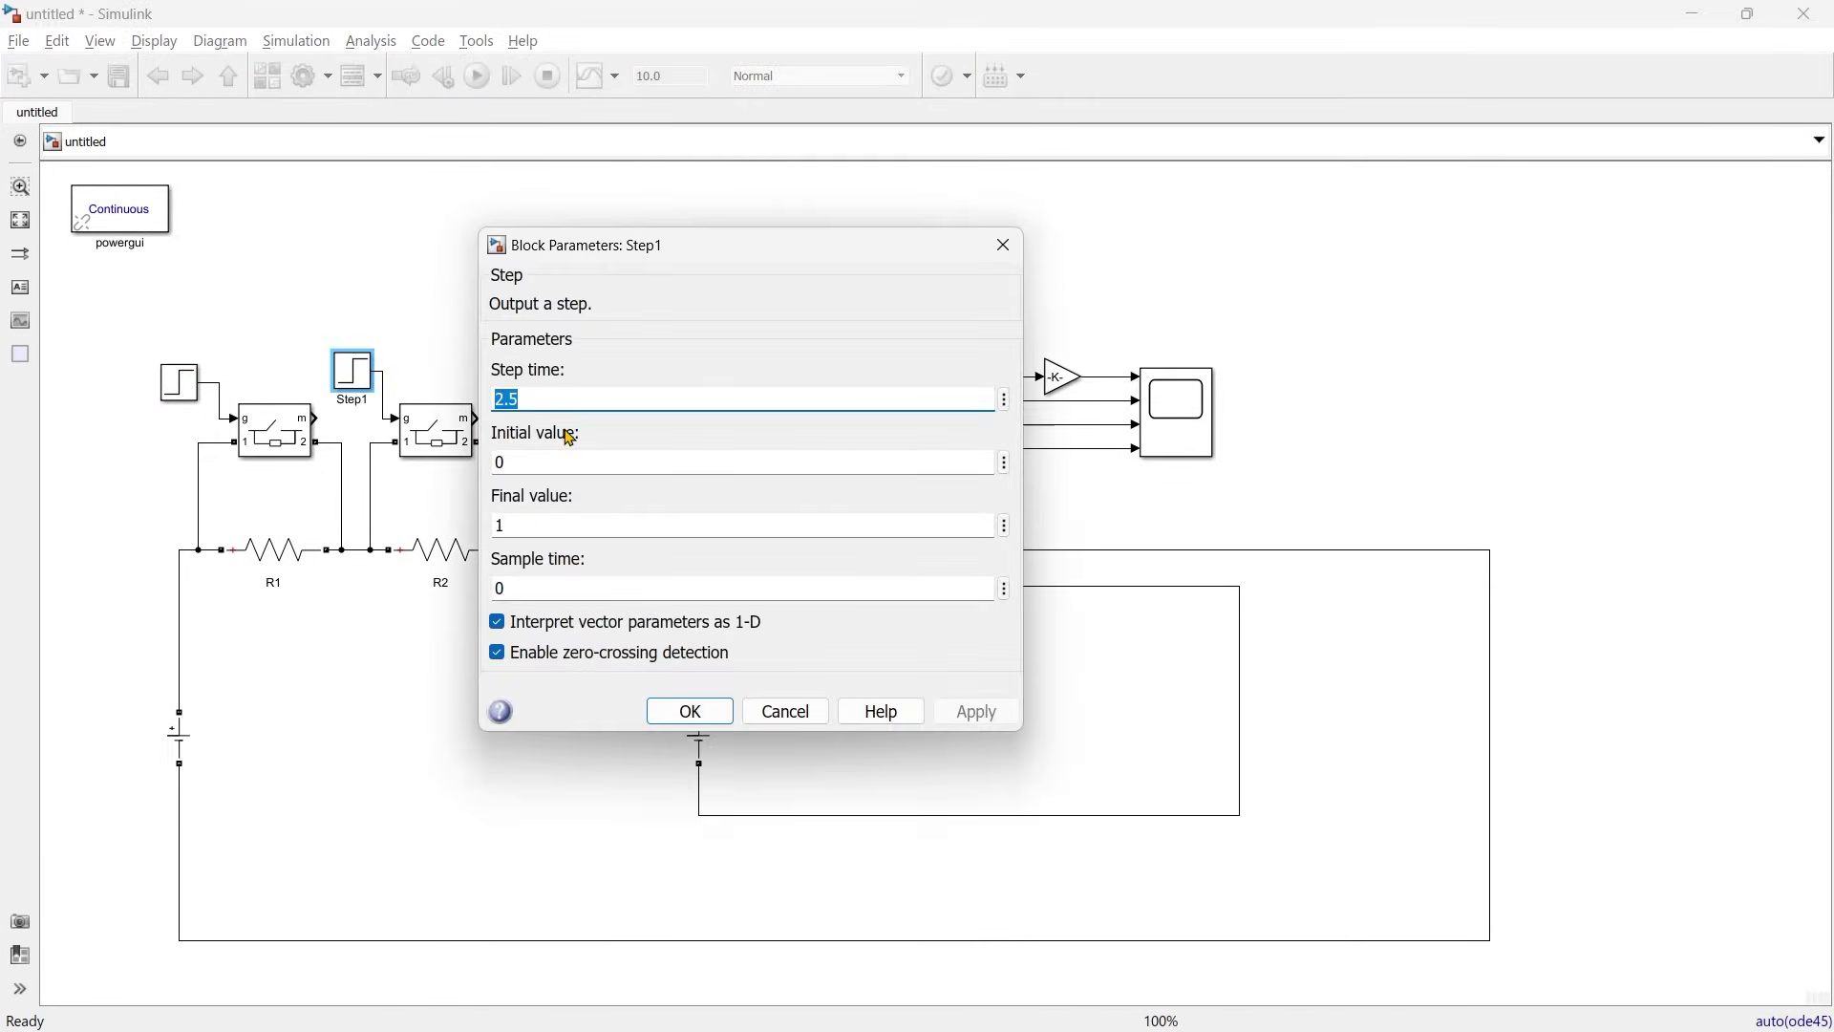
type("5")
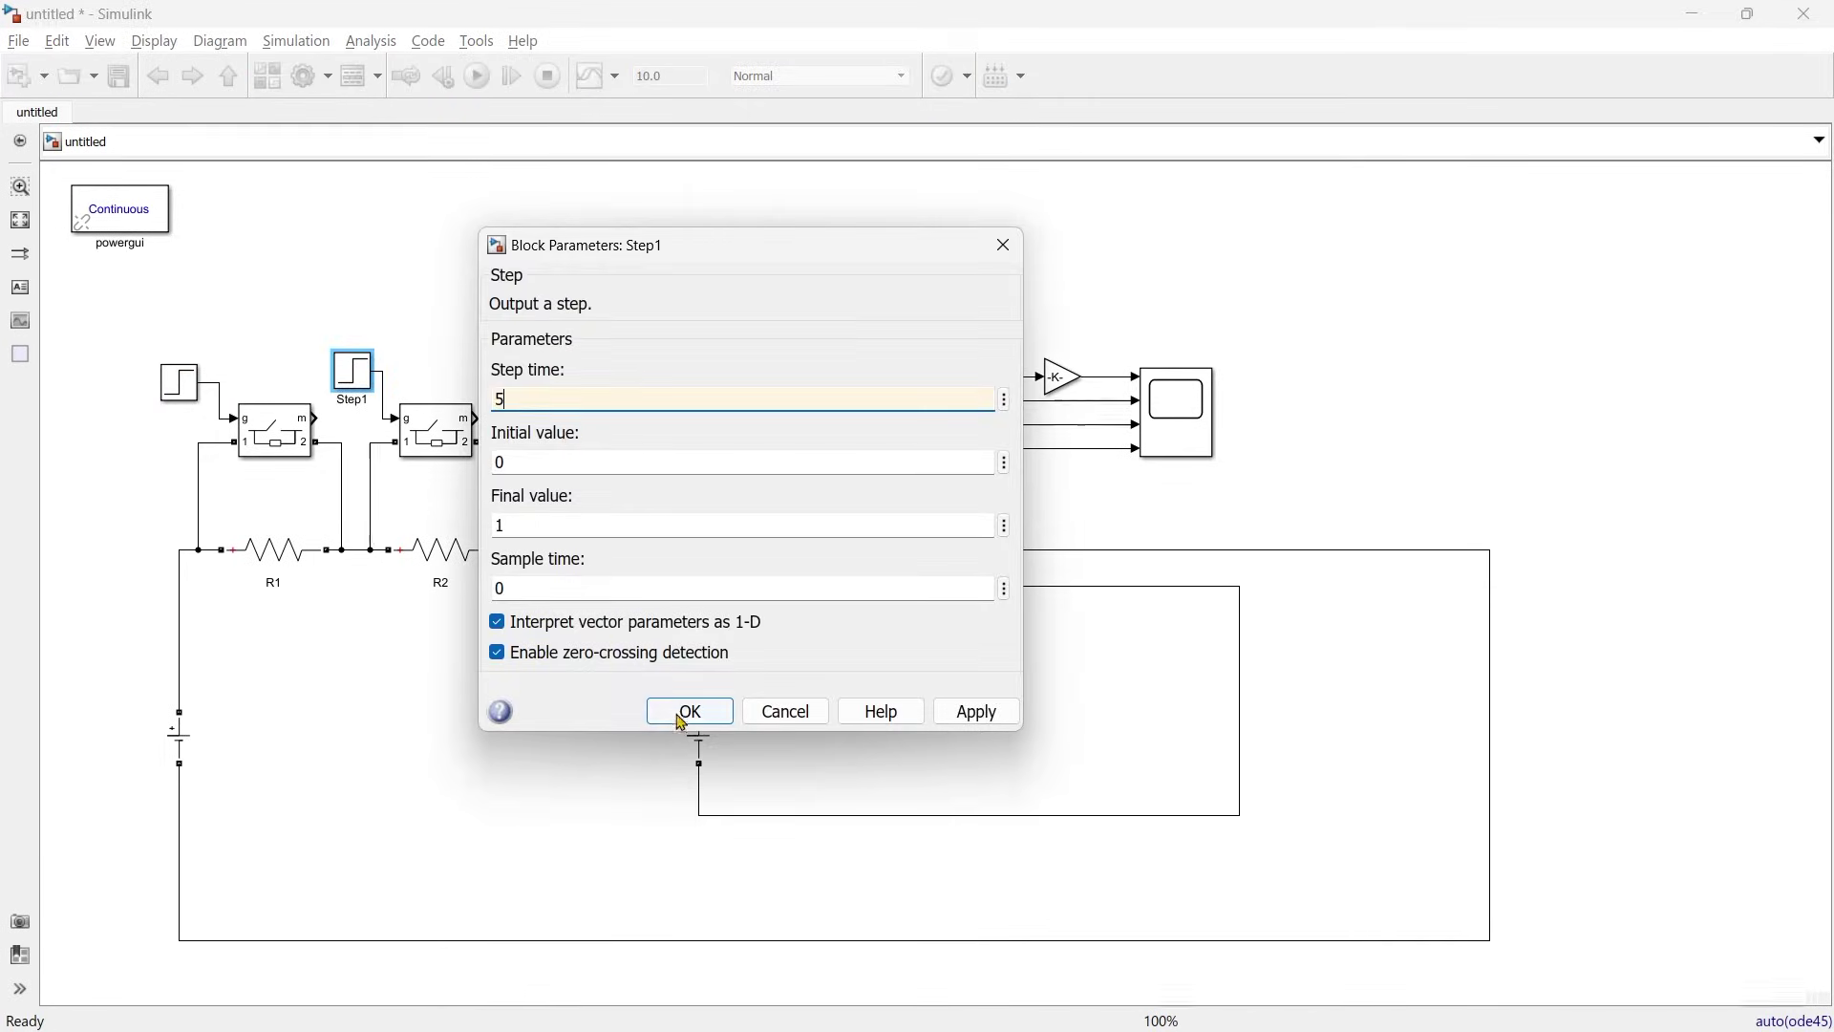
left_click(690, 712)
left_click(511, 375)
double_click(512, 376)
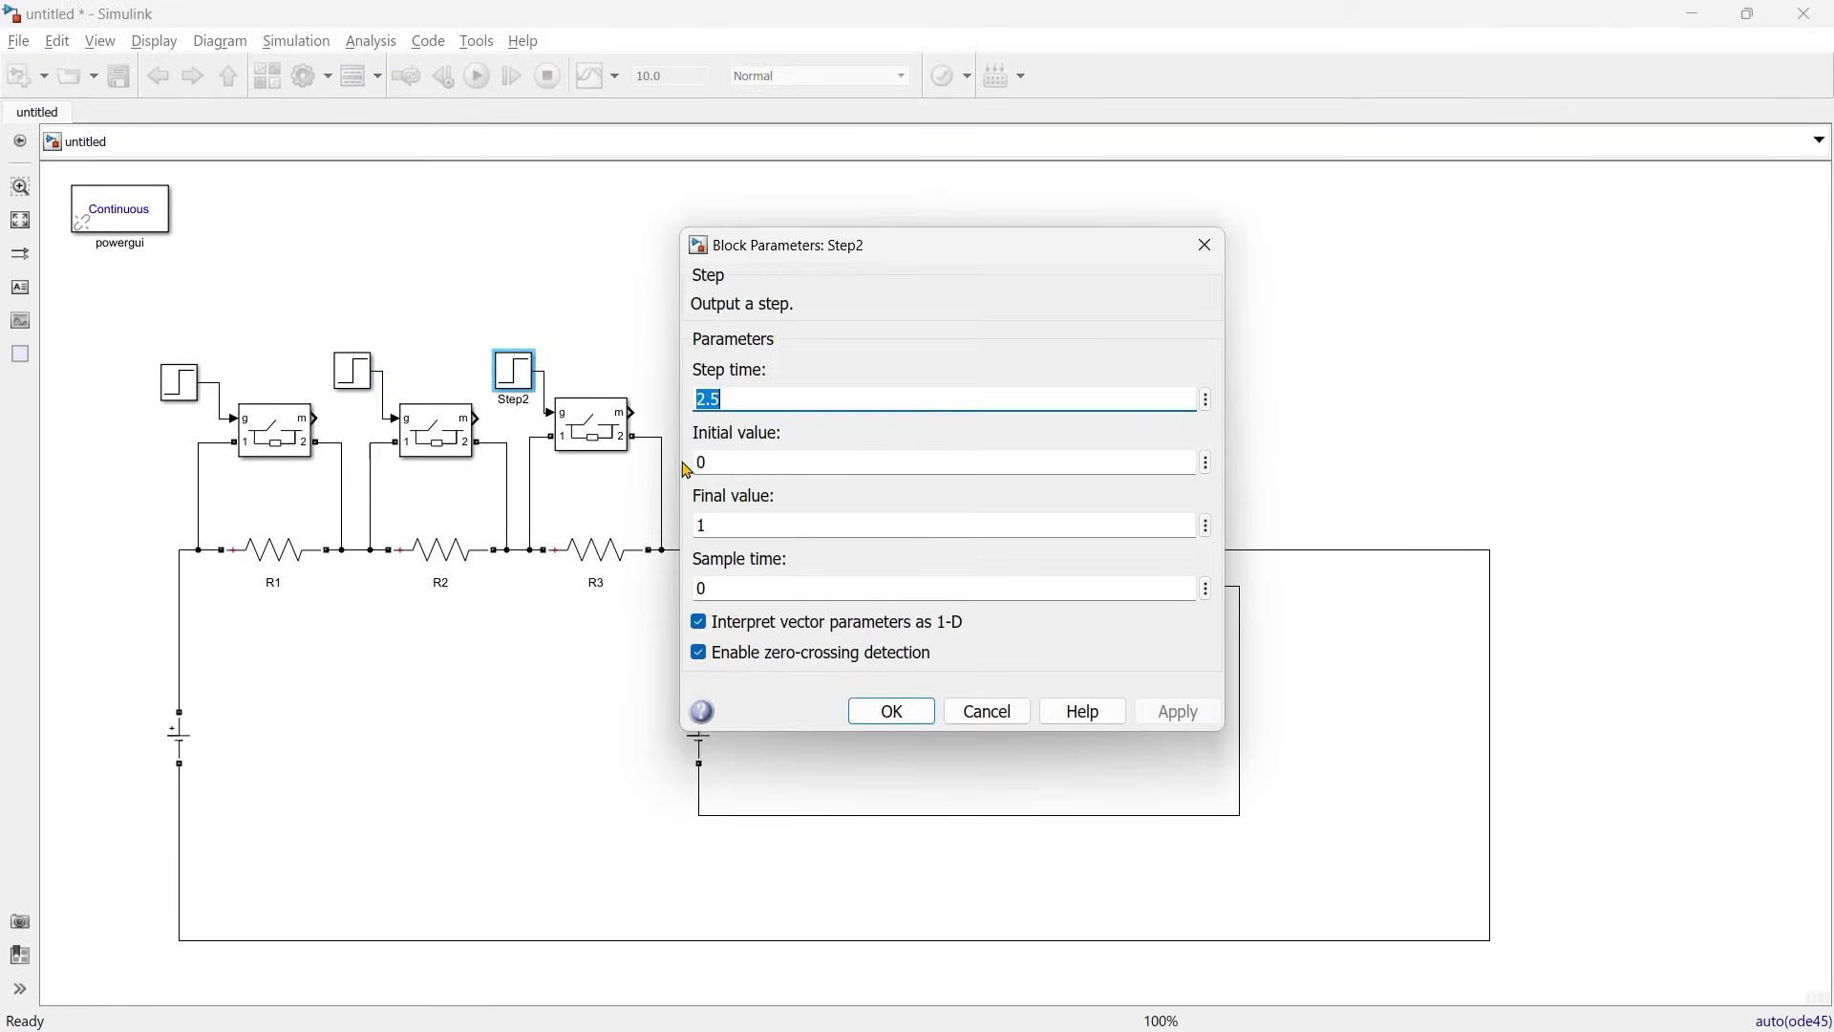
type("7.")
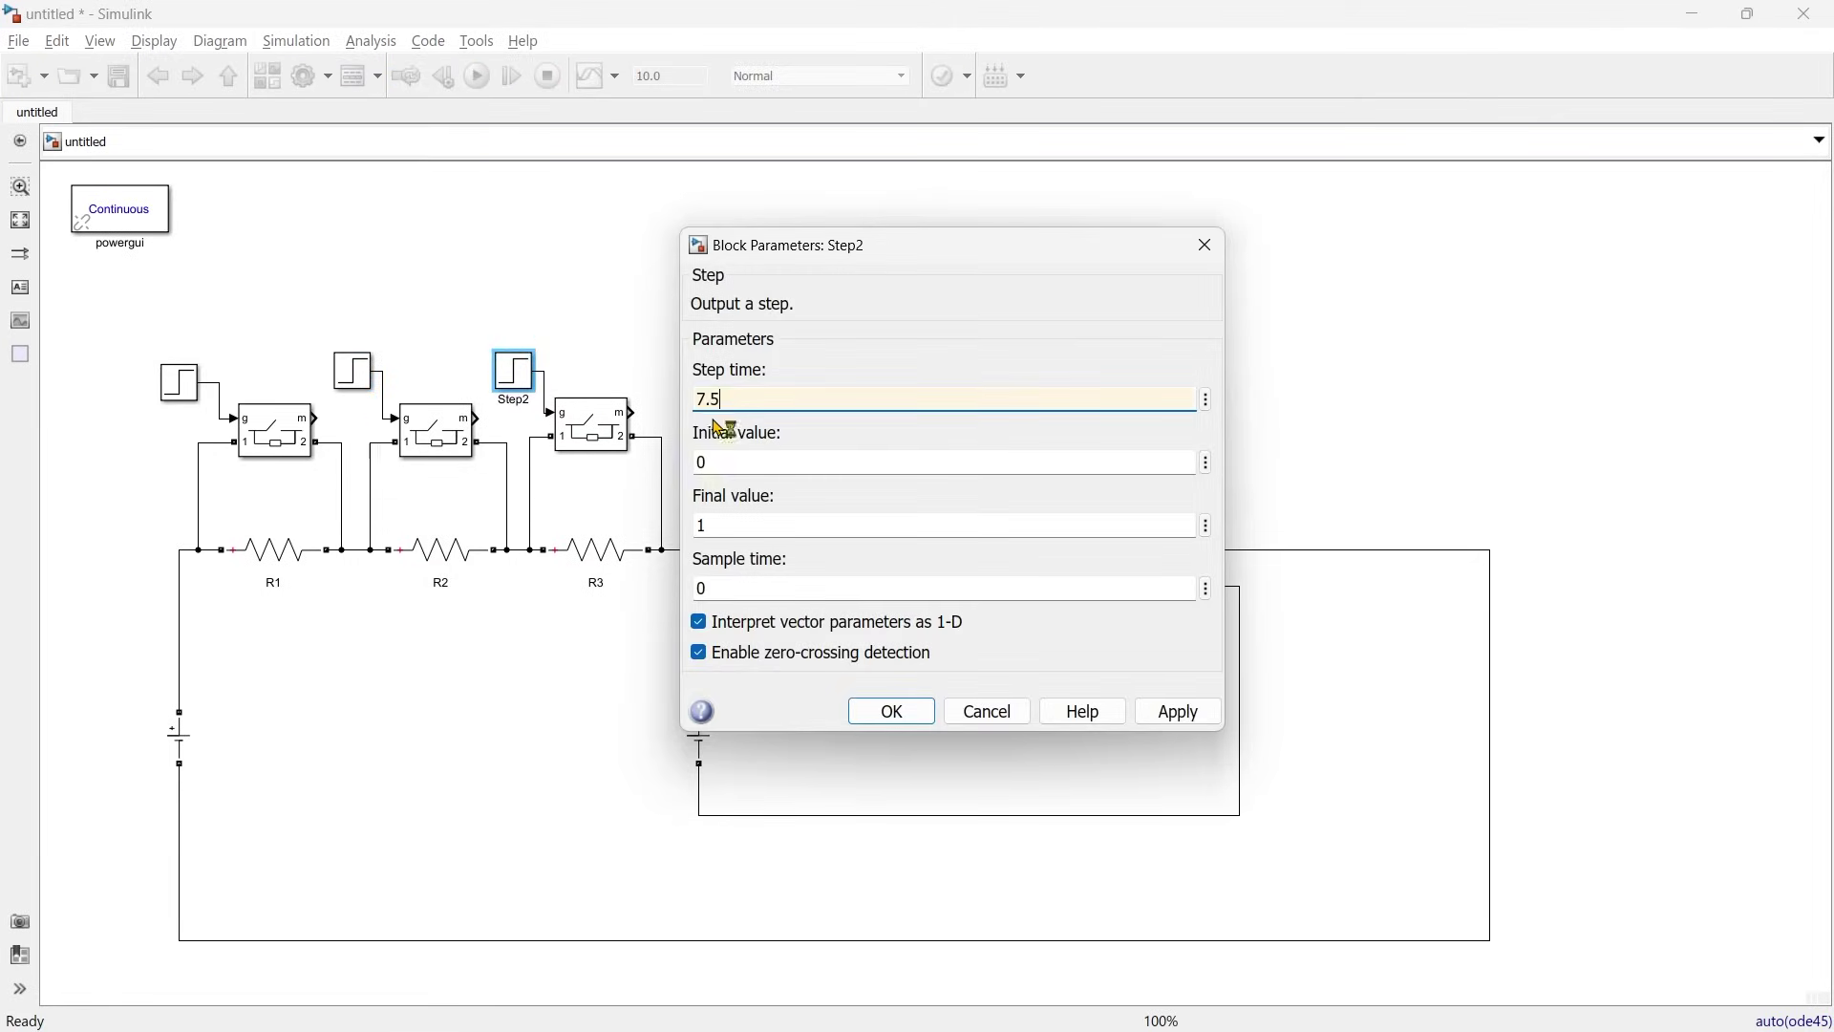
type("5")
key("Return")
left_click(358, 380)
left_click(184, 381)
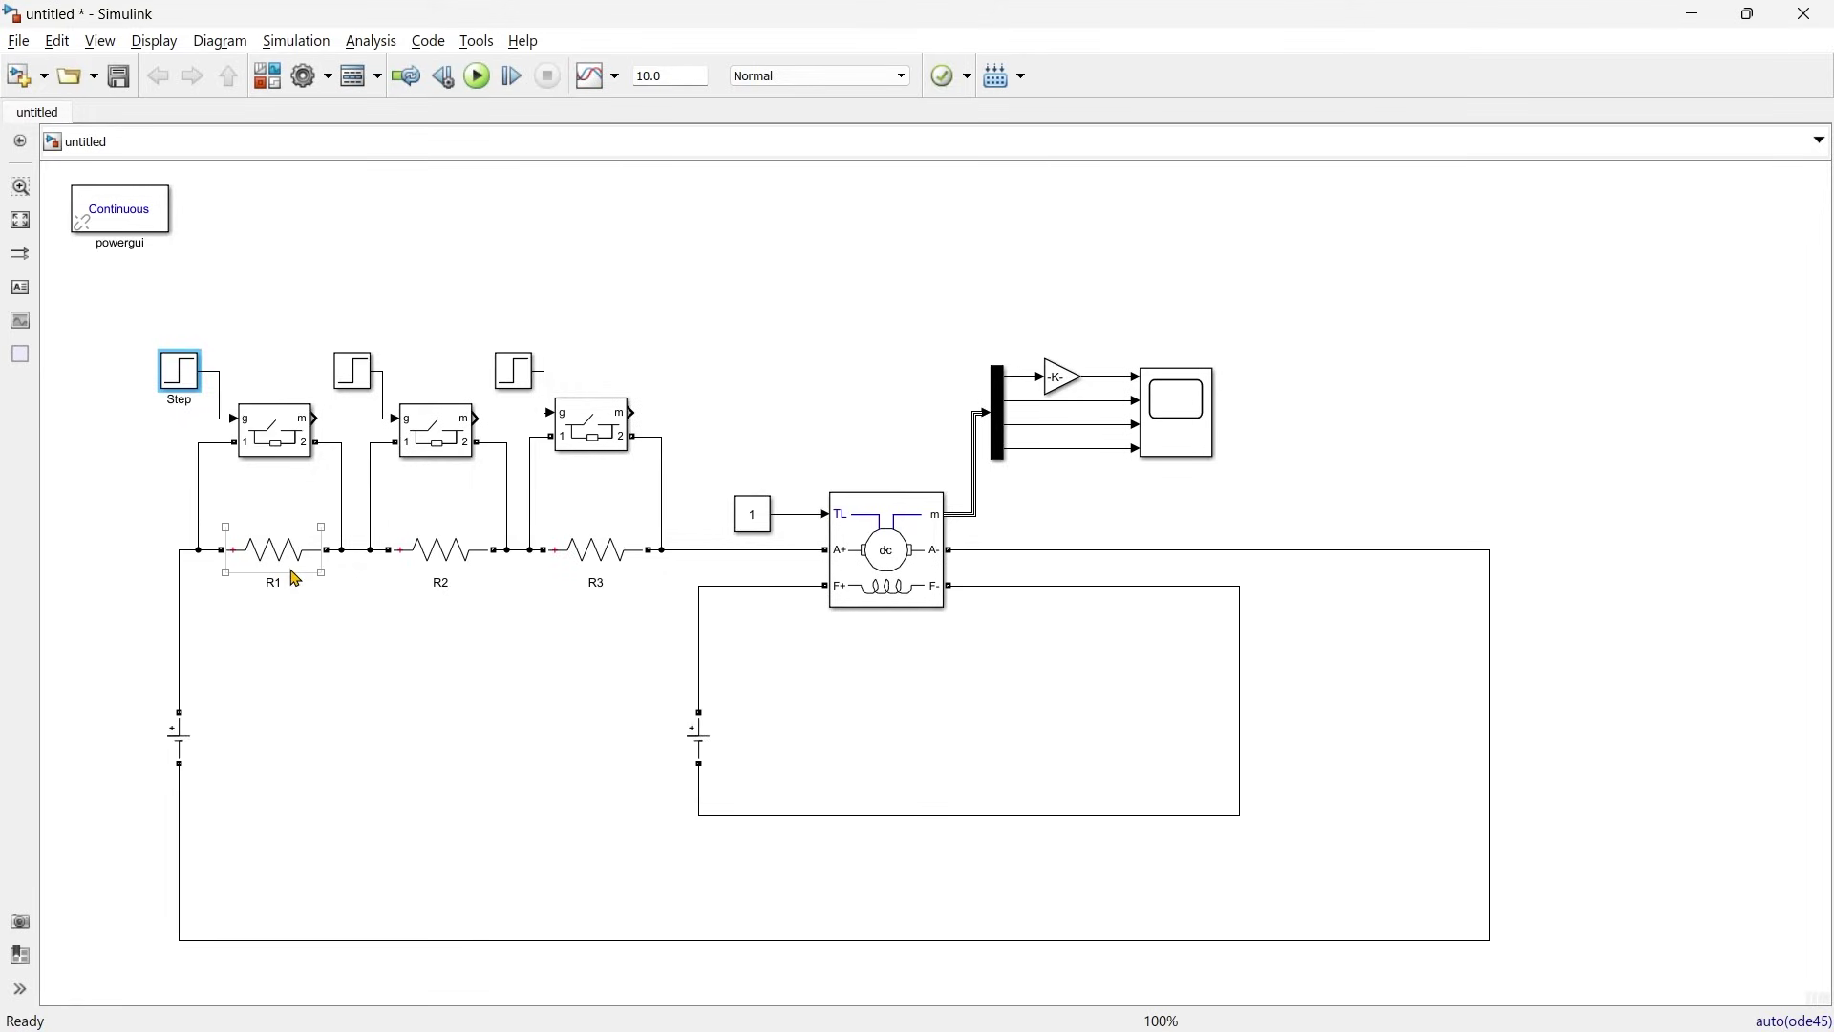
left_click(296, 664)
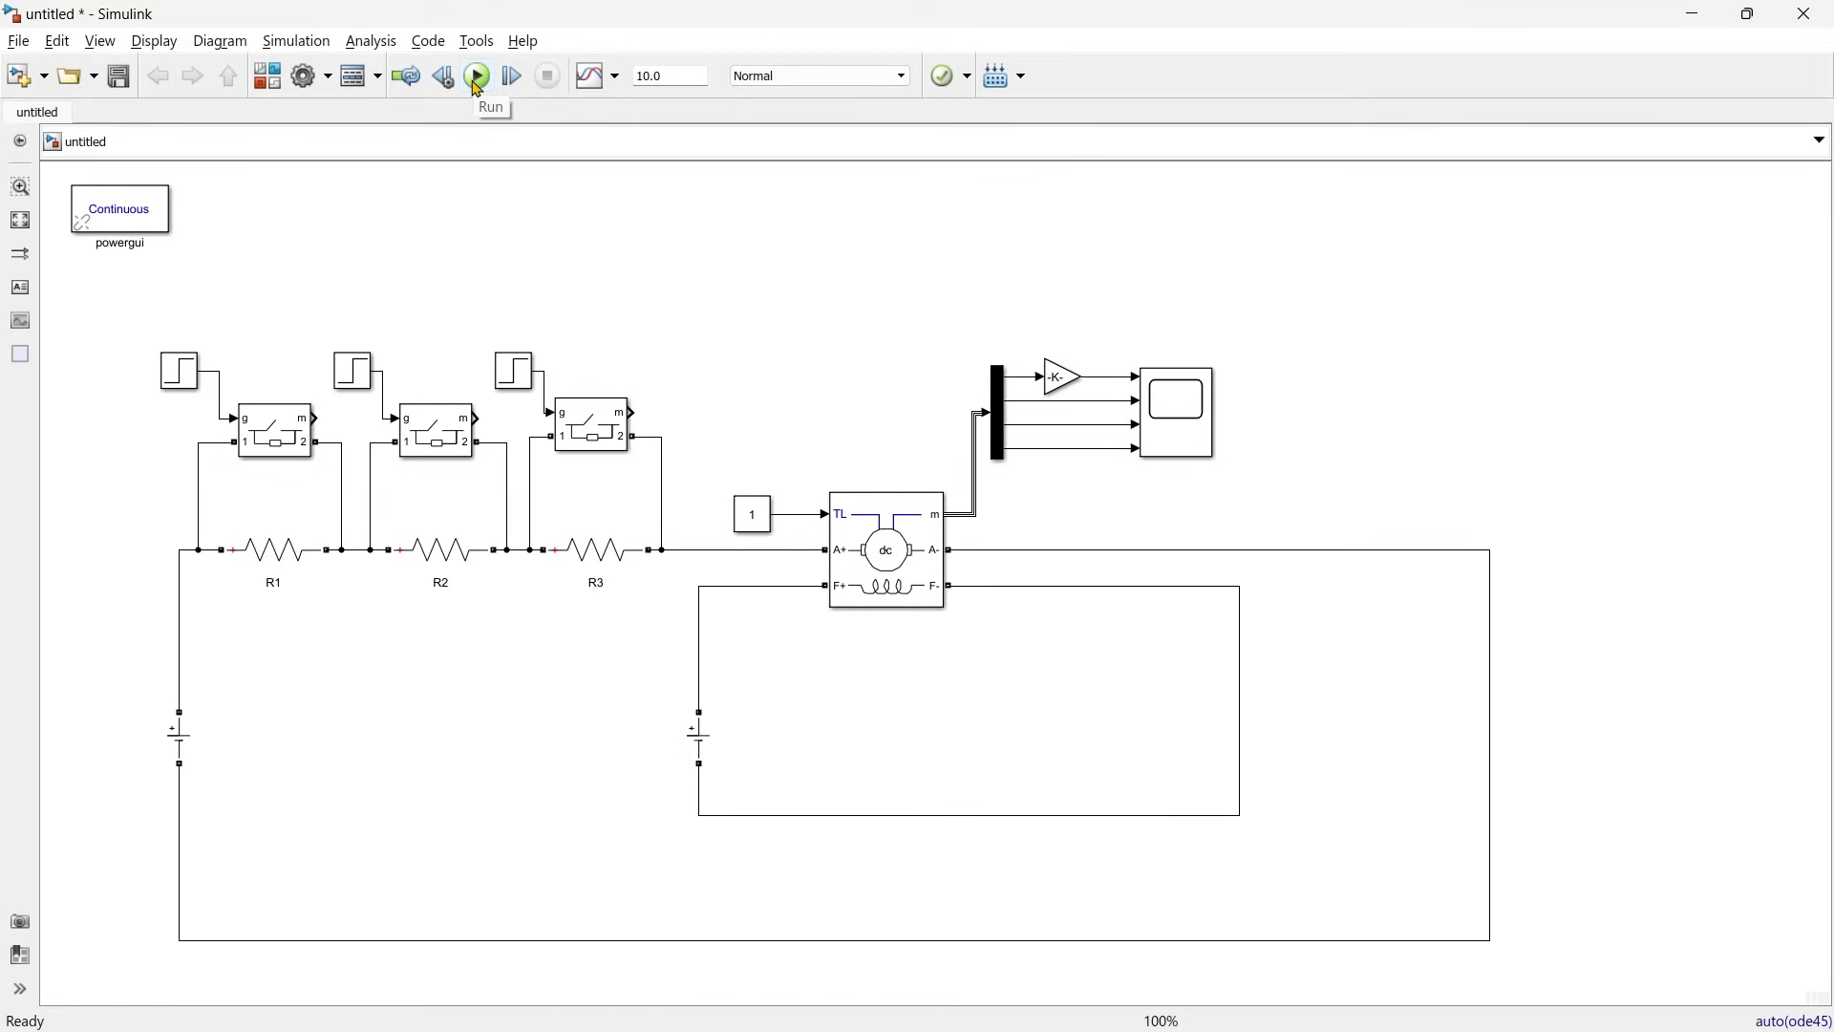
- Run the simulation, open the Scope and scale the X and Y axes to fit the curves
left_click(477, 81)
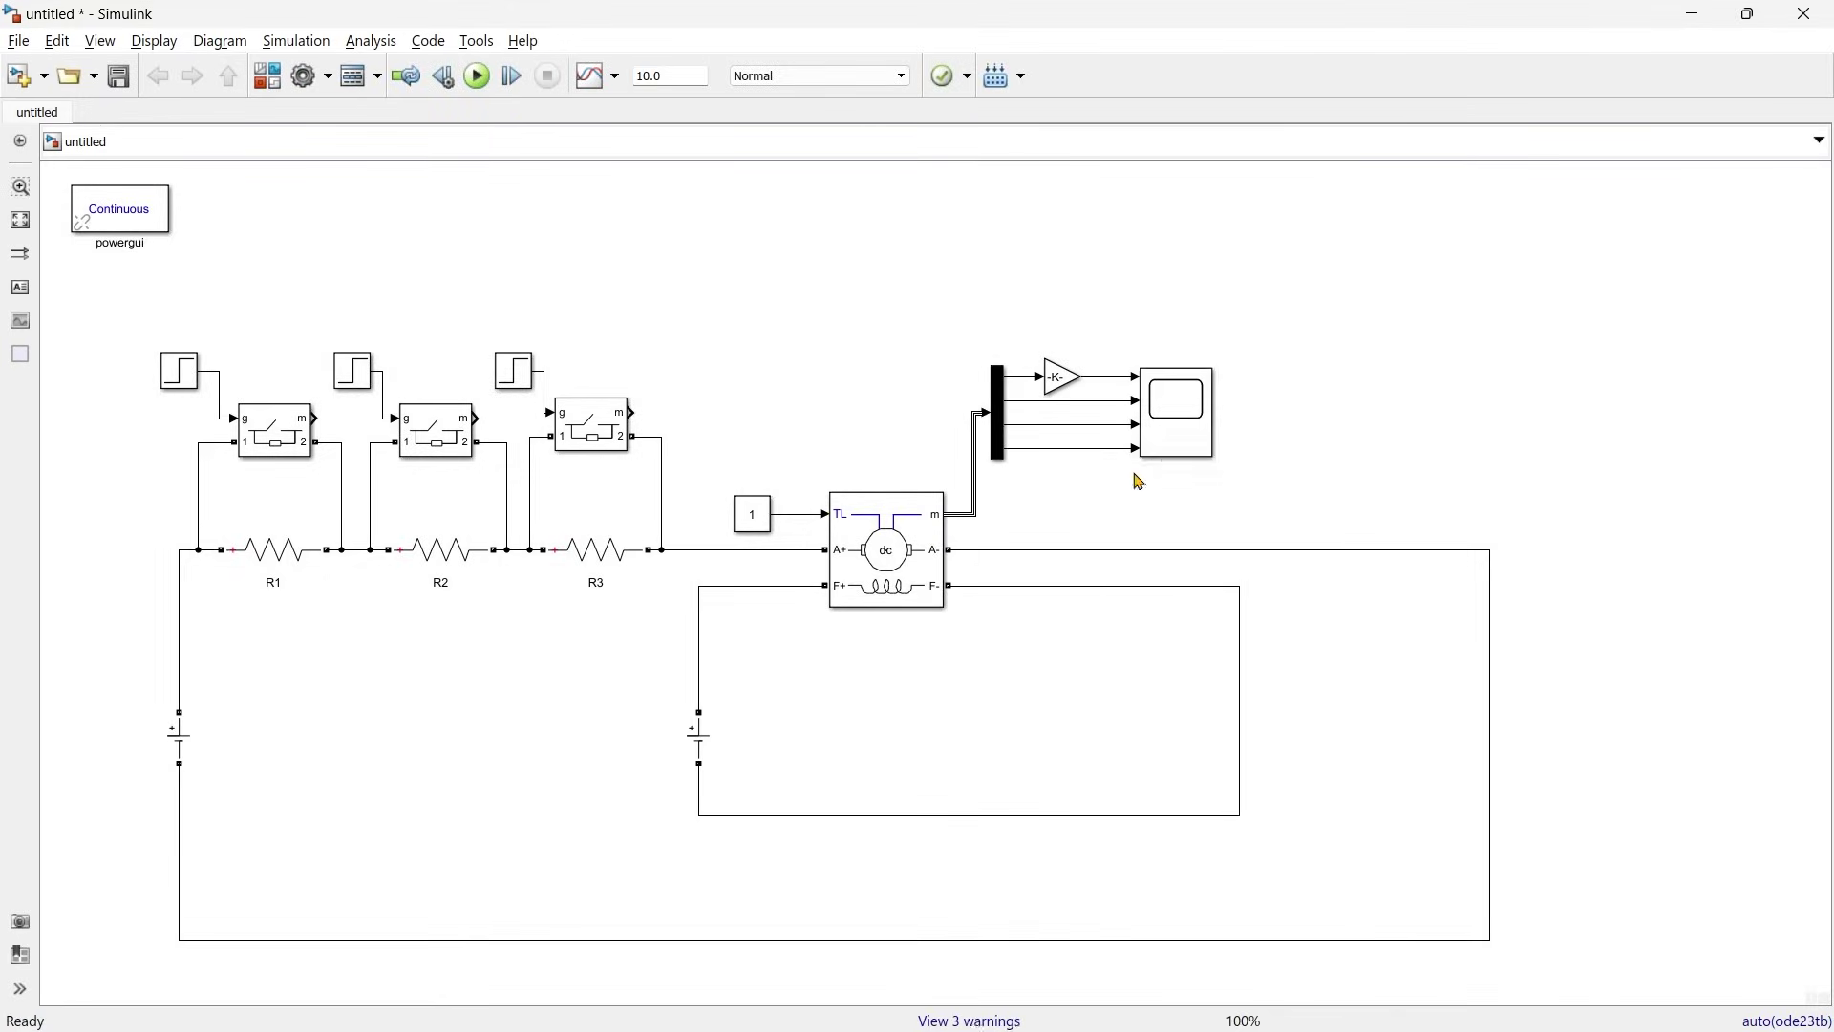
left_click(1184, 425)
double_click(1183, 425)
left_click(291, 73)
left_click(277, 112)
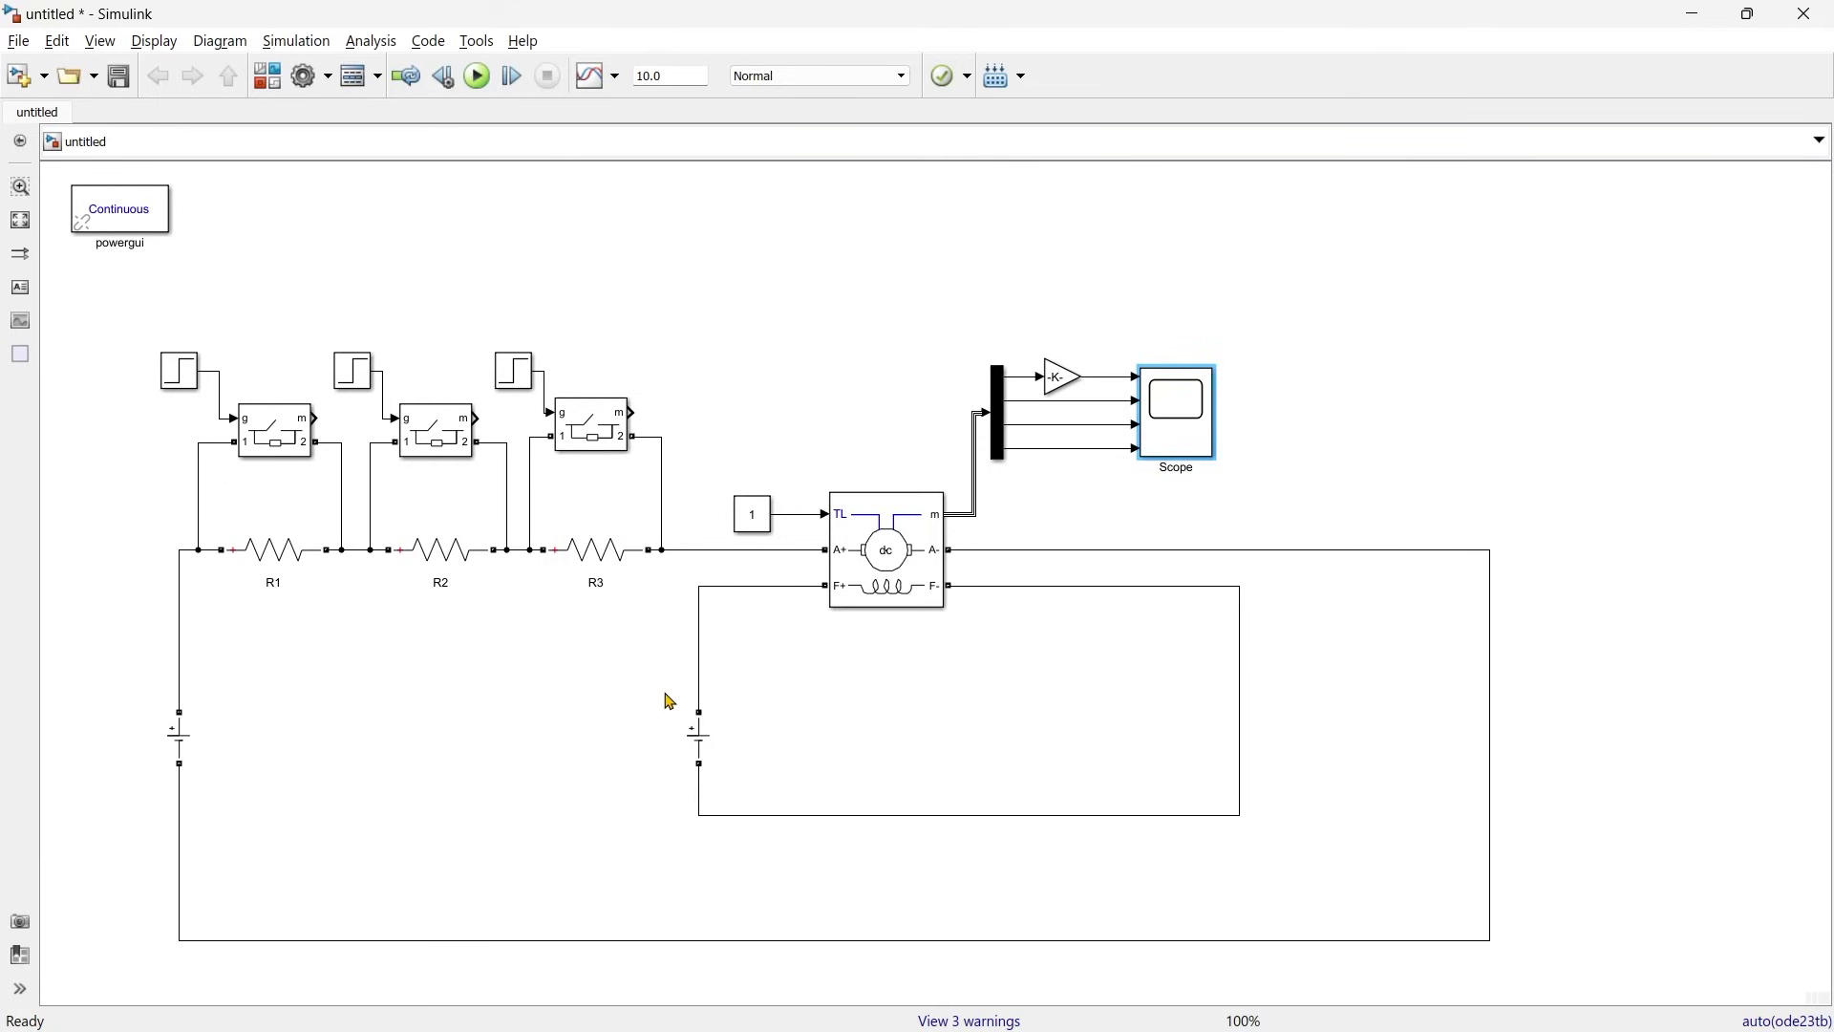
- Rewire the DC Machine so DC Voltage Source1 feeds the armature and the resistor chain with its source feeds the field winding
left_click(711, 740)
key("ctrl+z")
key("ctrl+z")
key("ctrl+z")
key("ctrl+y")
key("ctrl+y")
key("ctrl+y")
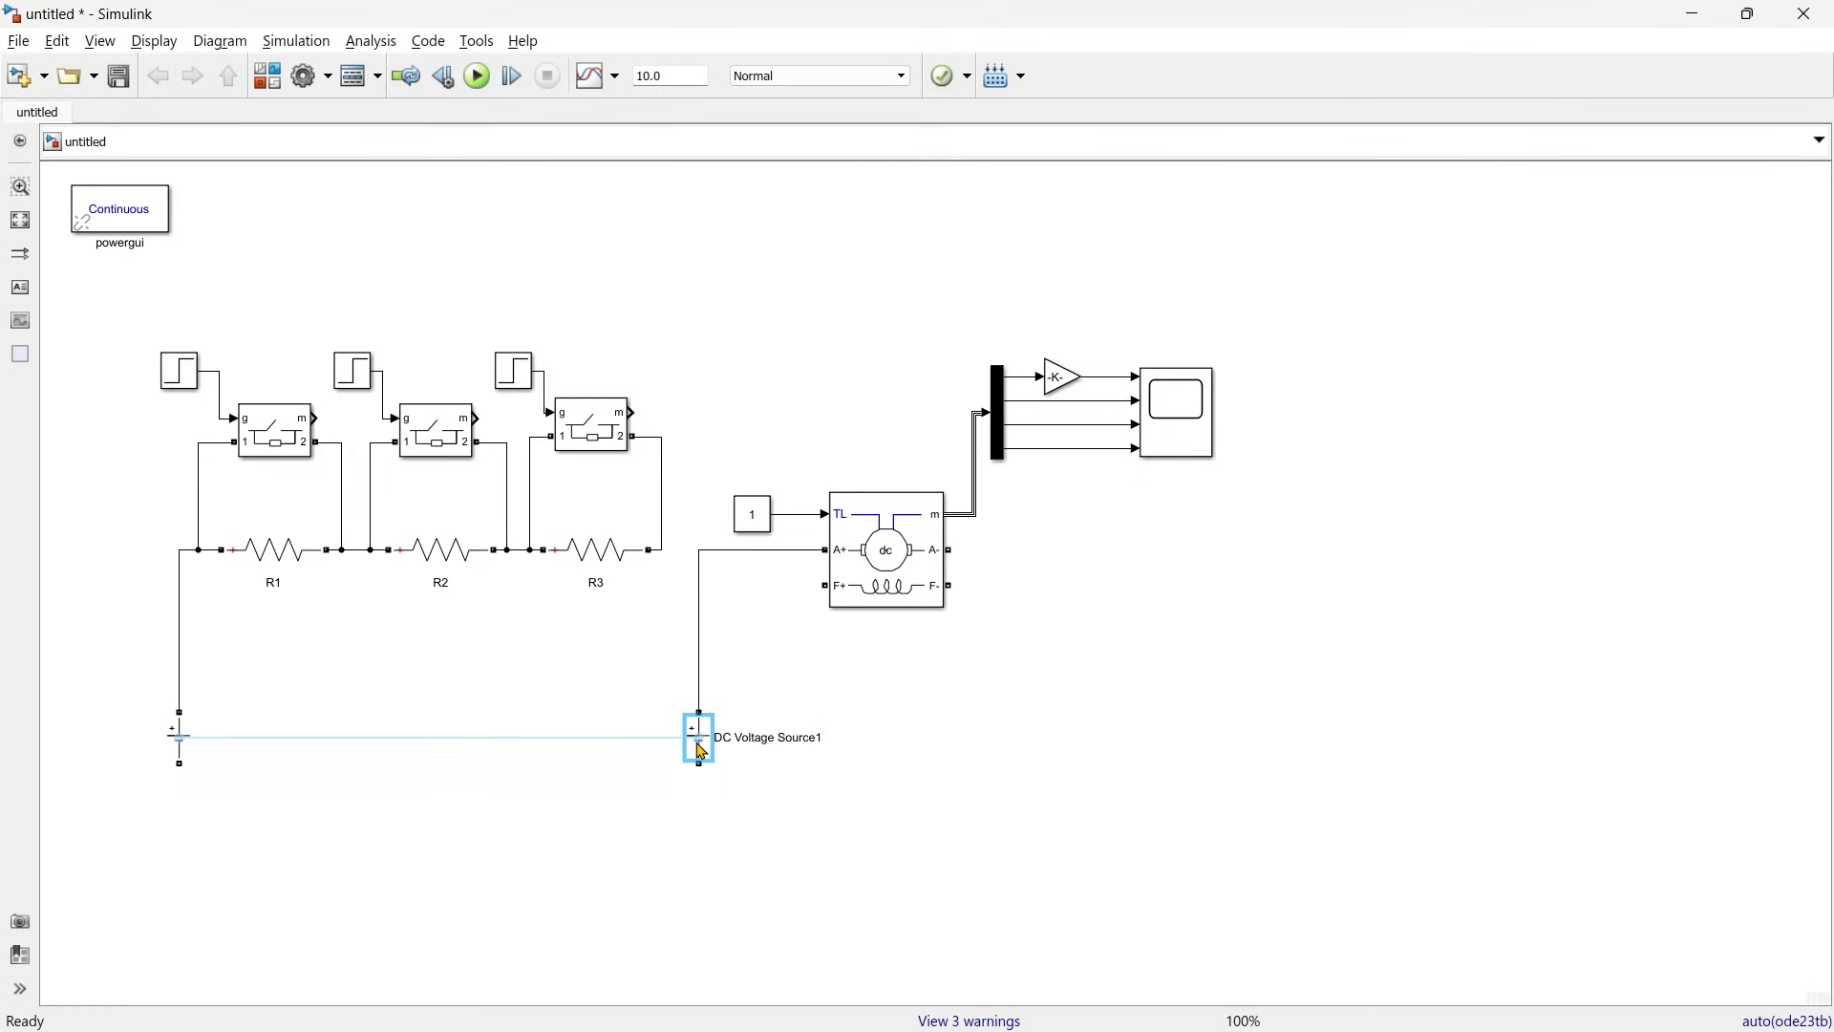
key("ctrl+y")
key("ctrl+y")
key("ctrl+y")
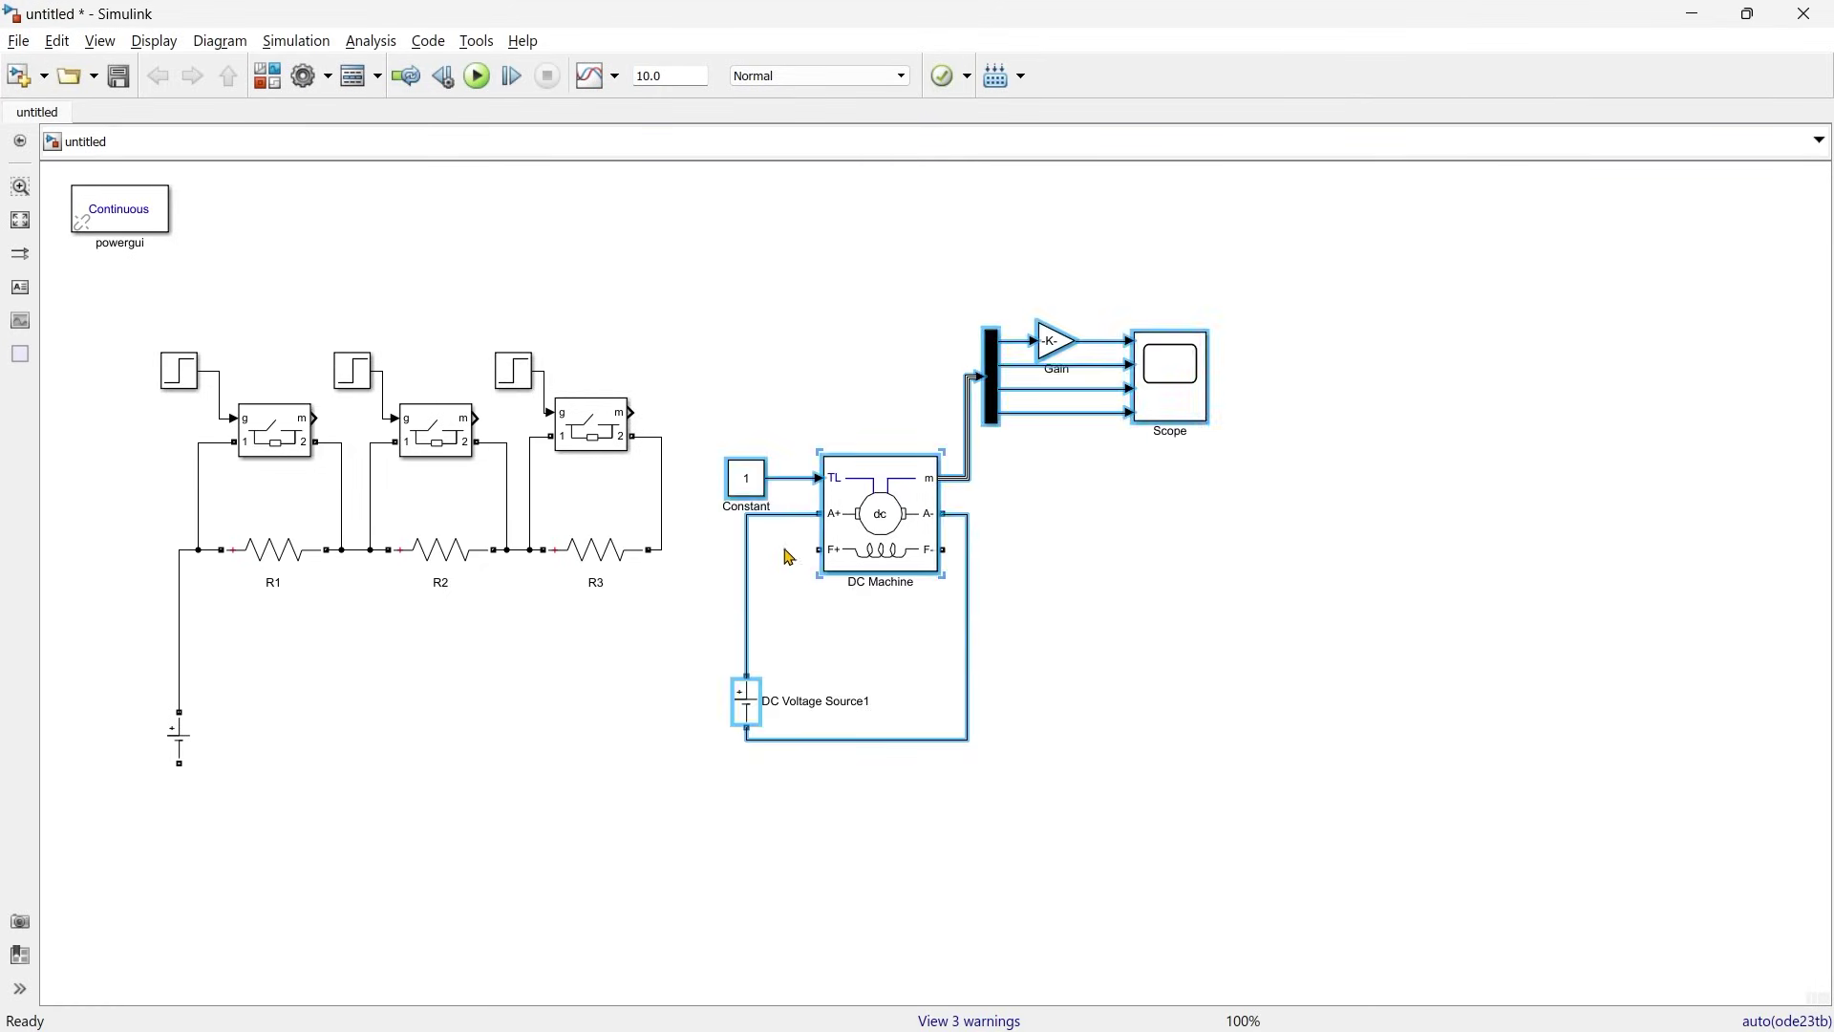
- Set the amplitude of DC Voltage Source1 in the armature circuit to 240 V
double_click(744, 716)
double_click(932, 719)
type("24")
key("Return")
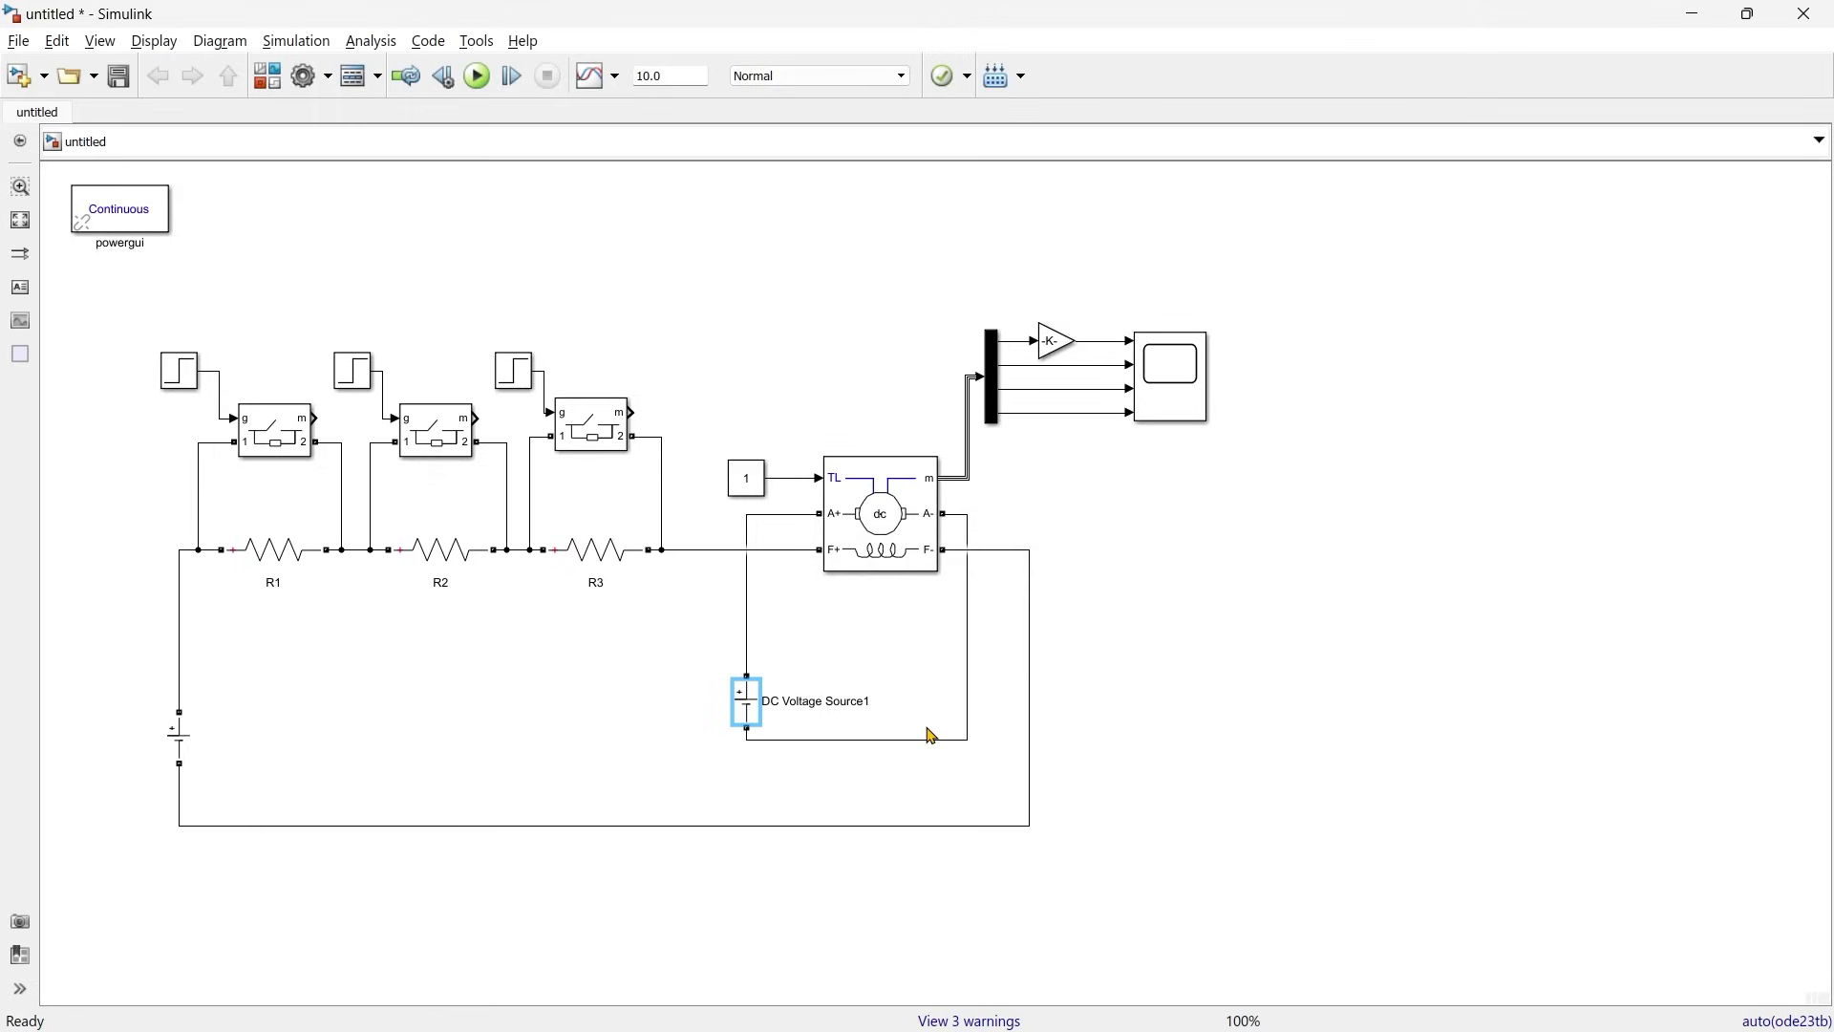
- Set the amplitude of the DC Voltage Source feeding the field resistor chain to 300 V
double_click(182, 741)
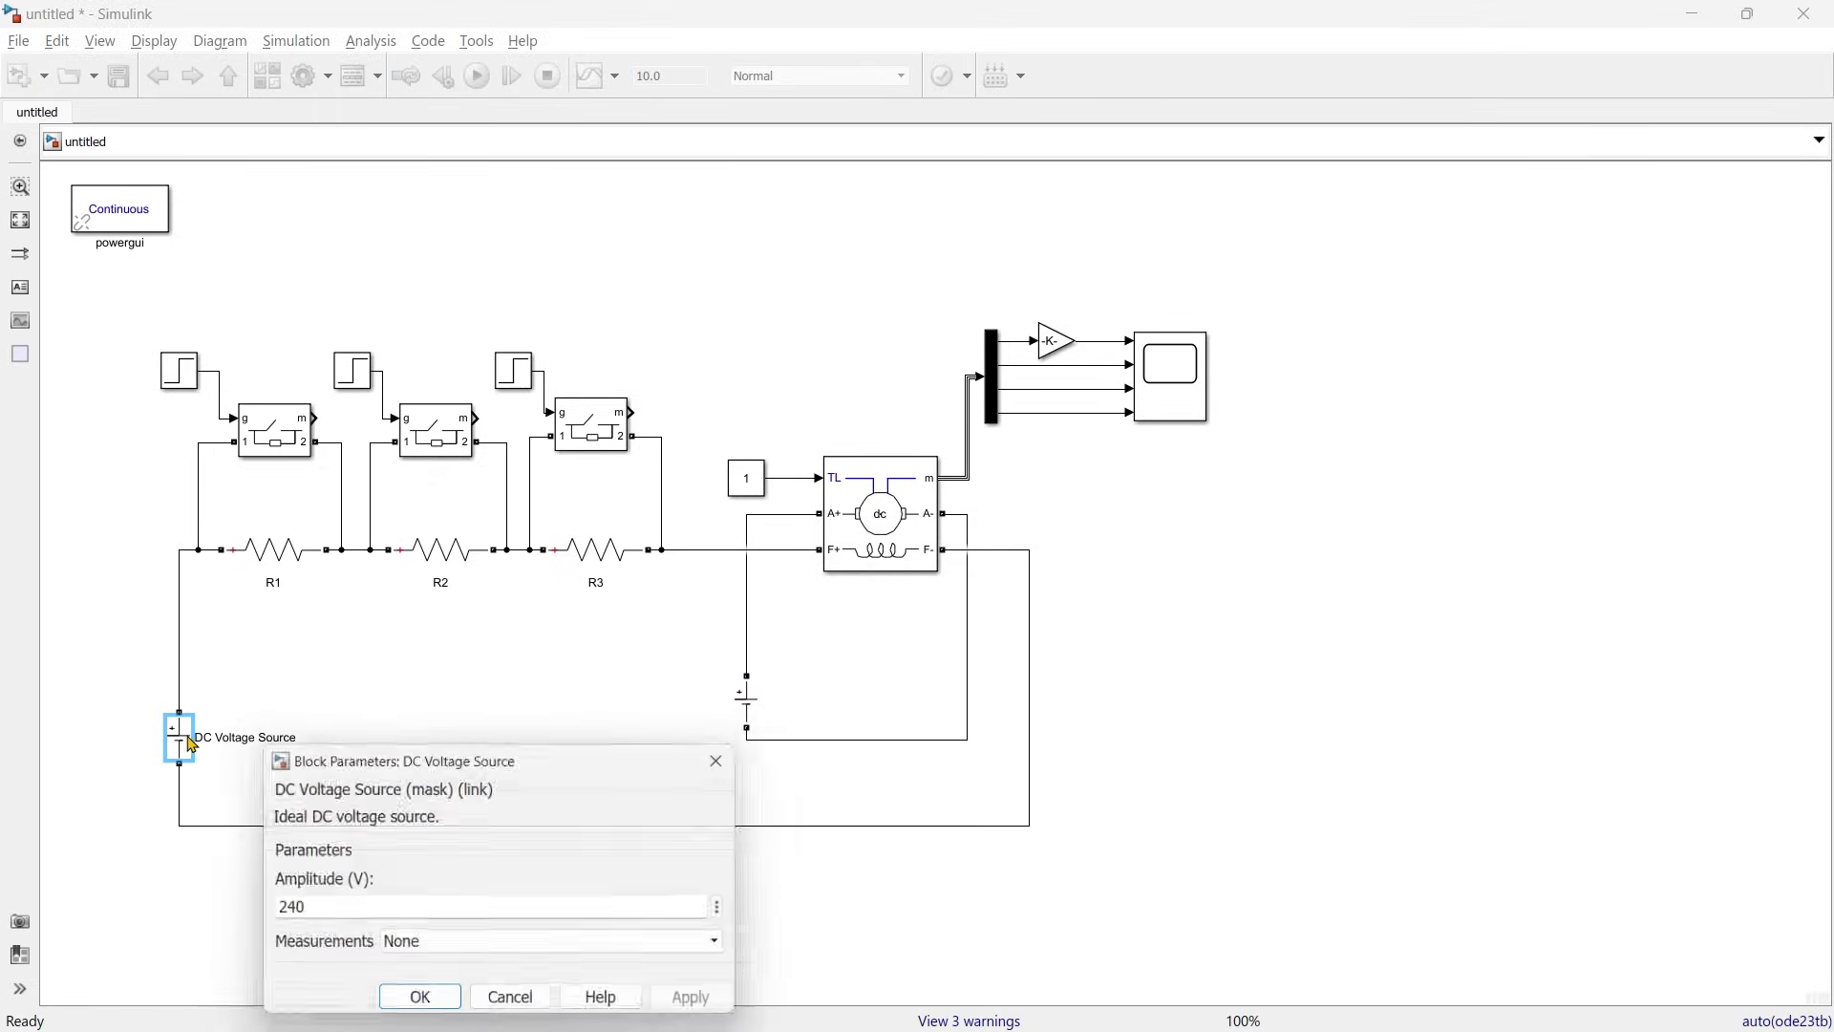
left_click_drag(396, 781, 461, 587)
double_click(398, 712)
type("300")
key("Return")
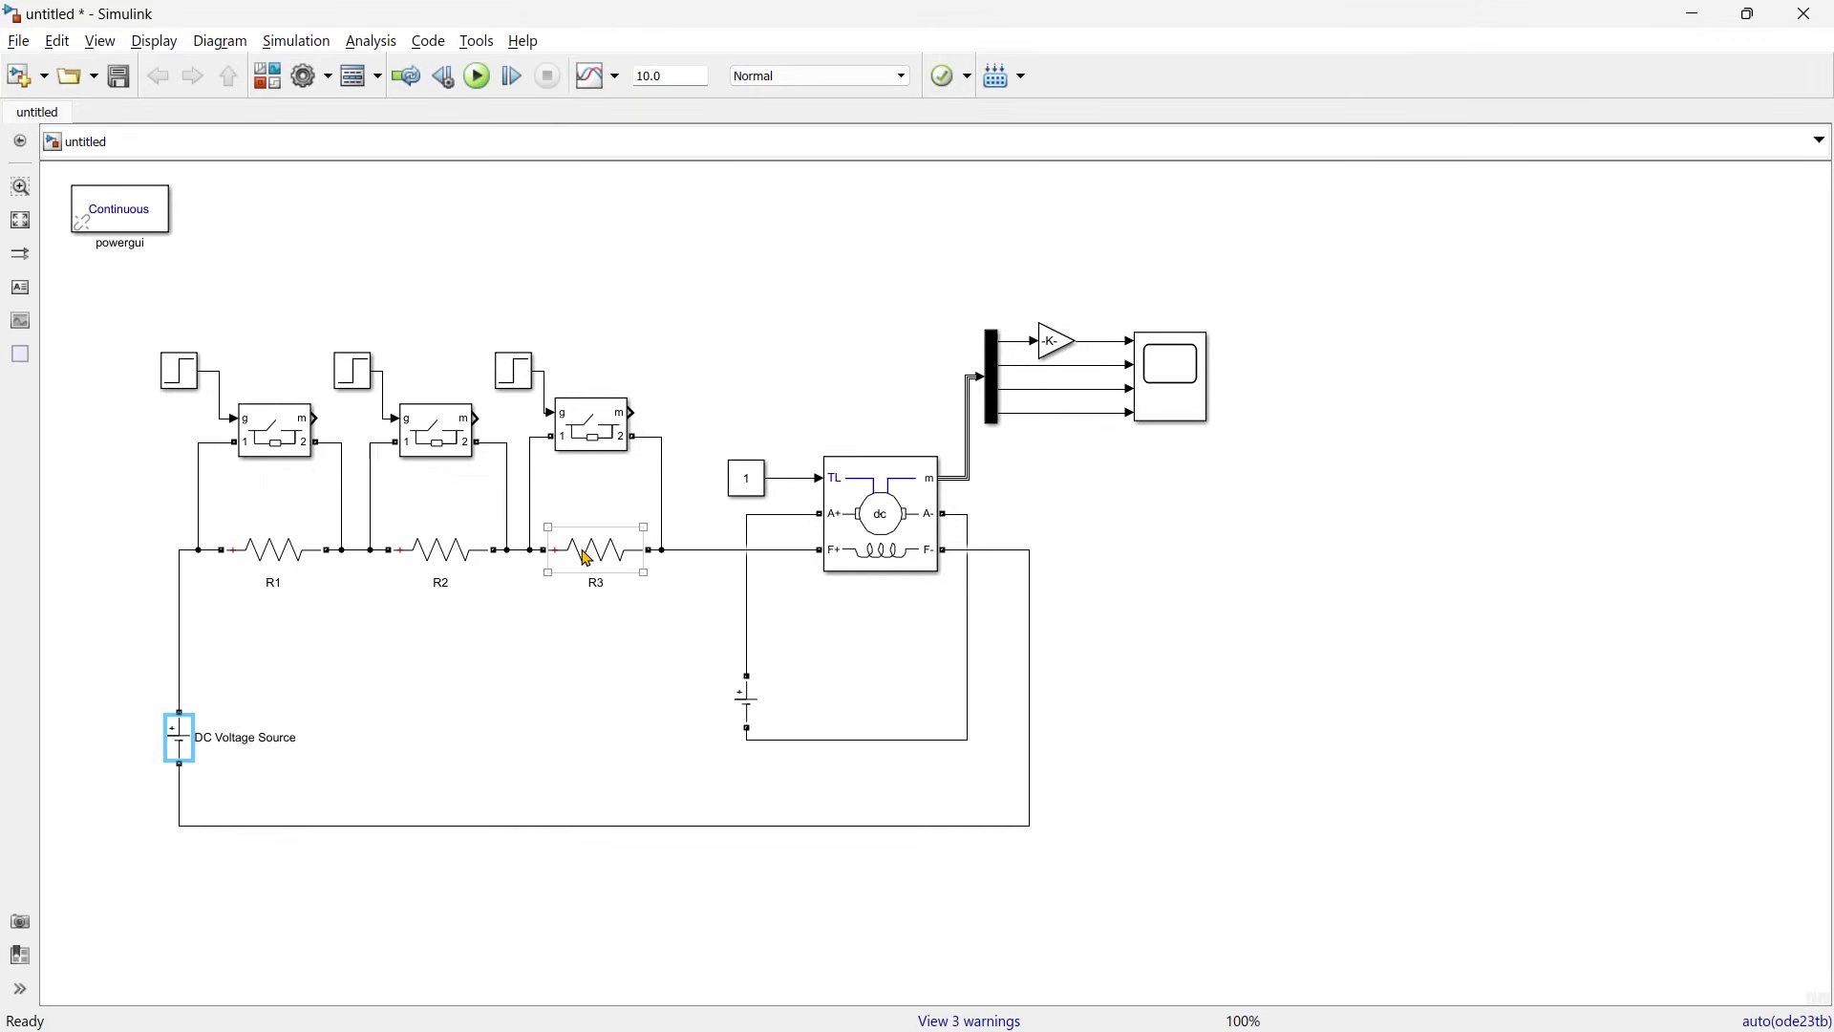
- Run the rewired model, open the Scope in a maximized window and fit the axes to the curves
left_click(480, 84)
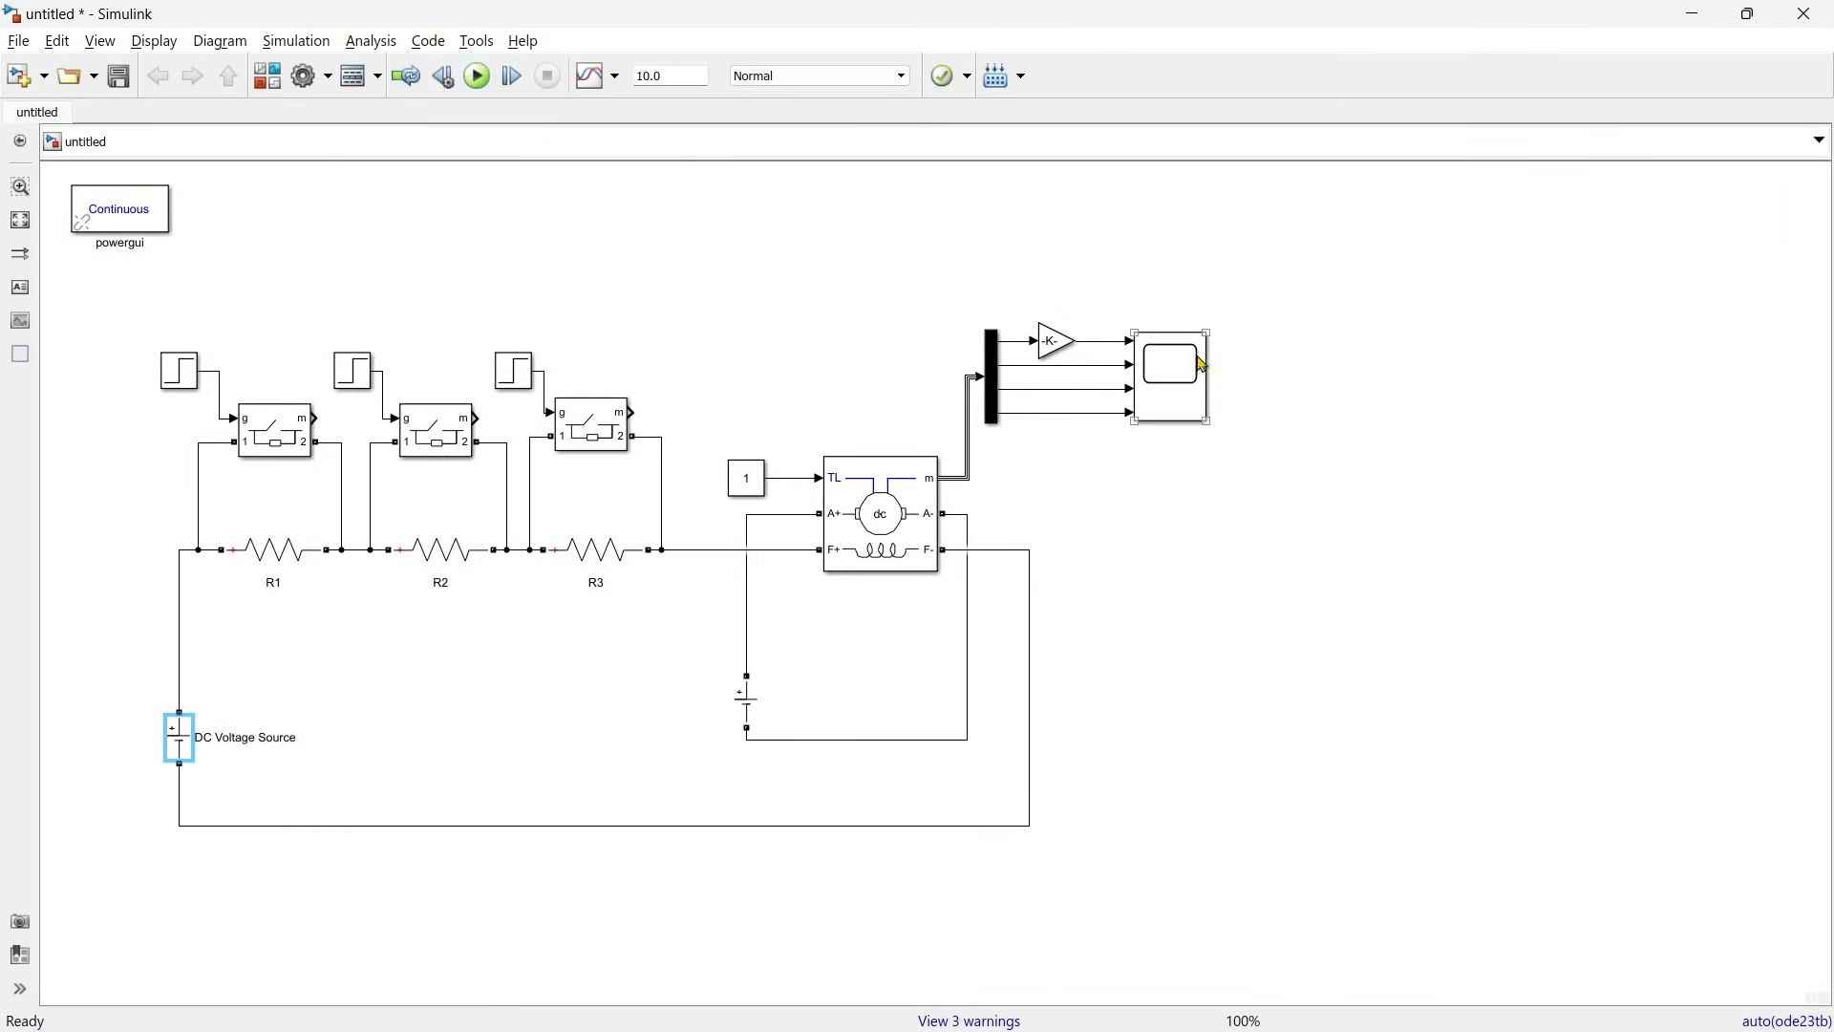
double_click(1189, 373)
left_click(1705, 274)
left_click(271, 72)
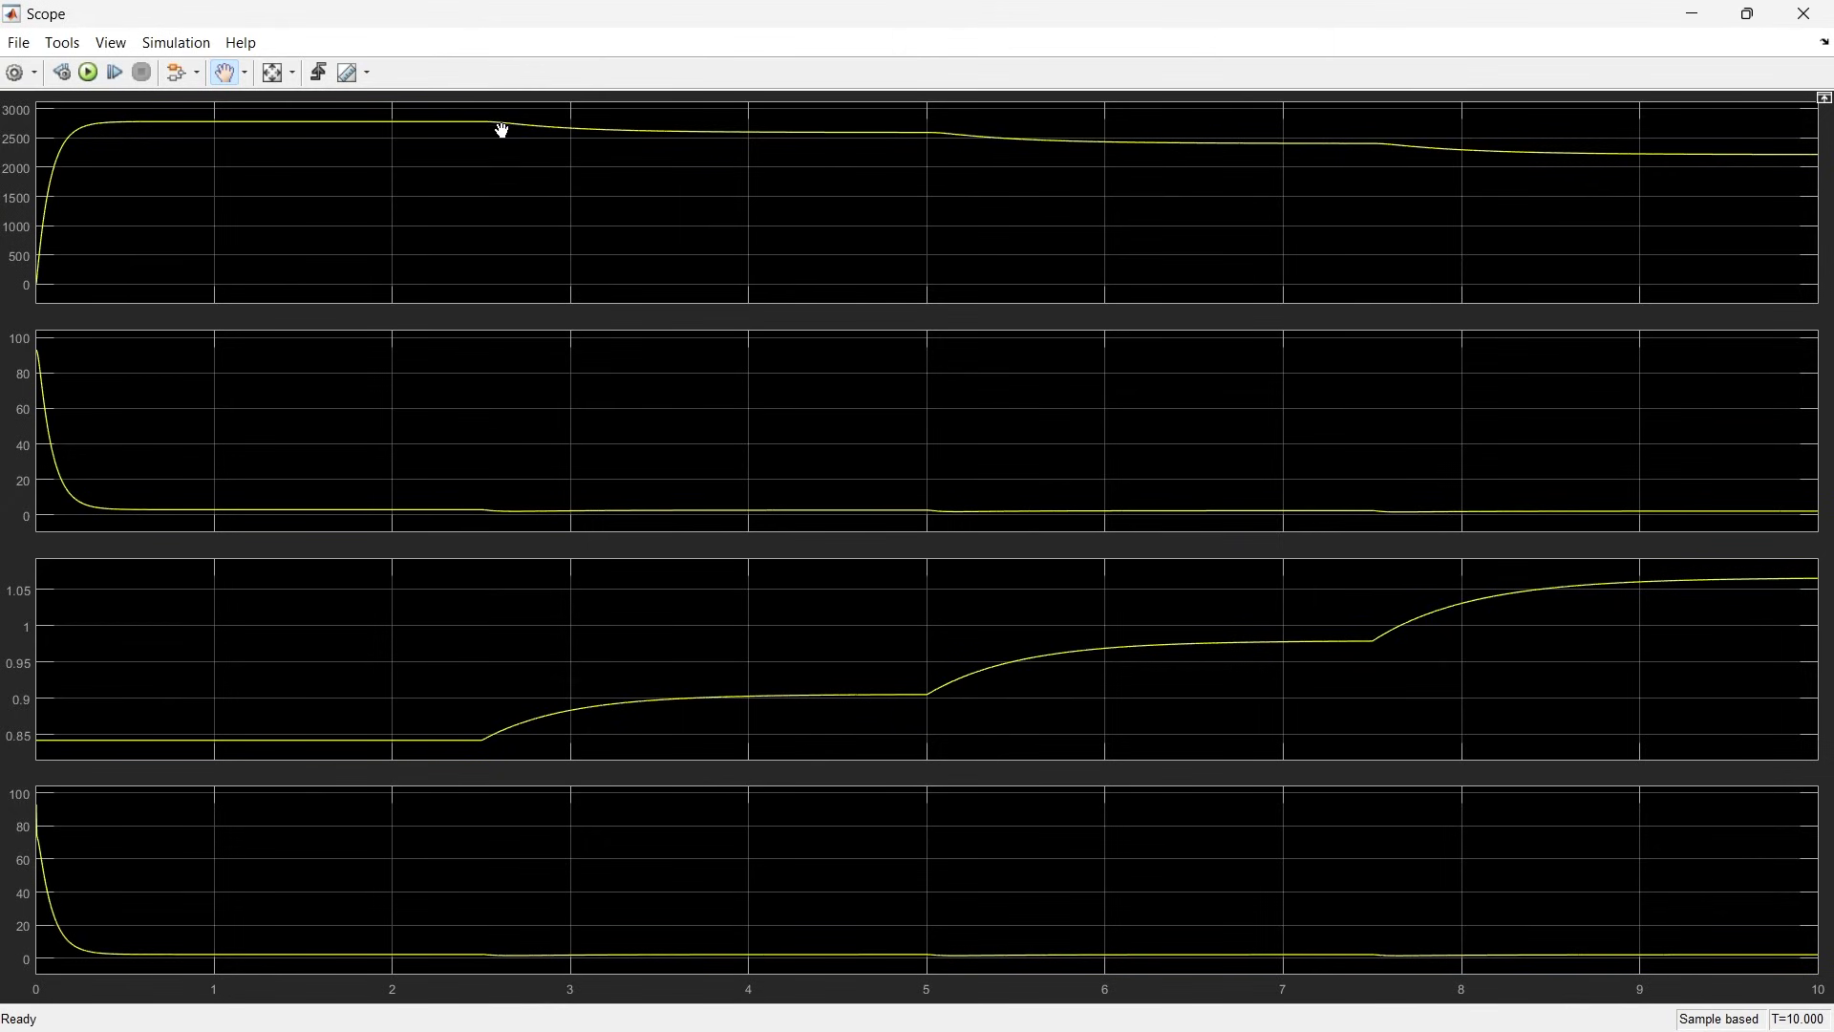
- Shrink the Scope to a window beside the model and compare the speed curve with the switched field resistors
left_click(1748, 14)
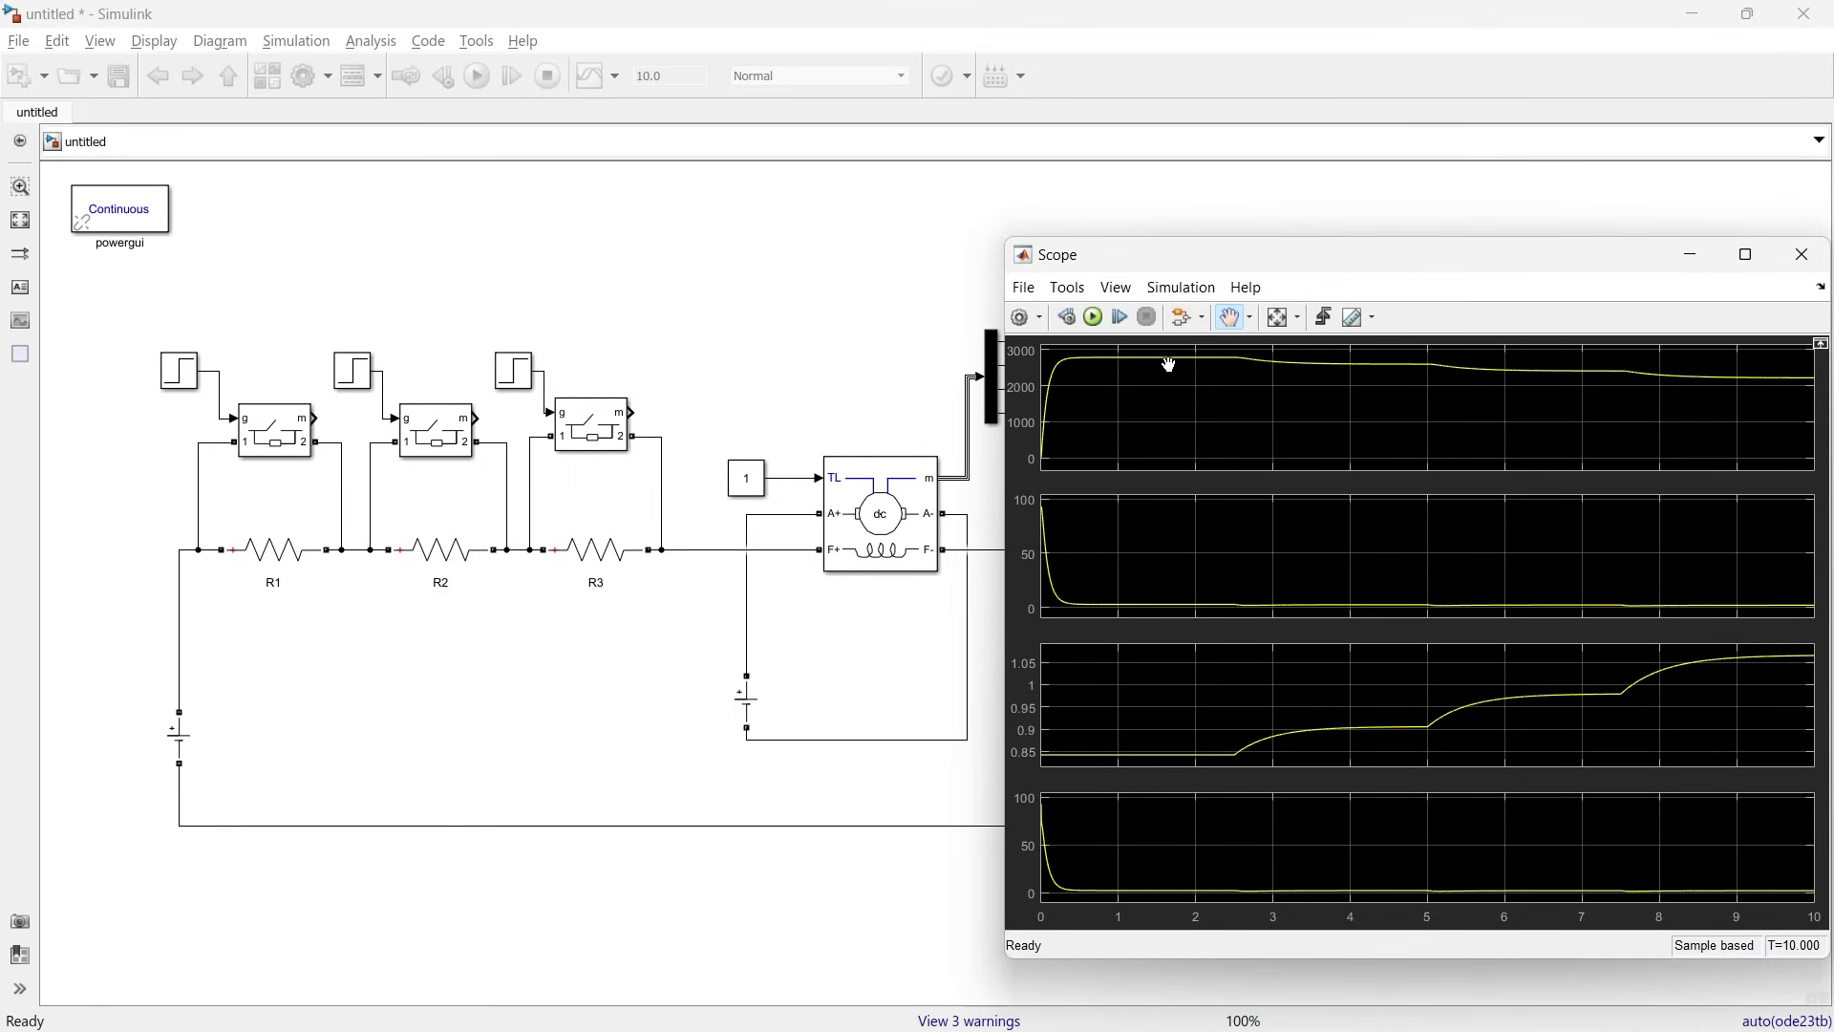
left_click(279, 541)
left_click(241, 608)
left_click(573, 554)
left_click(249, 740)
left_click(896, 540)
left_click(1672, 390)
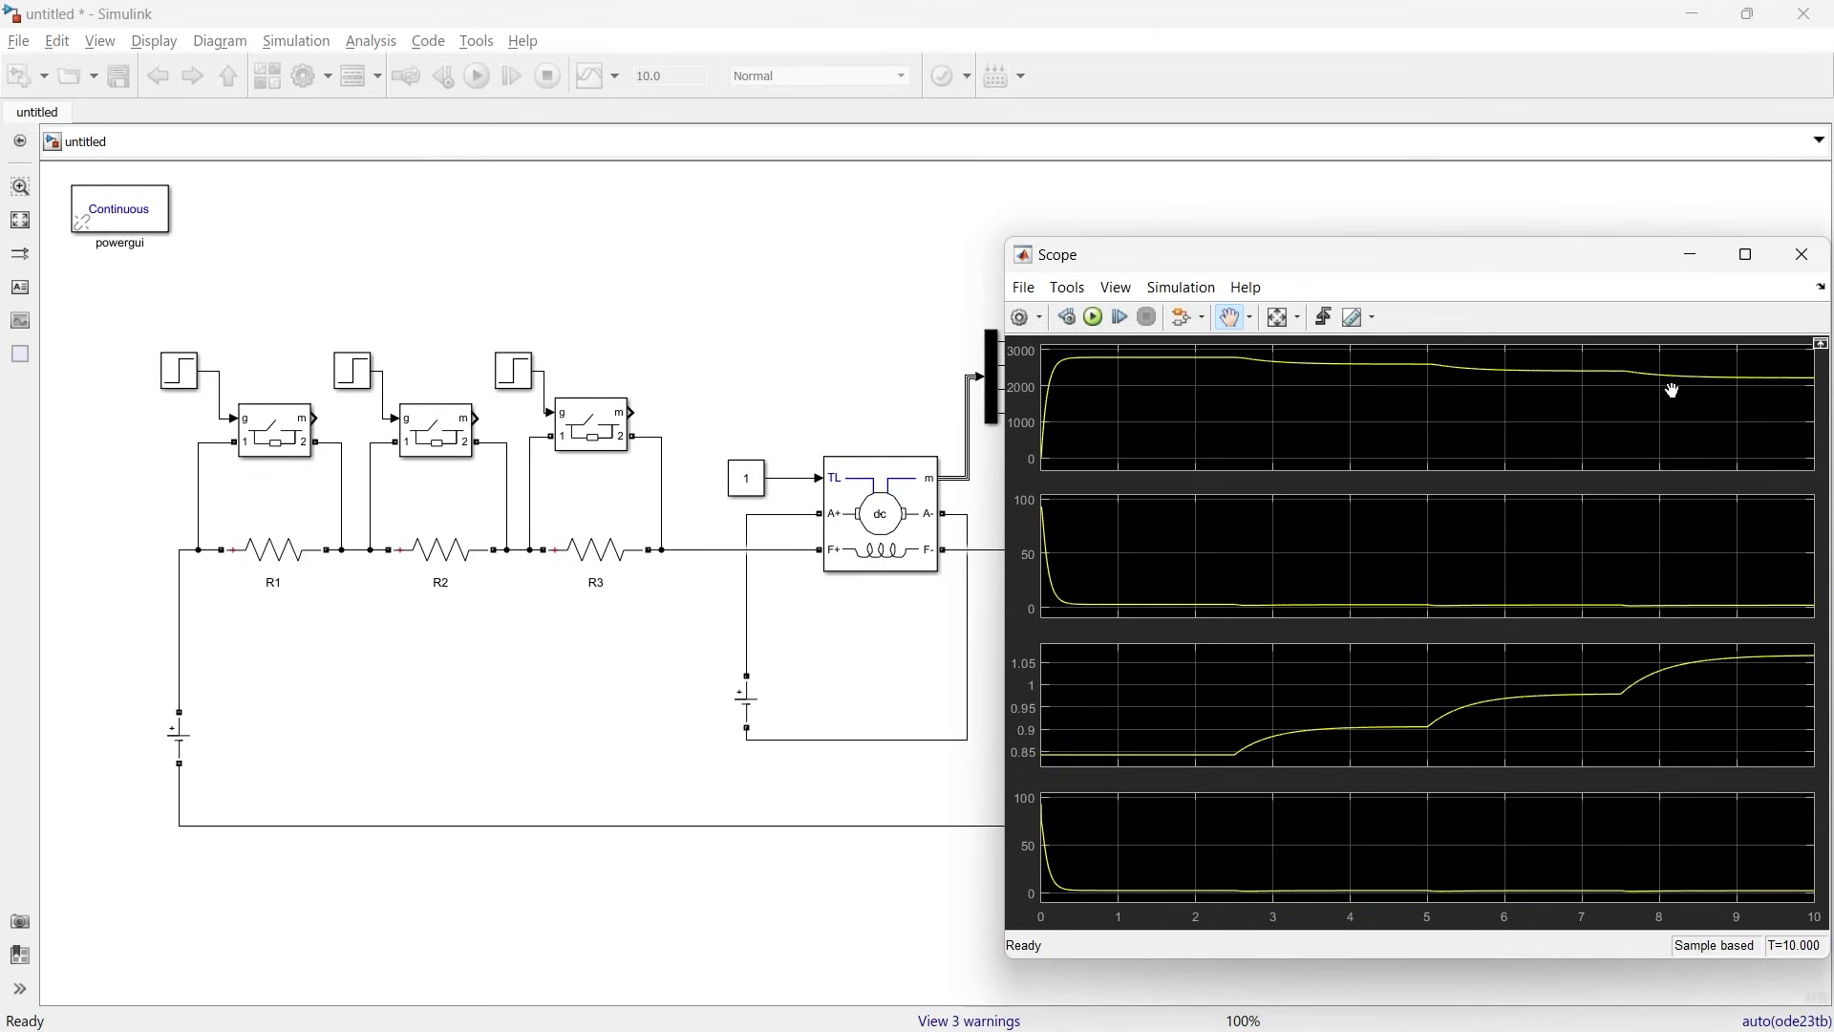